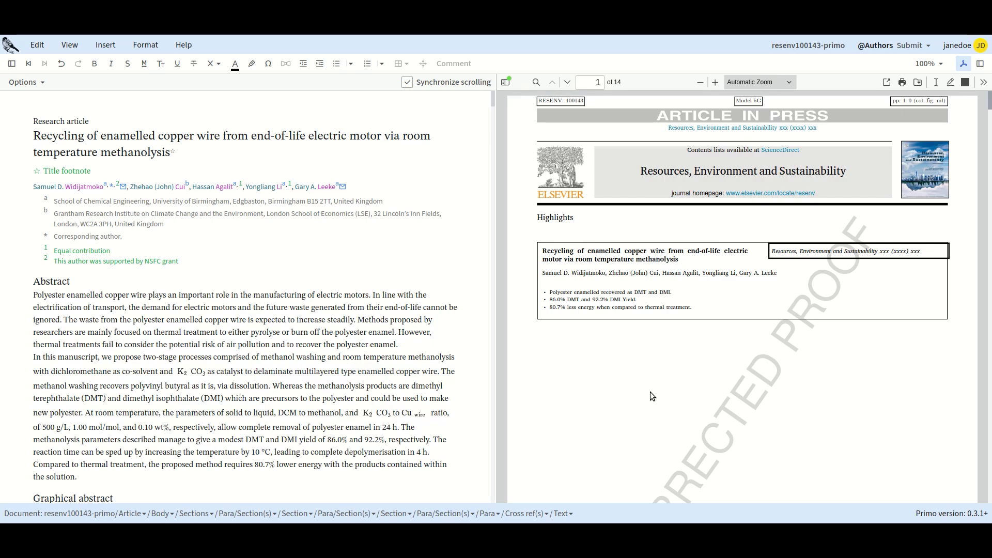
Examine the manuscript and its PDF proof to find Fig. 1, the SEM image, and the spacing around its caption
scroll(652, 392, down, 6)
scroll(653, 392, down, 6)
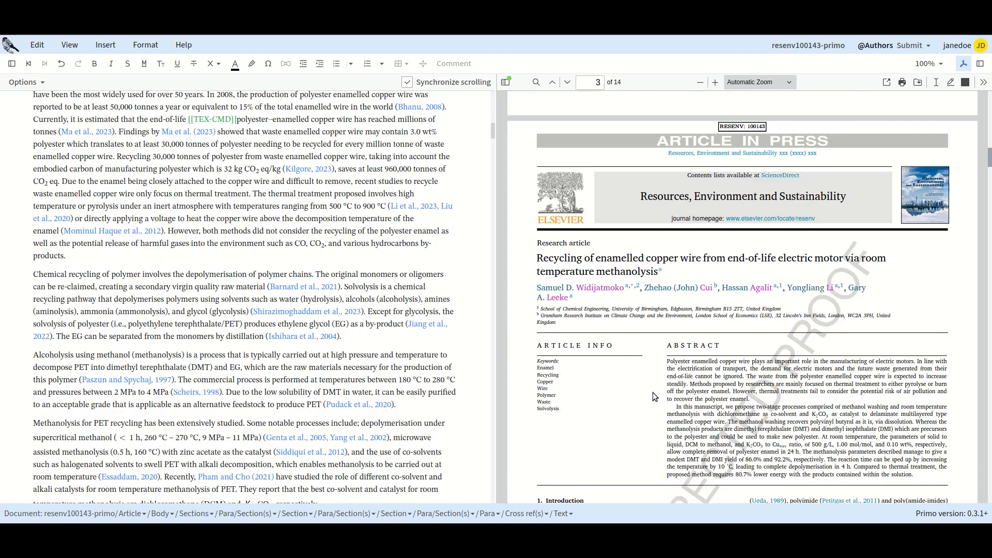
scroll(653, 396, down, 8)
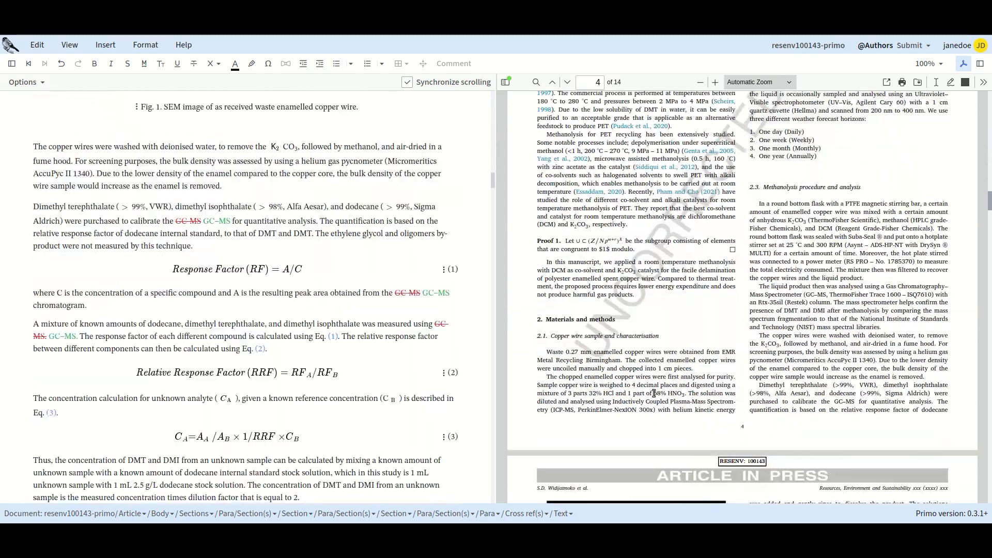
scroll(653, 393, down, 6)
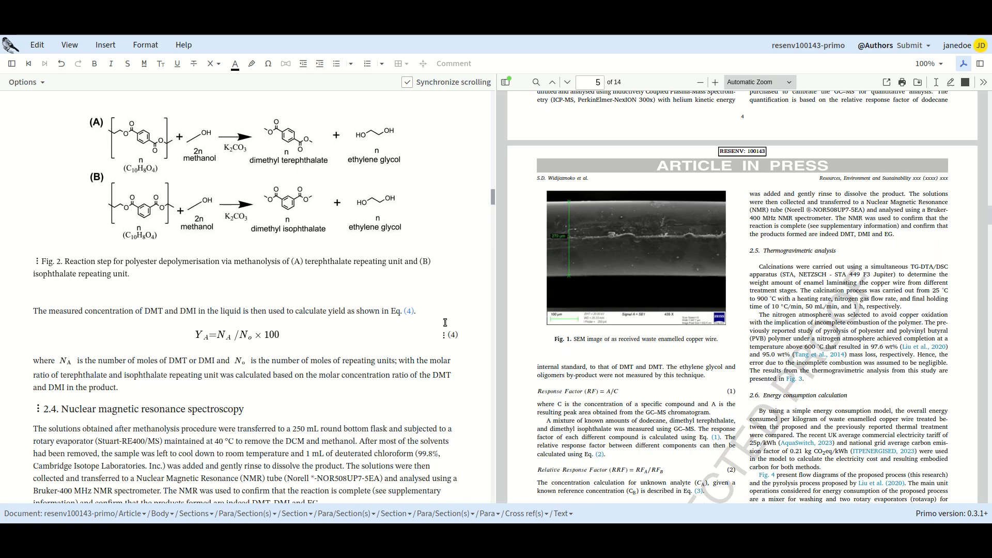
click(427, 303)
scroll(427, 302, up, 15)
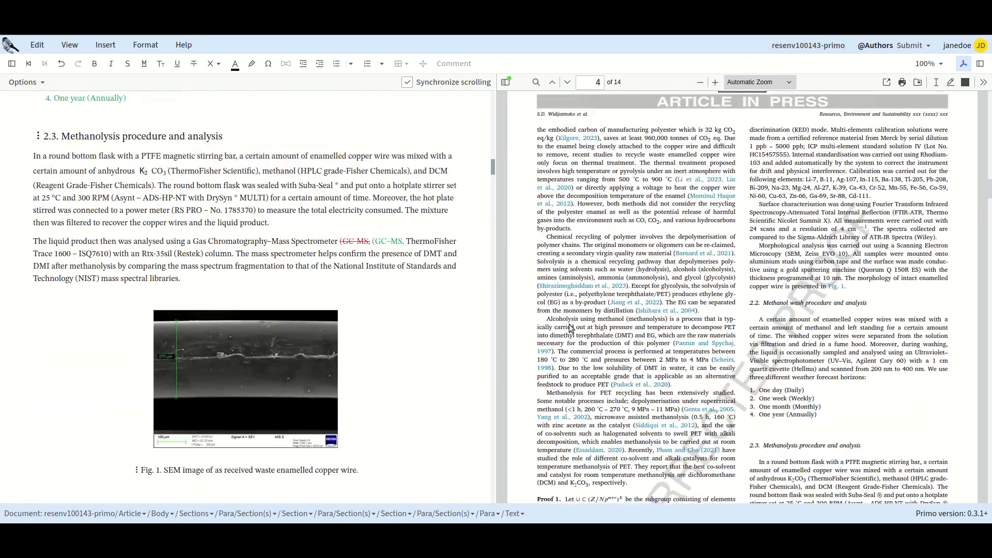
scroll(571, 326, down, 5)
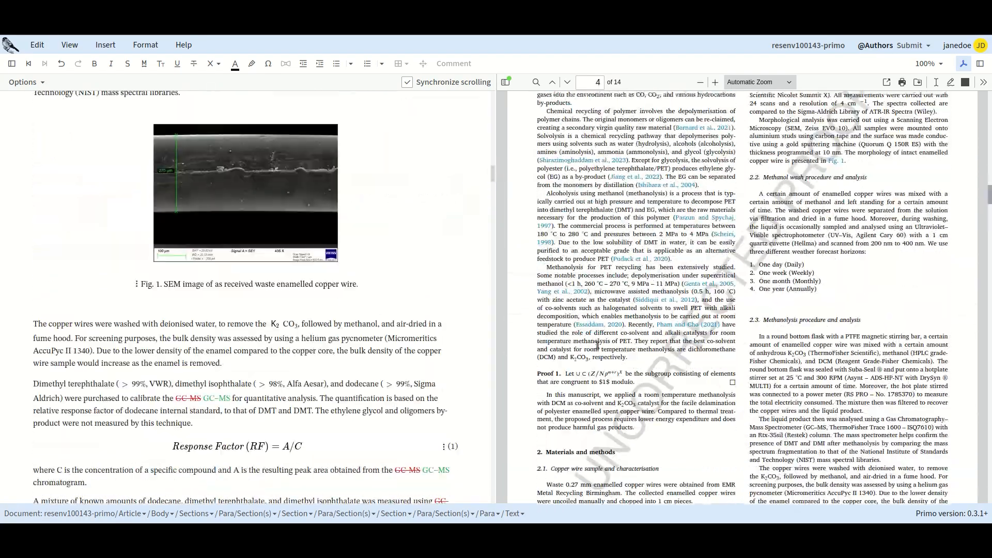
scroll(597, 348, down, 10)
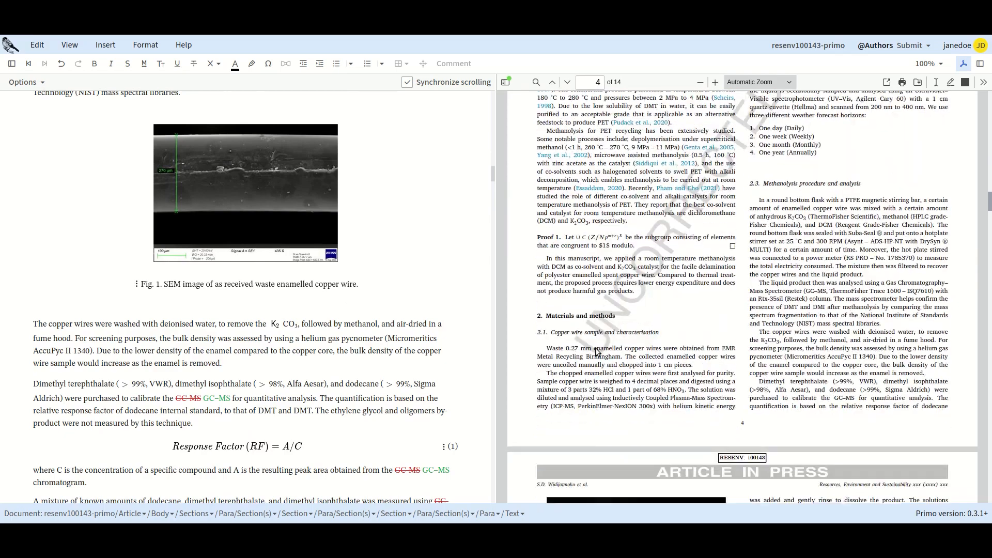
scroll(596, 349, down, 2)
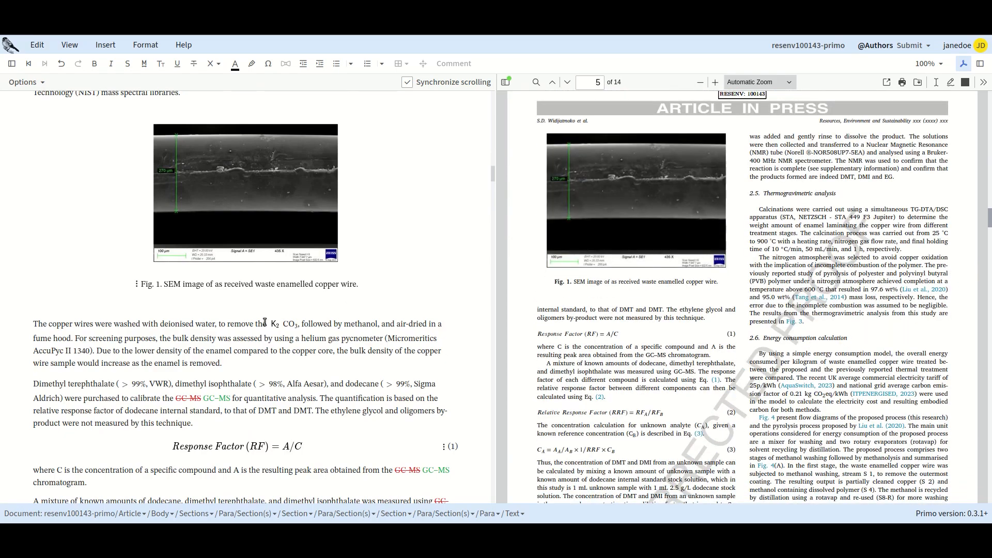
Set the space above caption to 1pc in Fig. 1's TeX float environment and save the setting
click(137, 286)
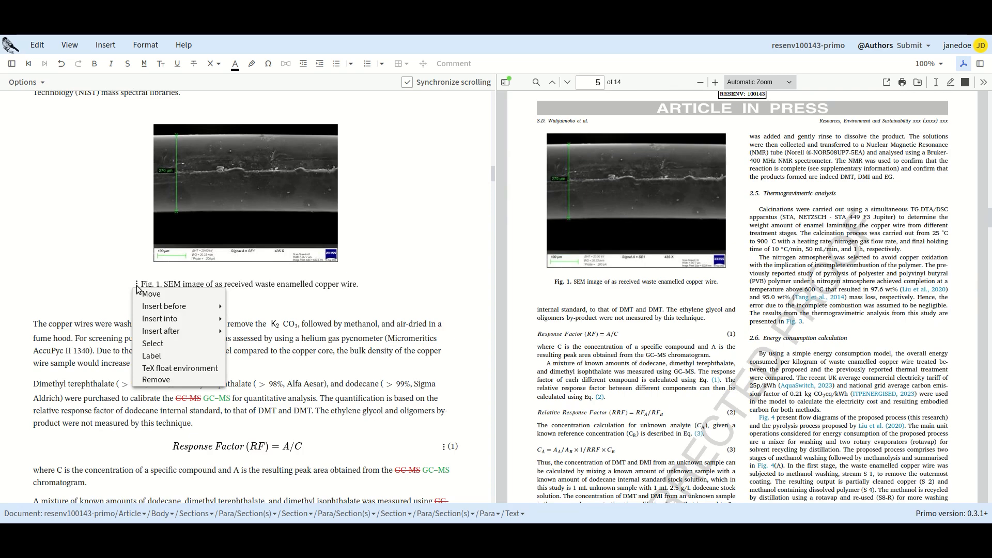
click(177, 370)
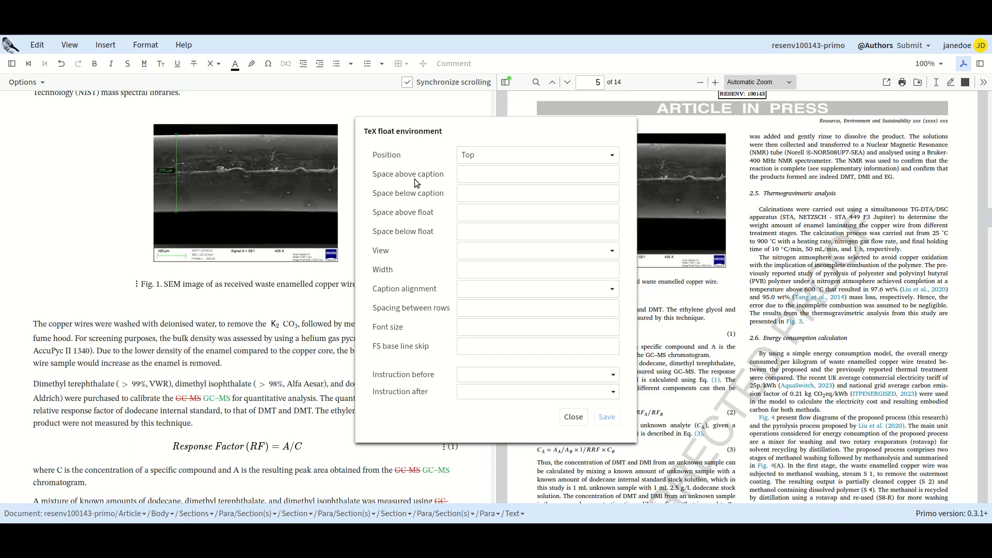
click(468, 177)
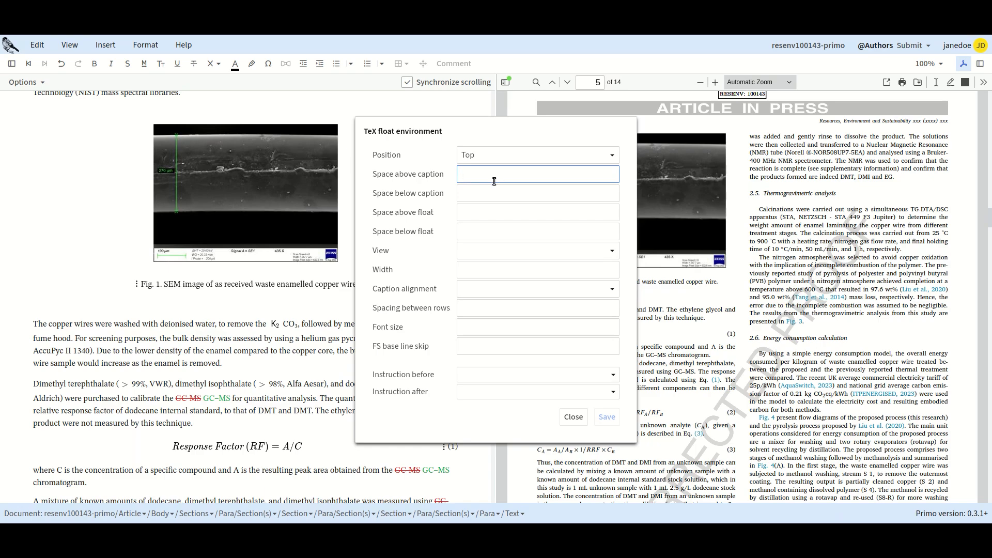
text(1pc)
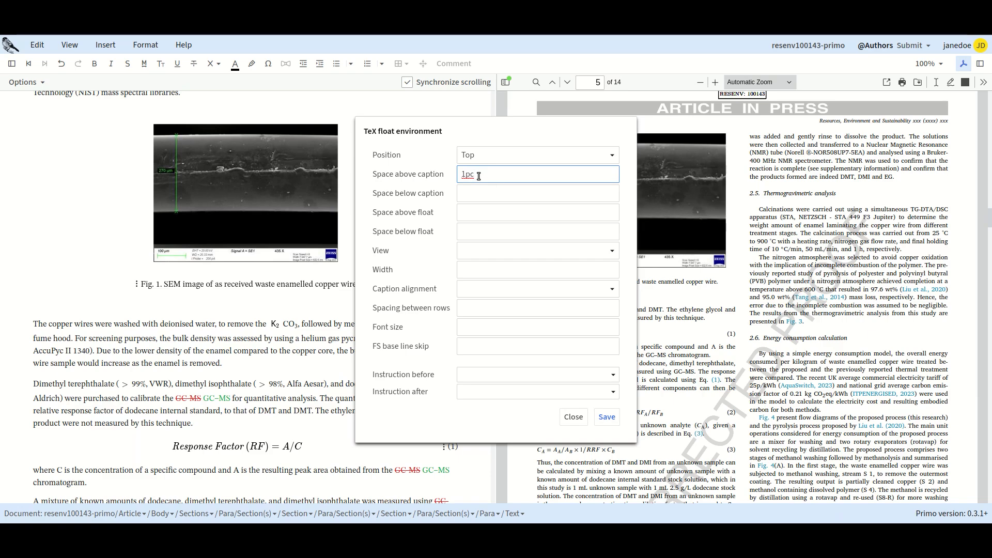
click(612, 420)
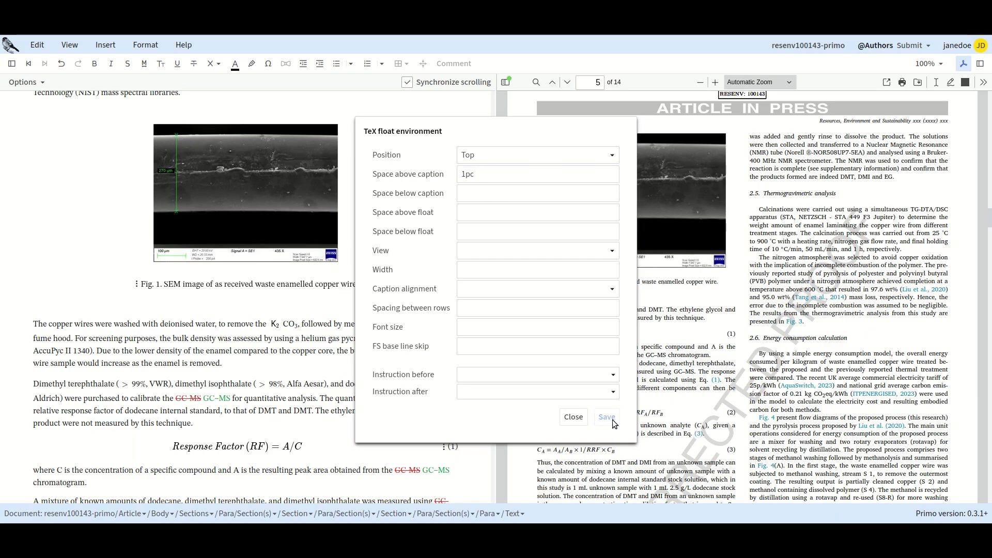
click(574, 418)
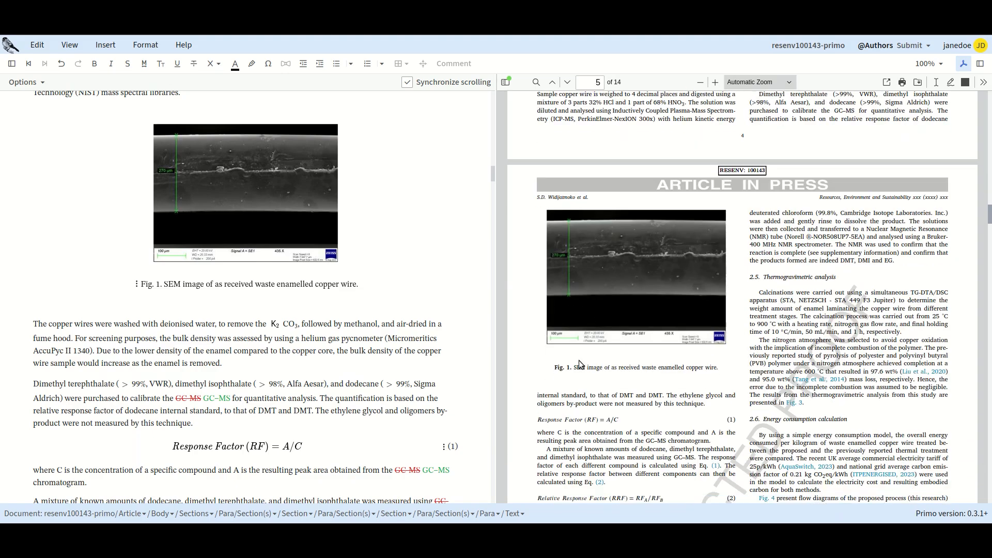
Search the PDF proof for "table 1" and locate Table 1 in both the proof and the manuscript
scroll(580, 364, down, 1)
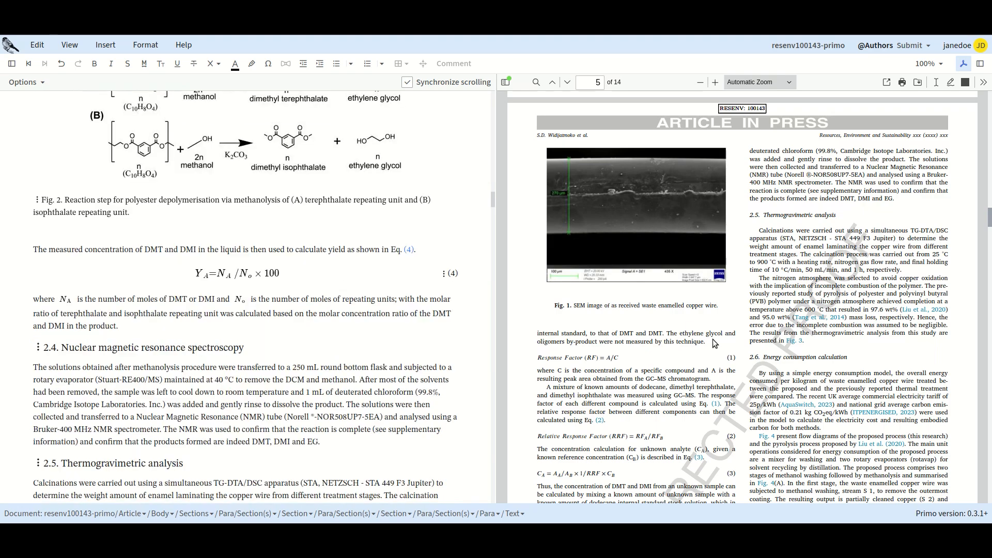
key(ctrl+f)
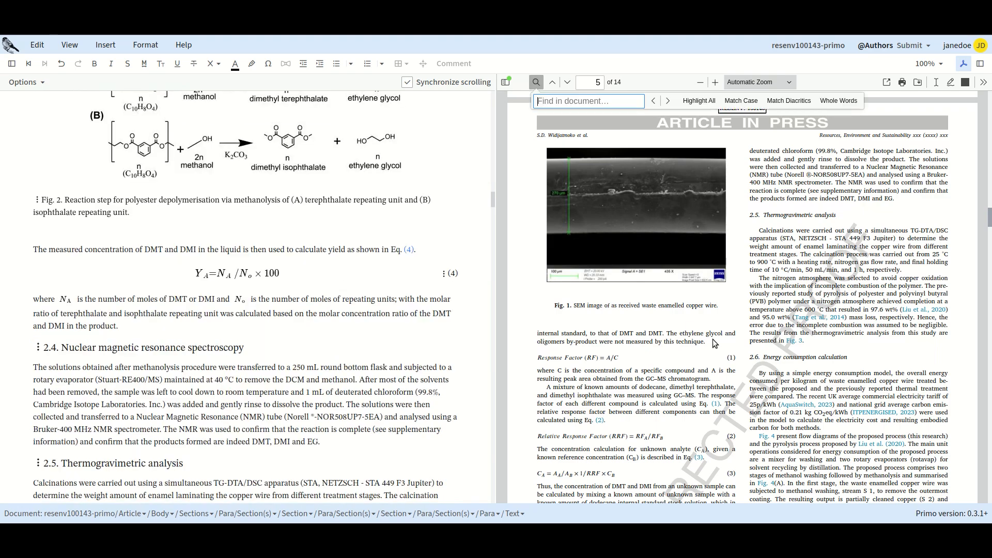
click(612, 102)
text(table 1)
key(Return)
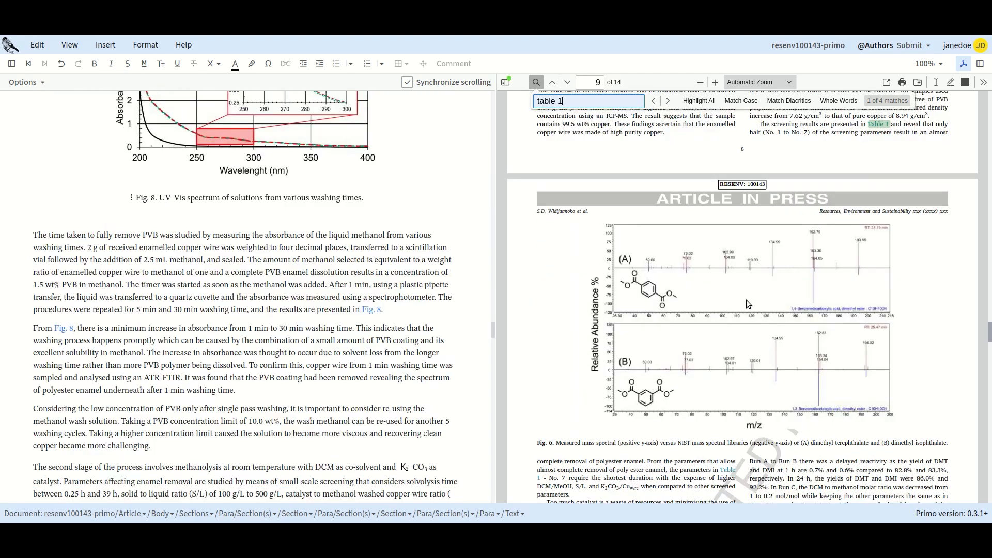
scroll(746, 300, down, 4)
scroll(629, 231, down, 4)
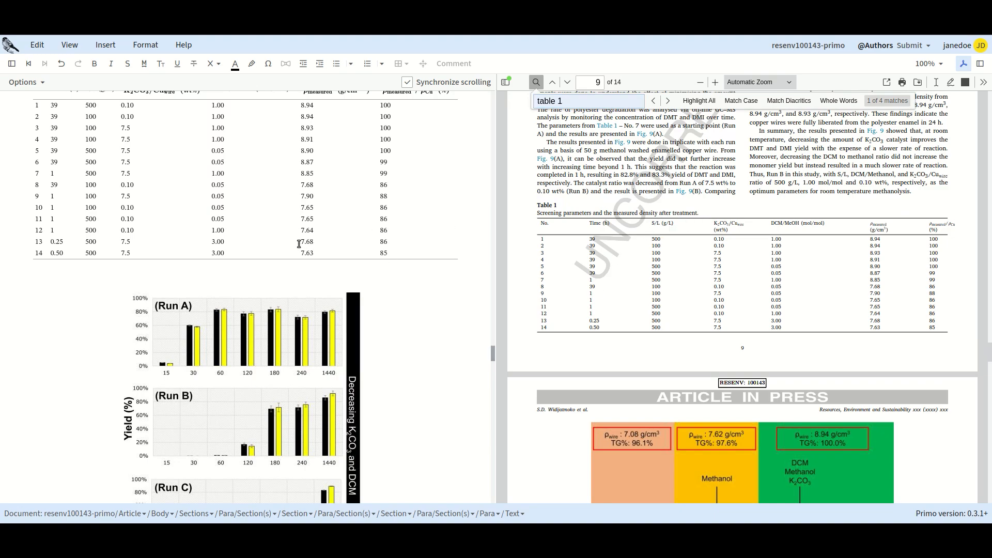
scroll(256, 243, up, 3)
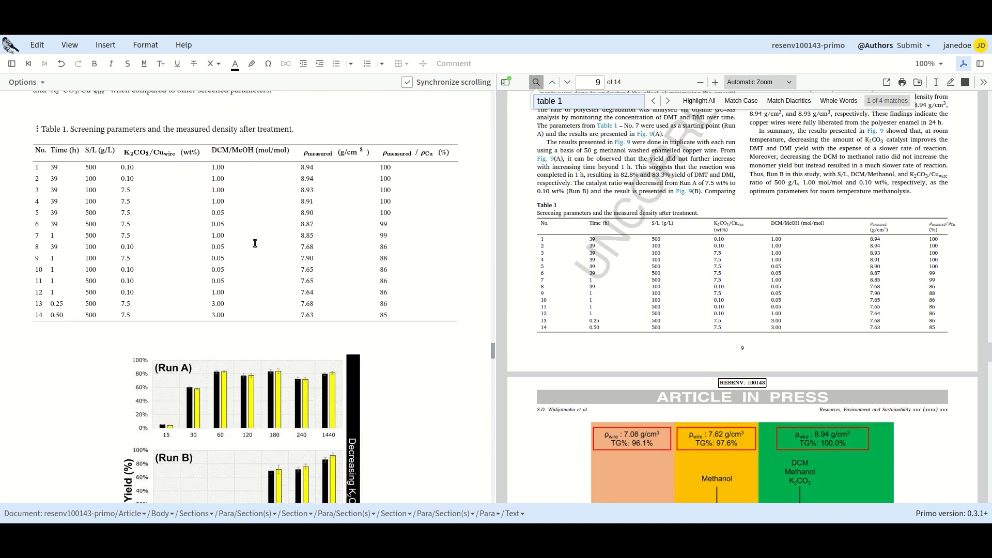
Set the space below caption to 10pt in Table 1's TeX float environment and save the setting
click(36, 133)
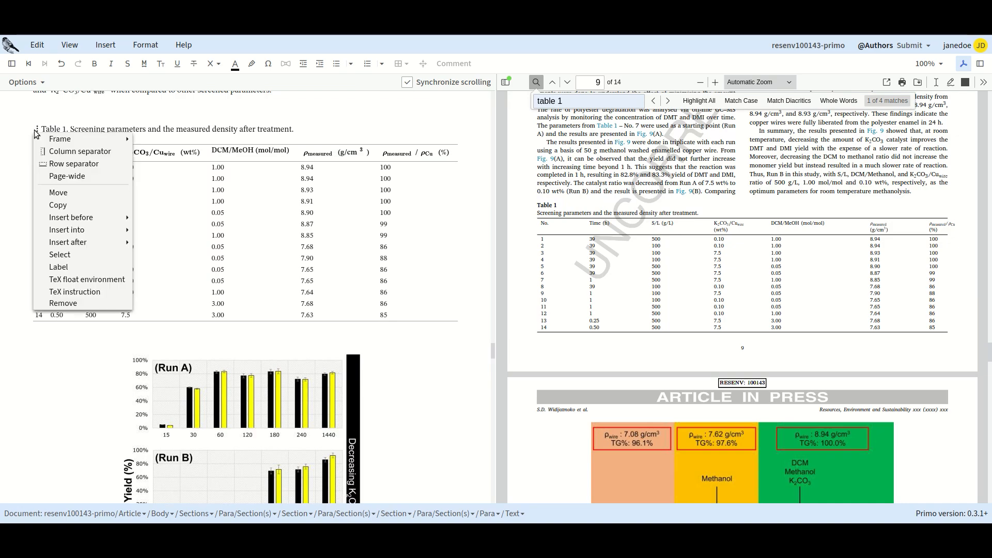
click(89, 282)
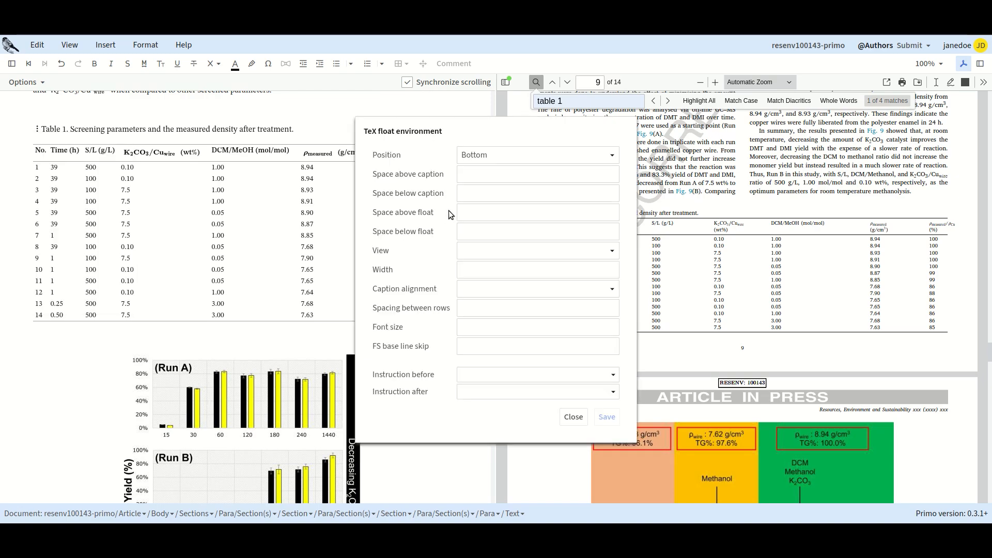
click(469, 193)
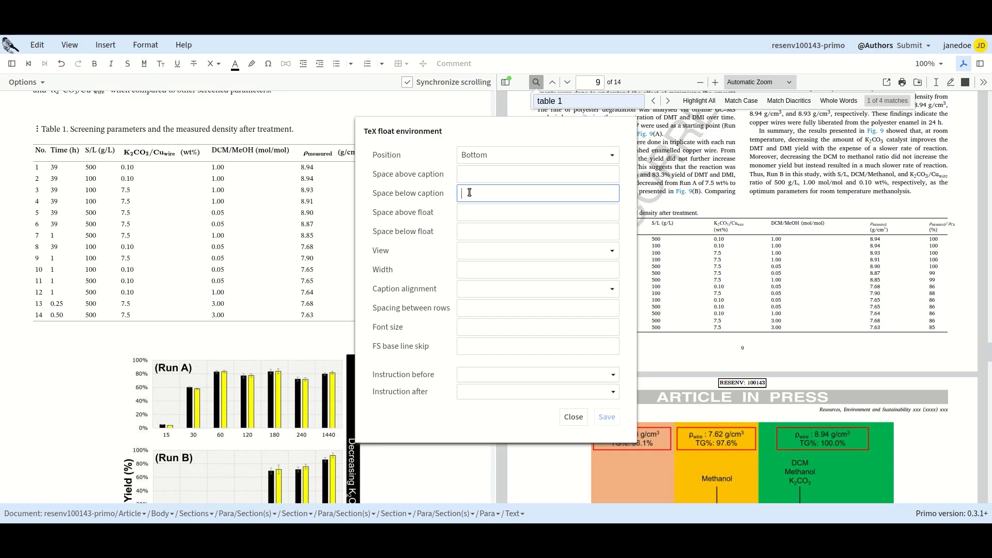
text(10pt)
click(608, 417)
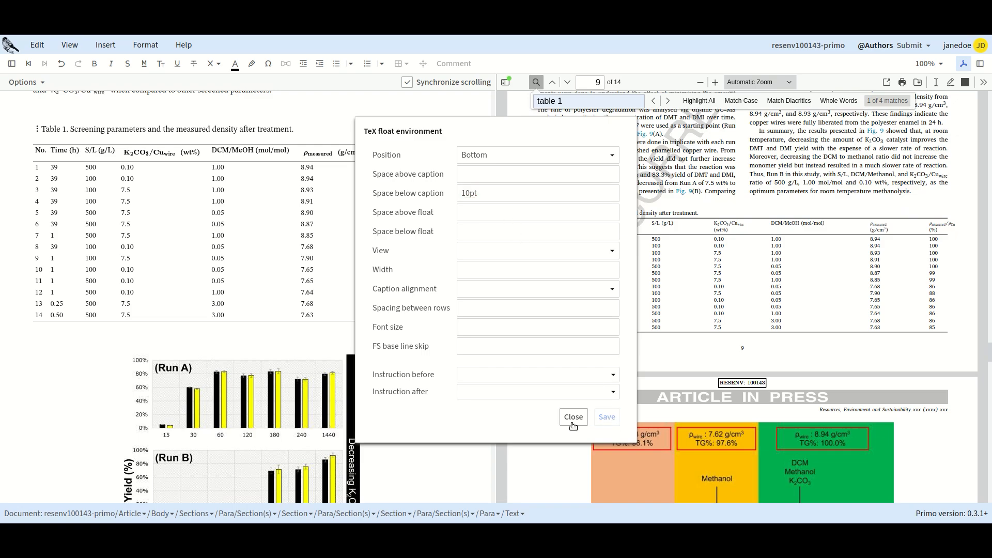
click(571, 422)
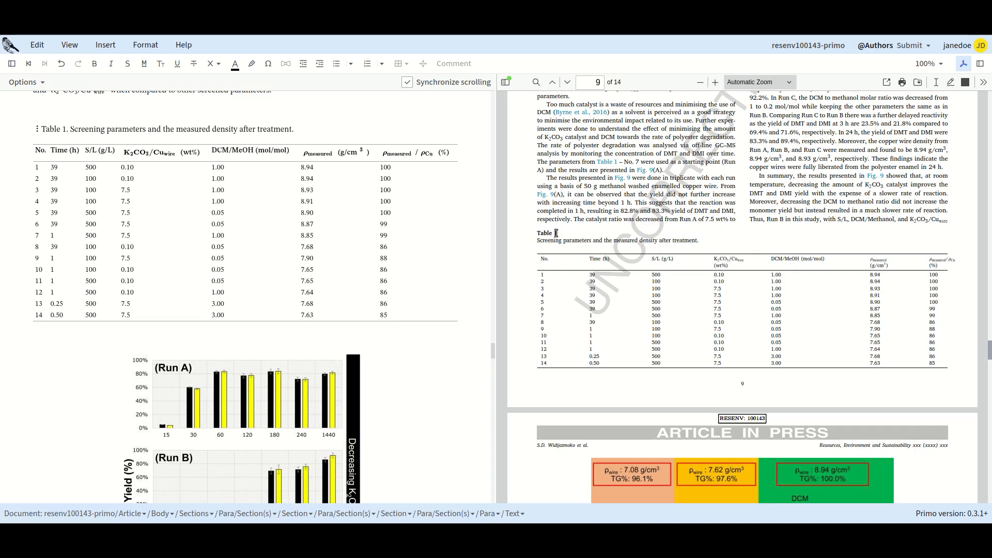
Set the space above float to 7pt in Table 1's TeX float environment and save the setting
click(37, 133)
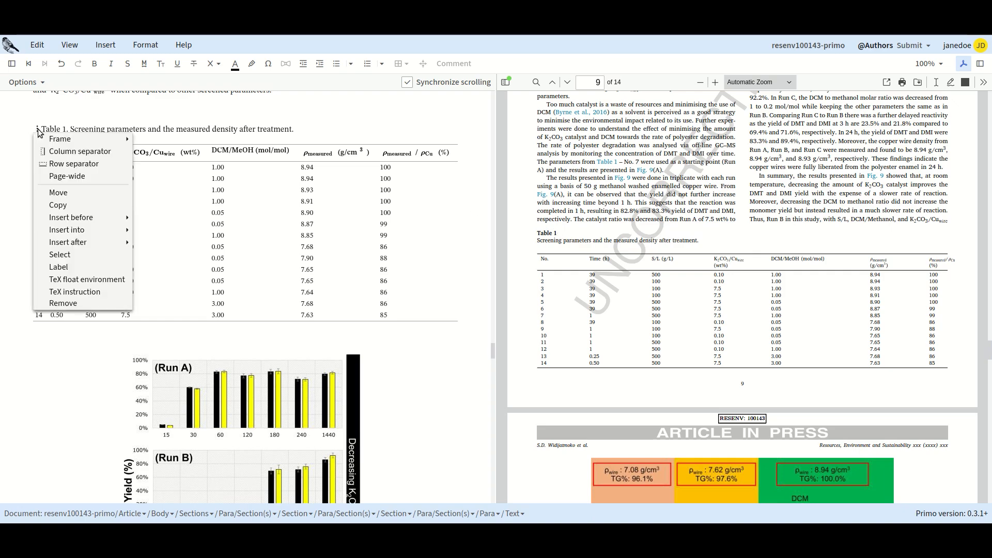
click(77, 280)
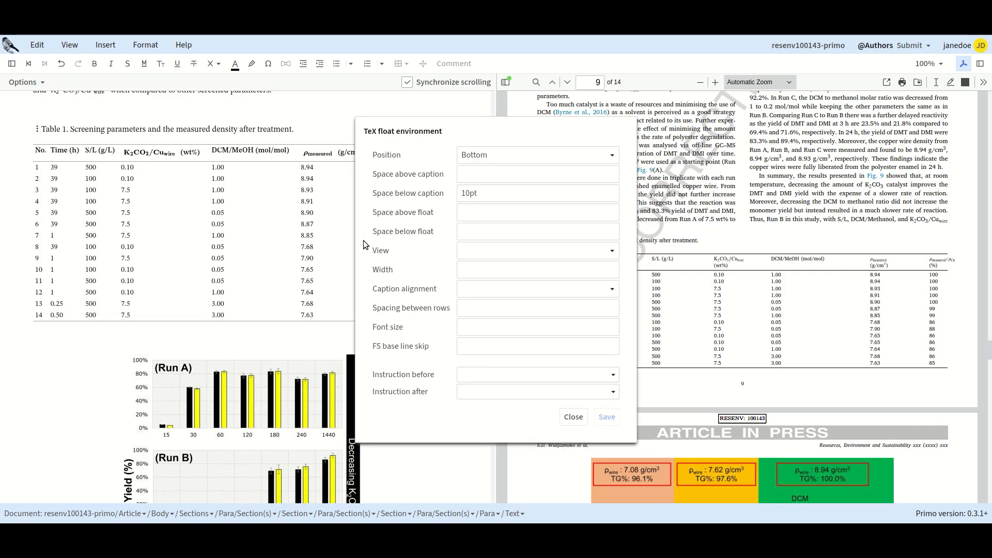
click(471, 215)
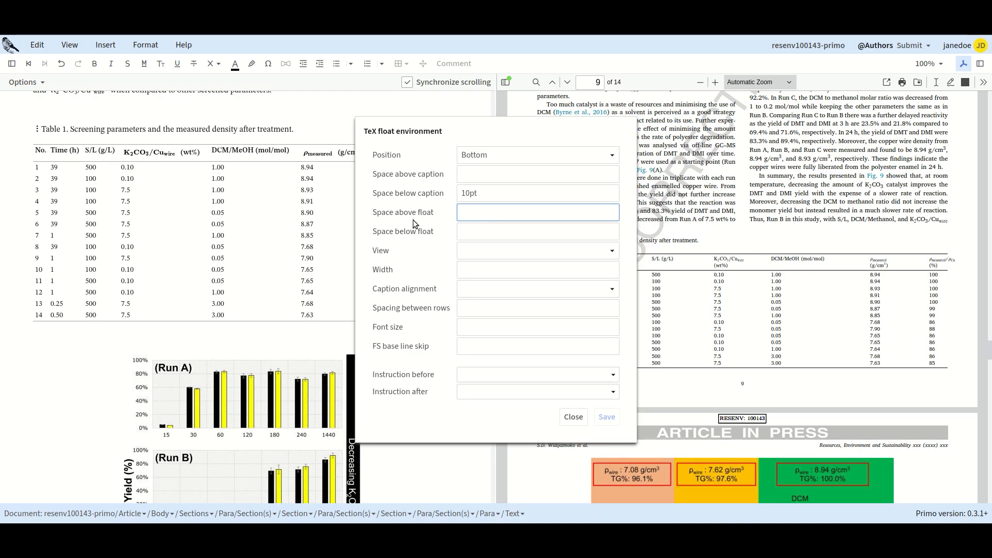
text(7pt)
click(602, 419)
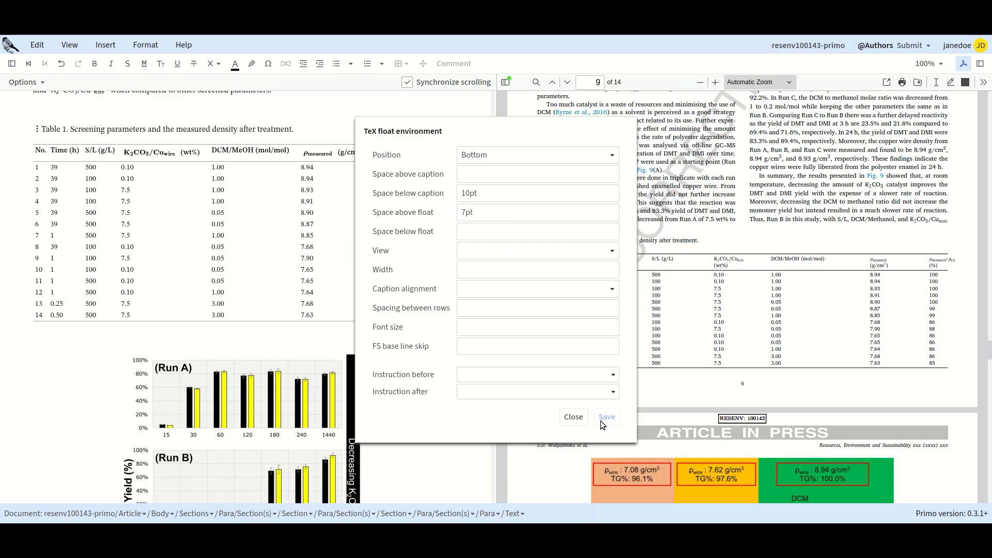
click(573, 418)
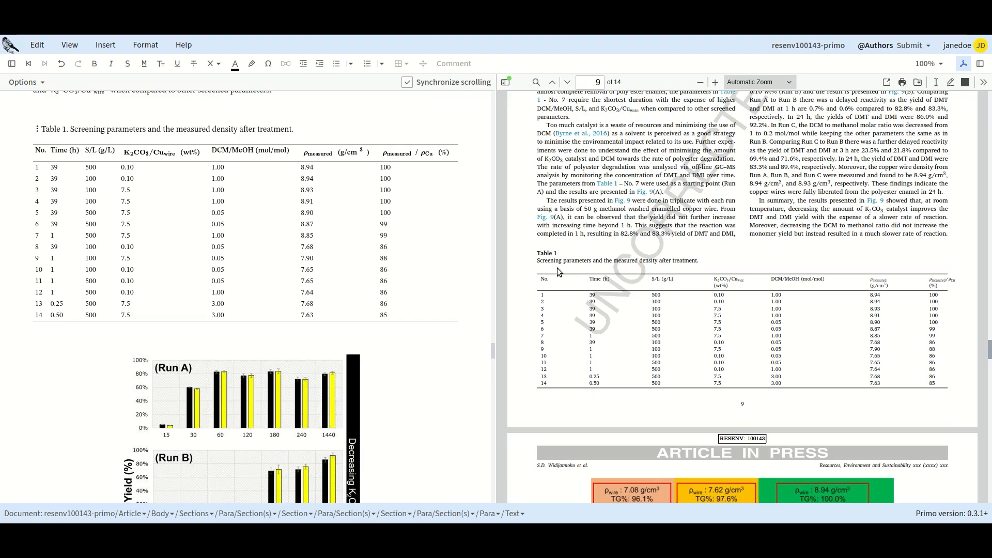
Set the space above float and the space below float to 8pt in Fig. 4's TeX float environment and save the settings
scroll(558, 268, up, 10)
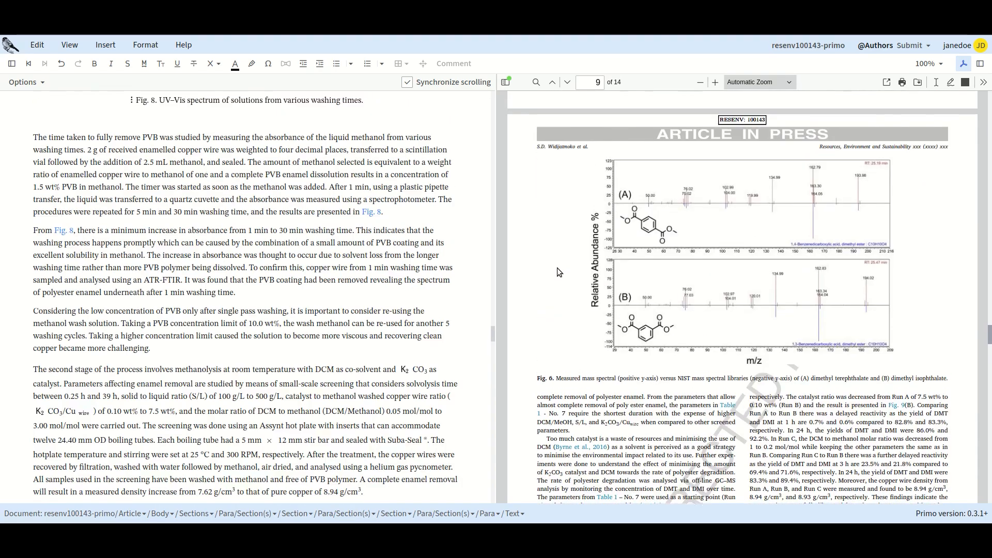
scroll(557, 268, up, 15)
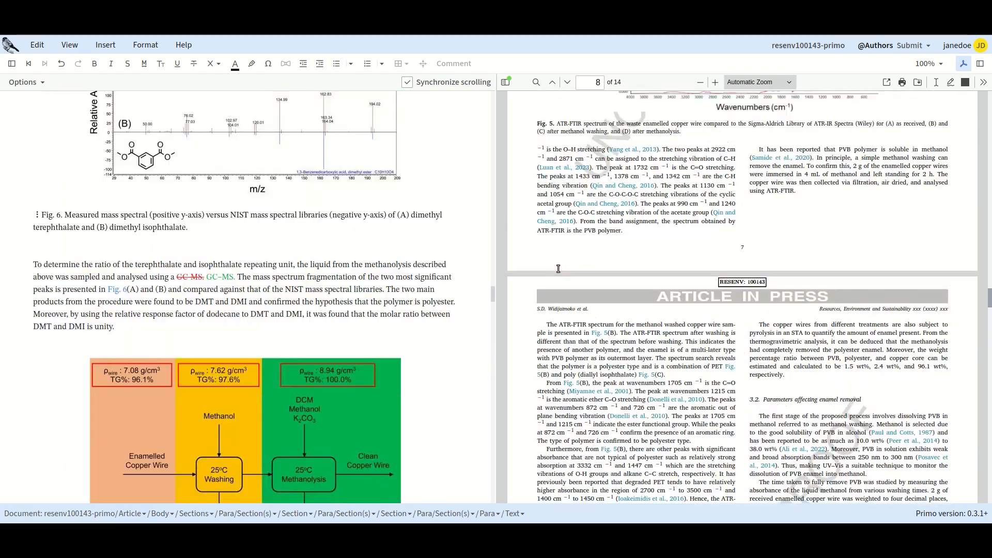
scroll(558, 268, up, 8)
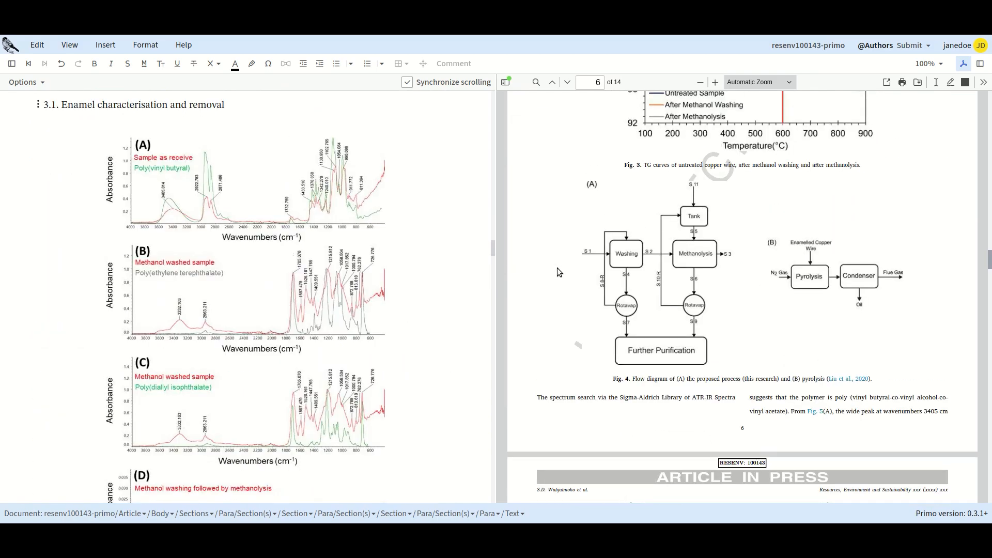
scroll(610, 292, up, 4)
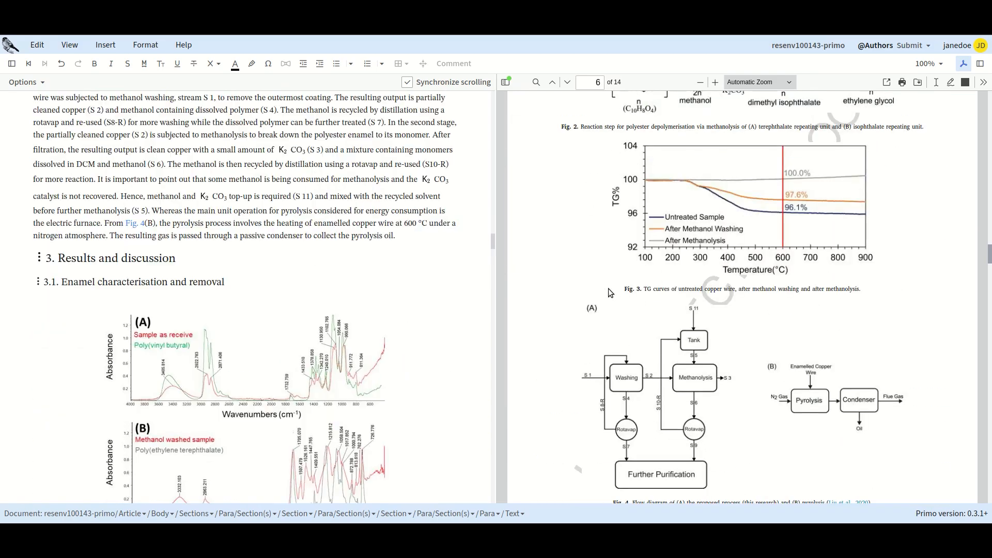
scroll(610, 292, down, 4)
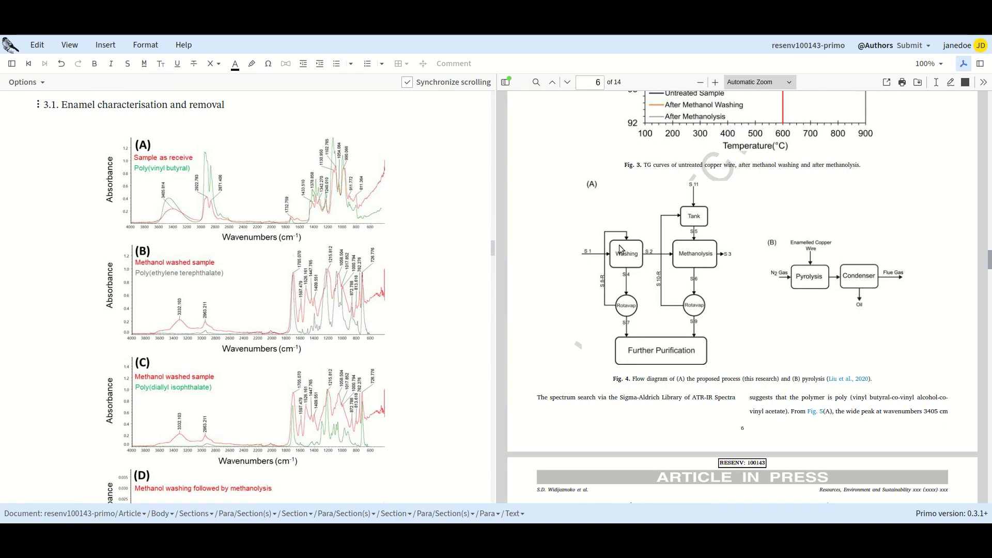
scroll(347, 323, up, 10)
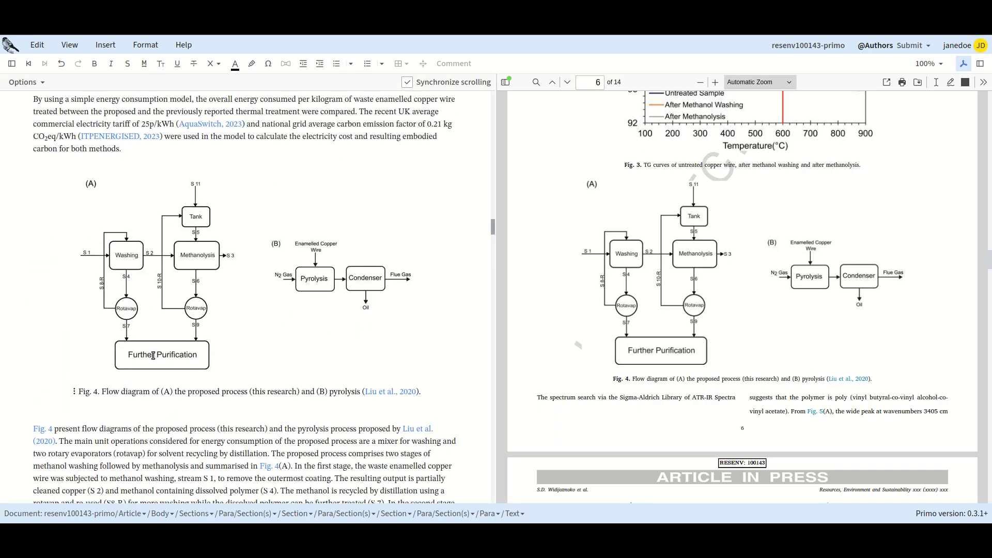
click(75, 395)
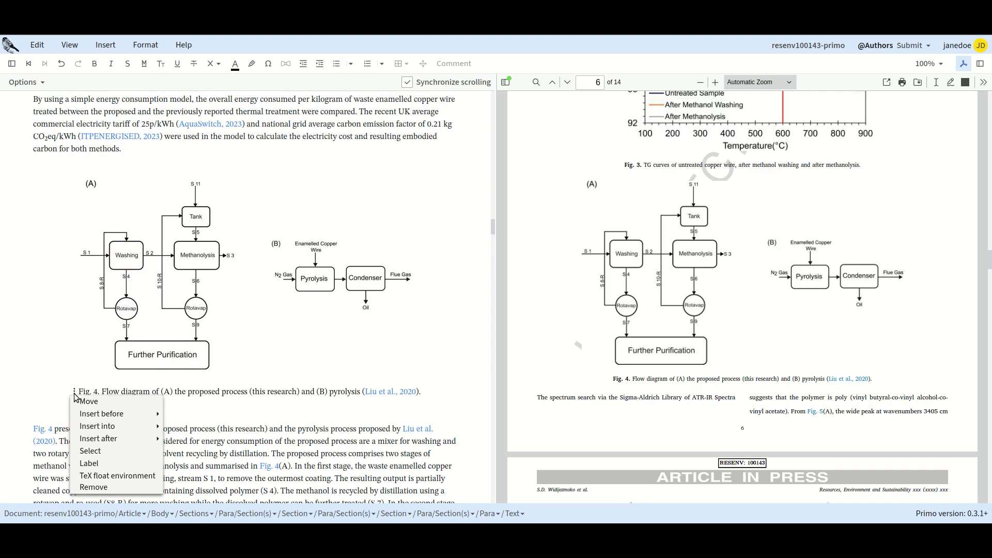
click(143, 476)
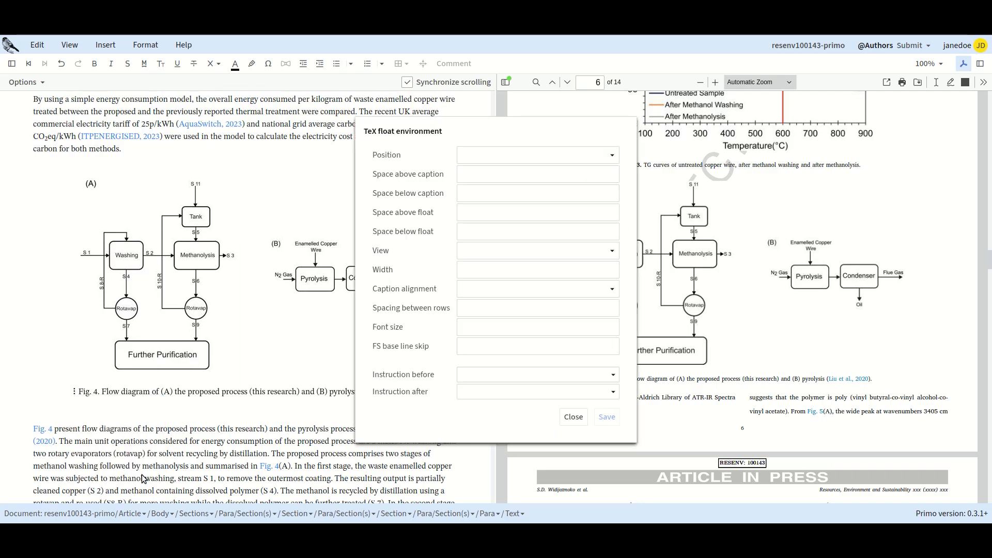
click(473, 214)
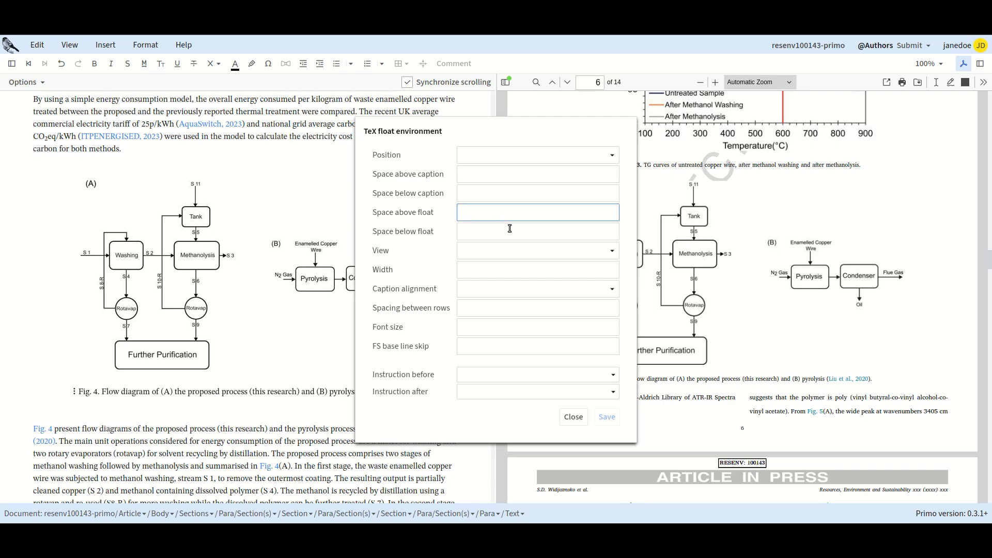
text(8pt)
click(471, 230)
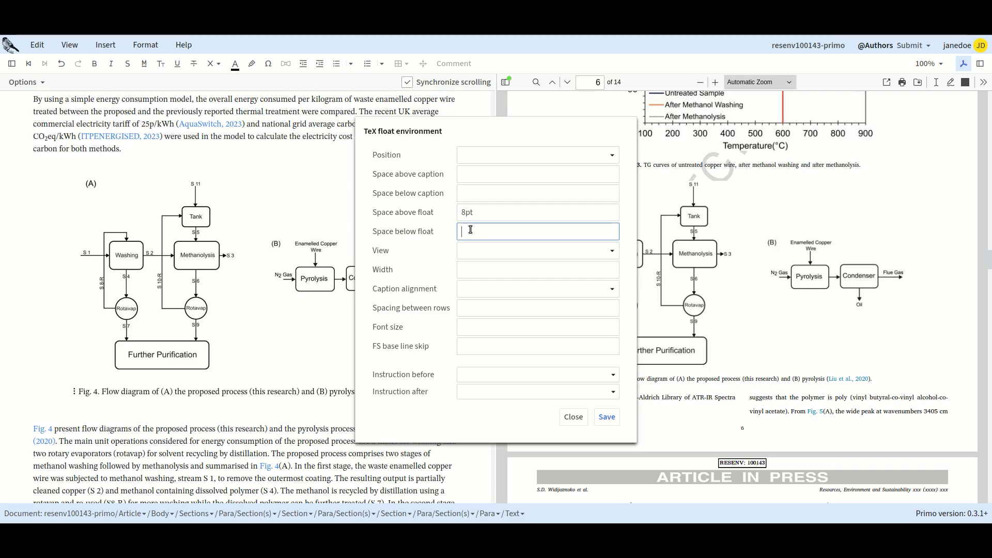
text(8pt)
click(606, 419)
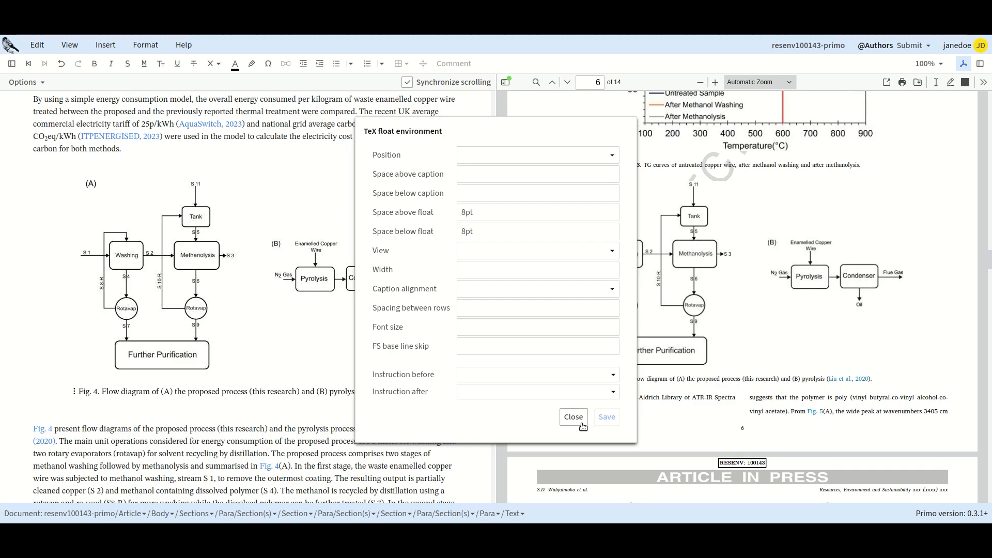
click(583, 423)
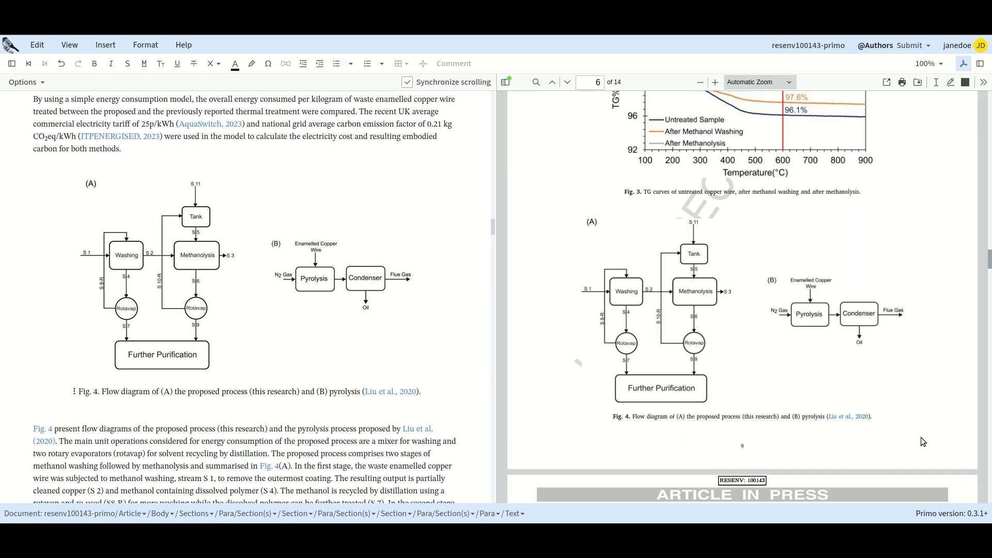
Set the view to Double column in Fig. 1's TeX float environment and save the setting
scroll(922, 437, up, 10)
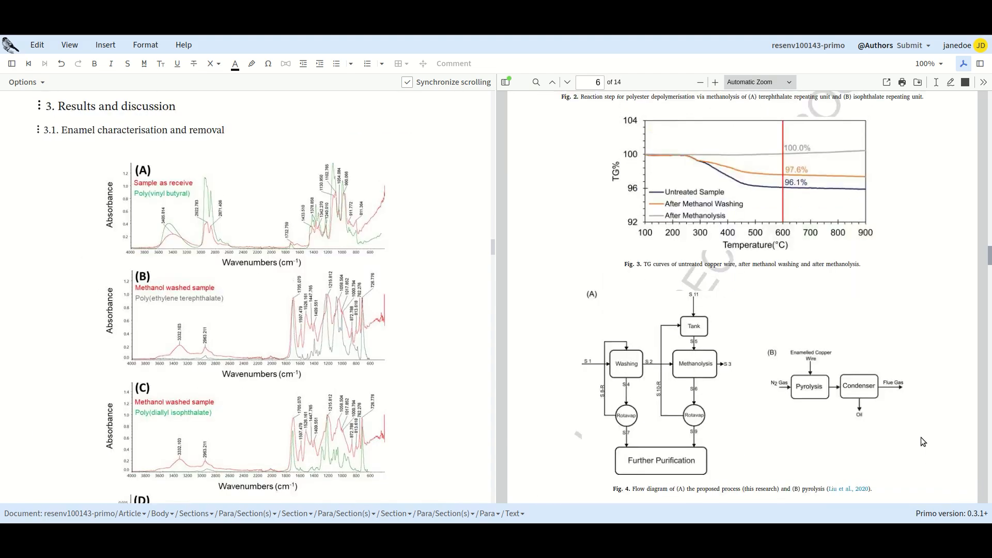
scroll(922, 437, up, 4)
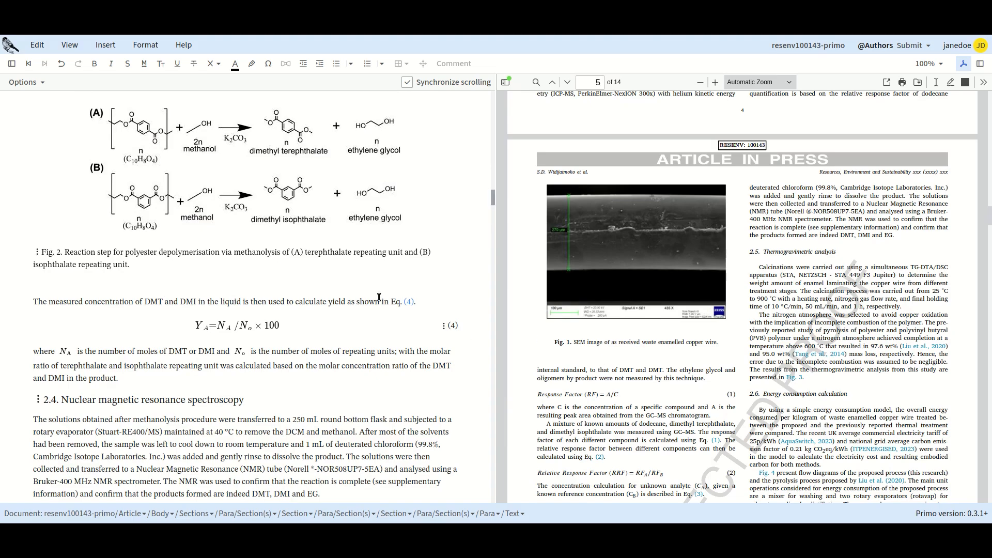
scroll(154, 232, up, 10)
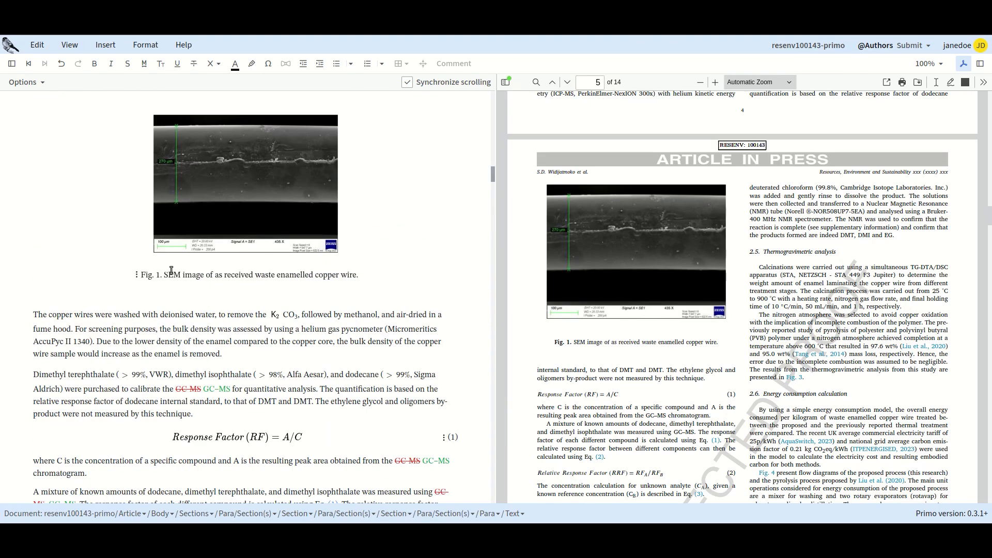
click(136, 277)
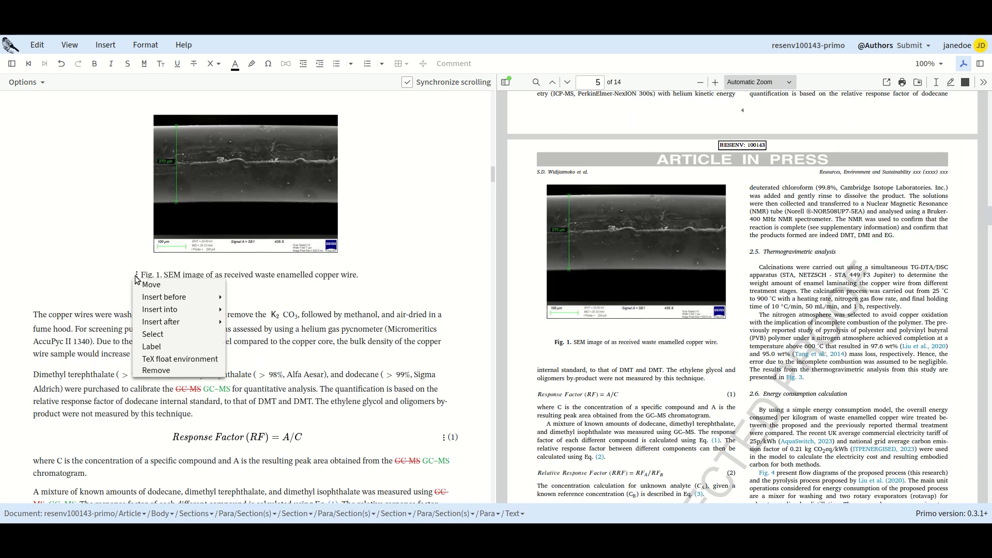
click(194, 360)
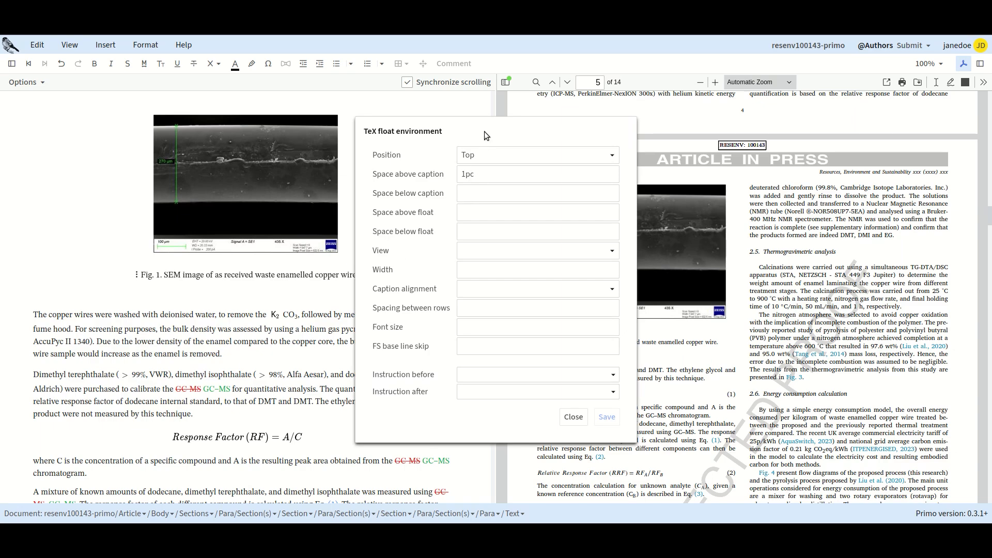
drag(487, 123, 469, 125)
click(470, 125)
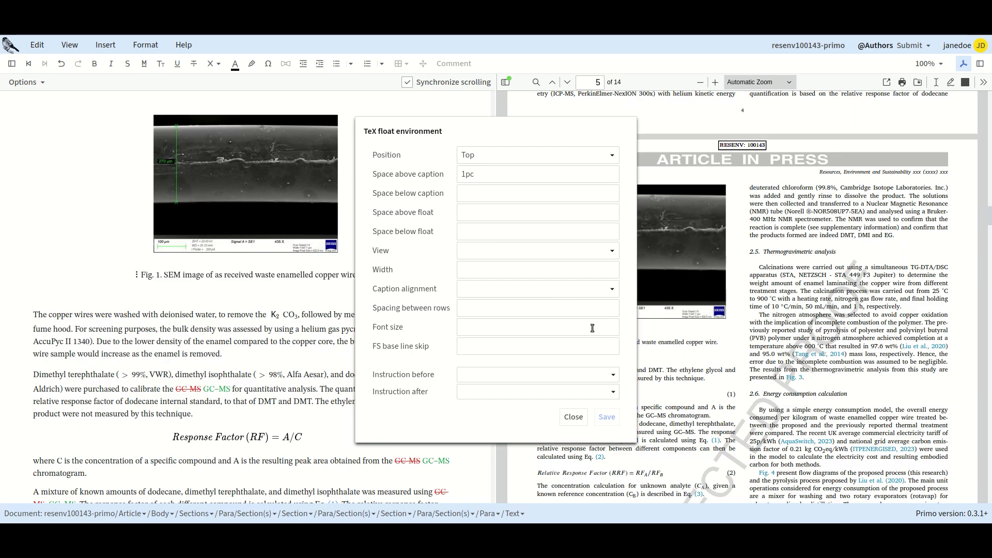
click(612, 251)
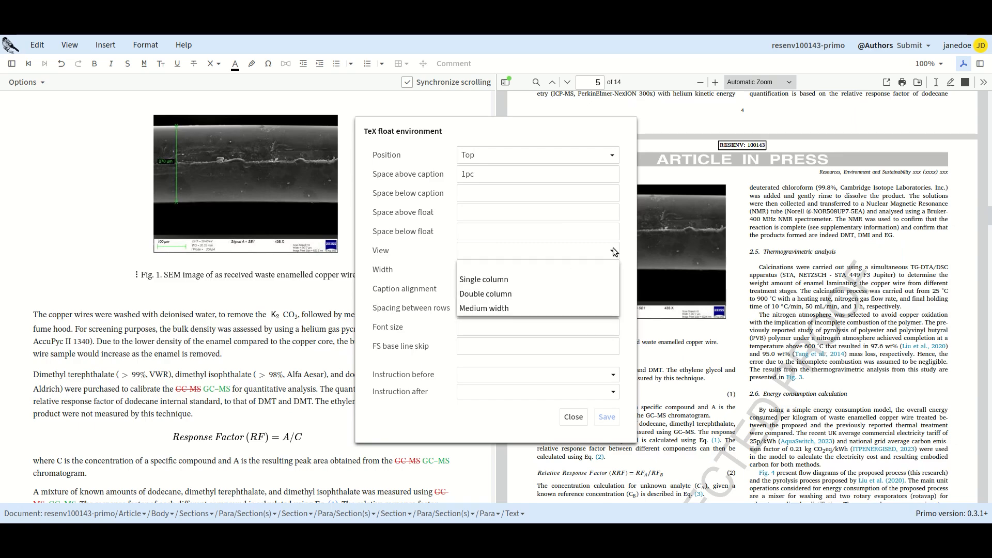
click(560, 296)
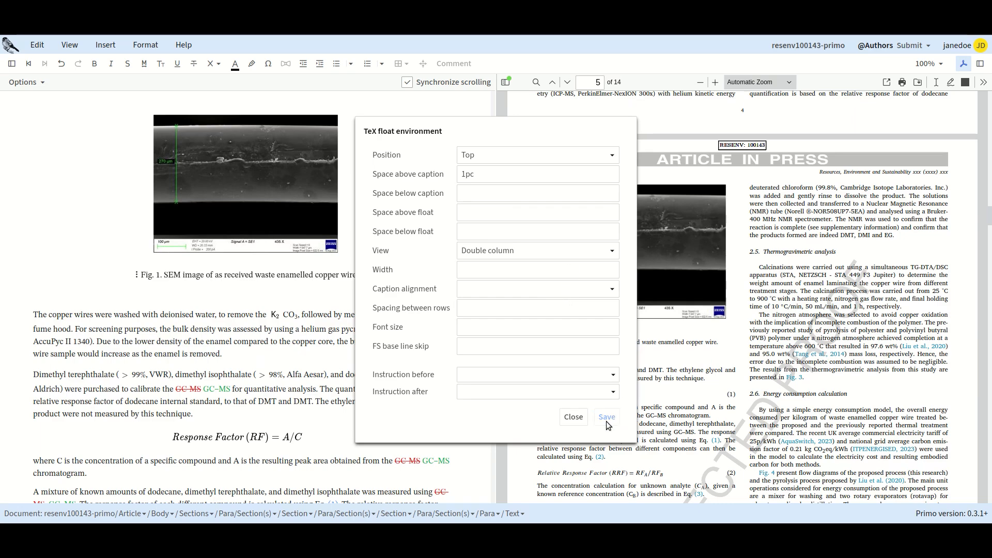
click(574, 420)
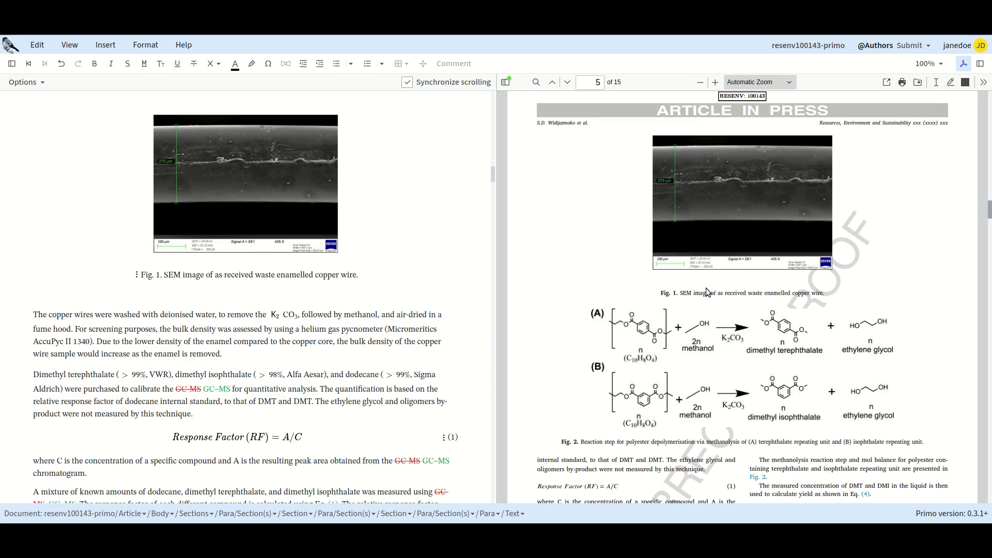
Set the view to Medium width in Table 1's TeX float environment and save the setting
scroll(709, 288, down, 5)
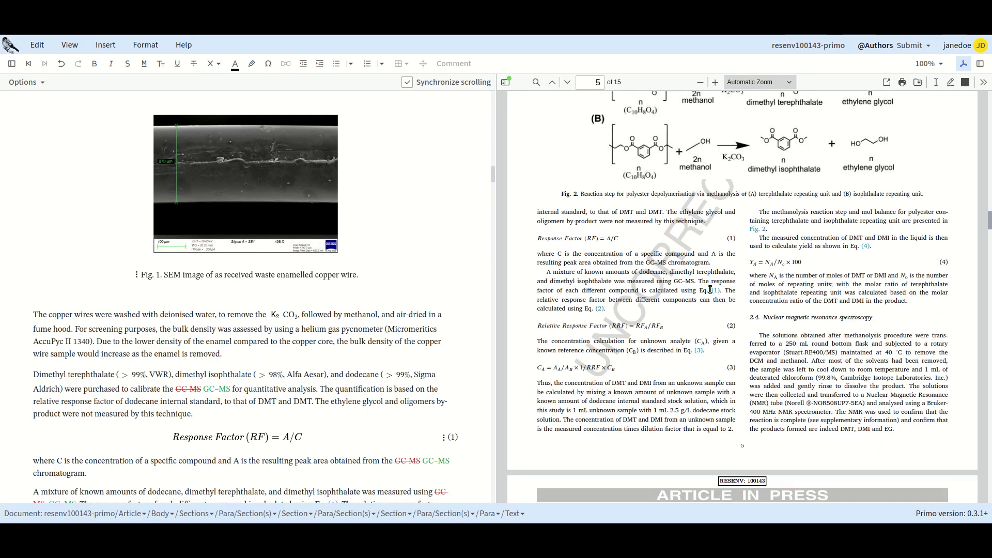
scroll(711, 289, down, 20)
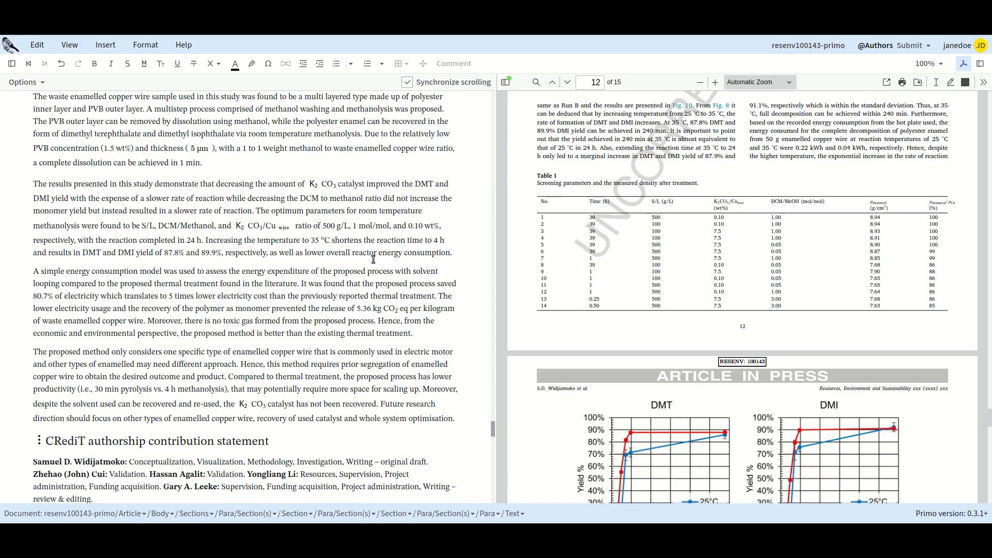
scroll(373, 259, up, 20)
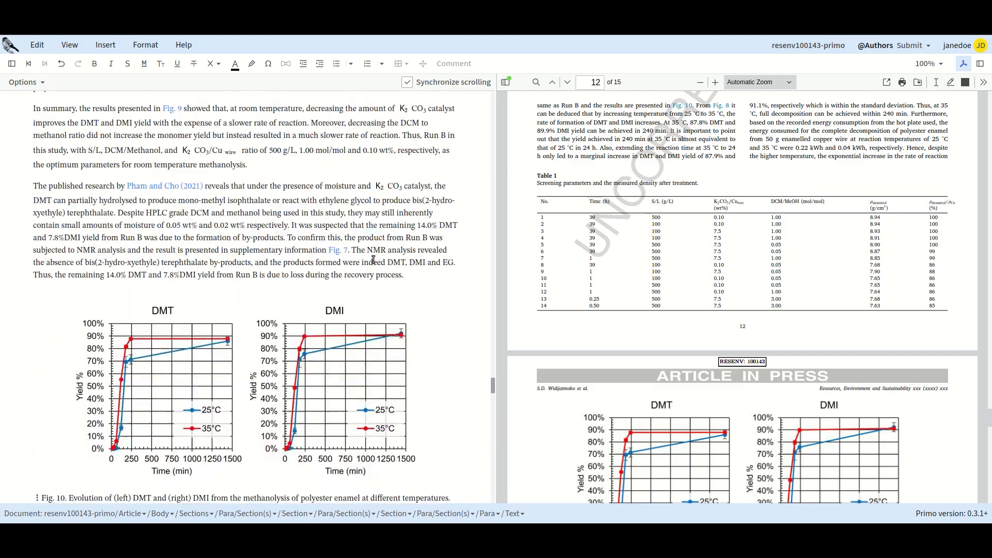
scroll(374, 259, up, 6)
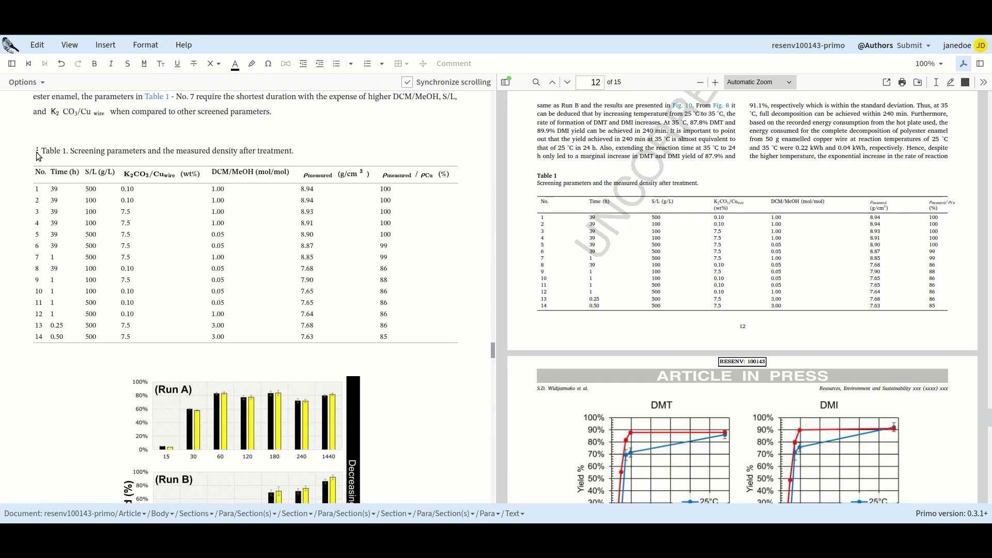
click(38, 154)
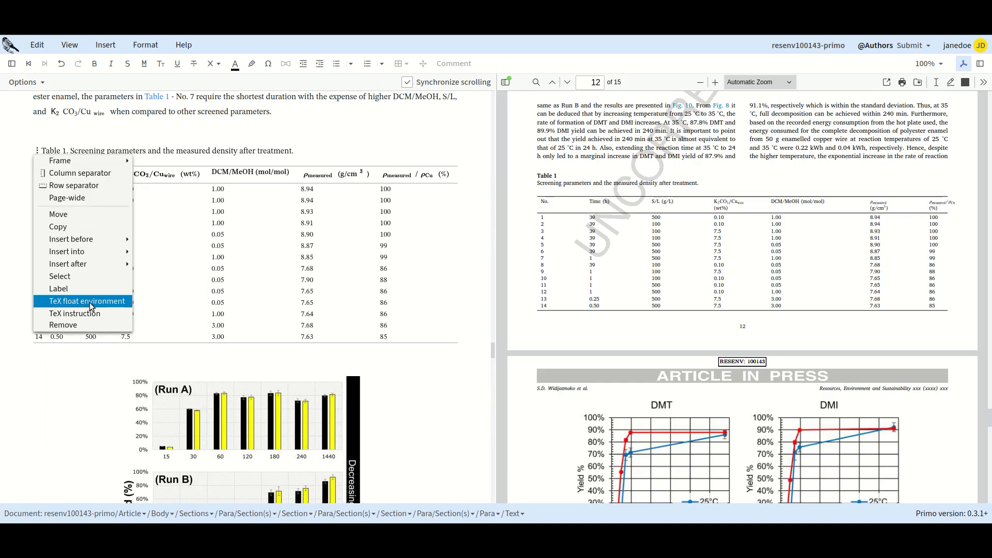
click(122, 306)
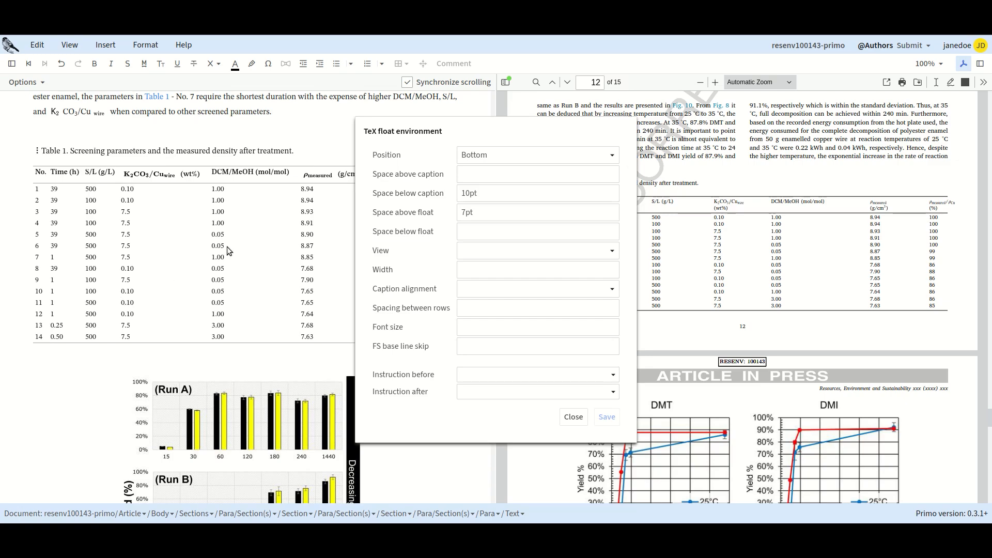
click(613, 253)
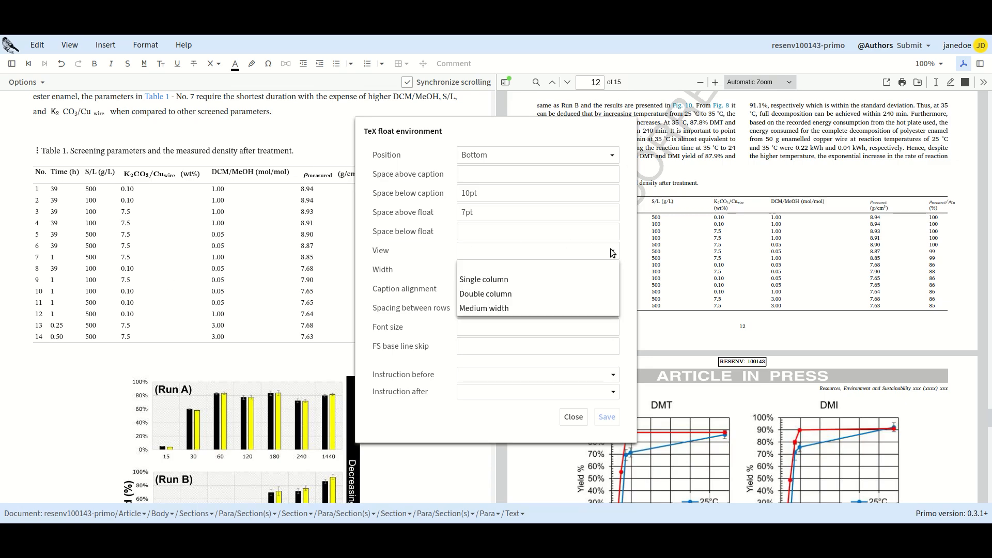
click(561, 308)
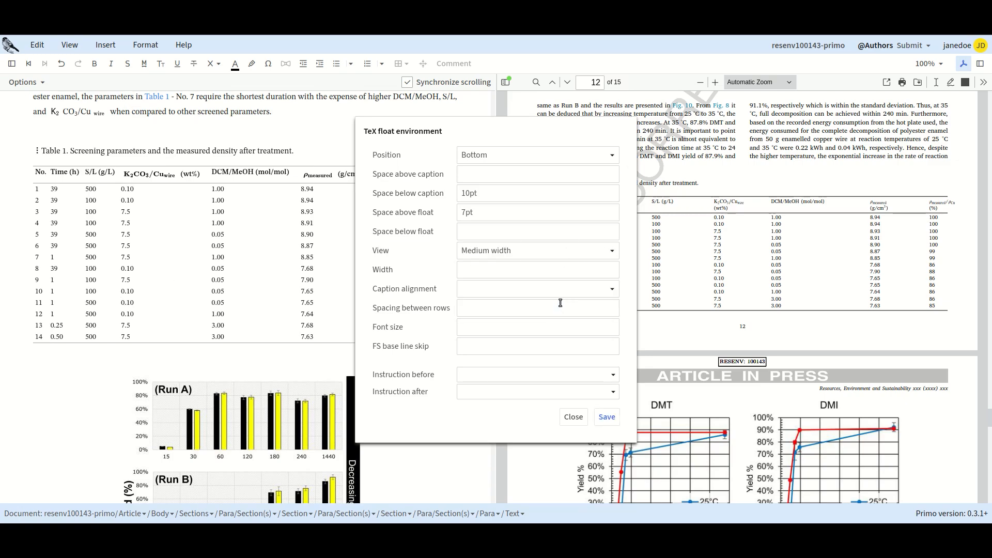
click(608, 418)
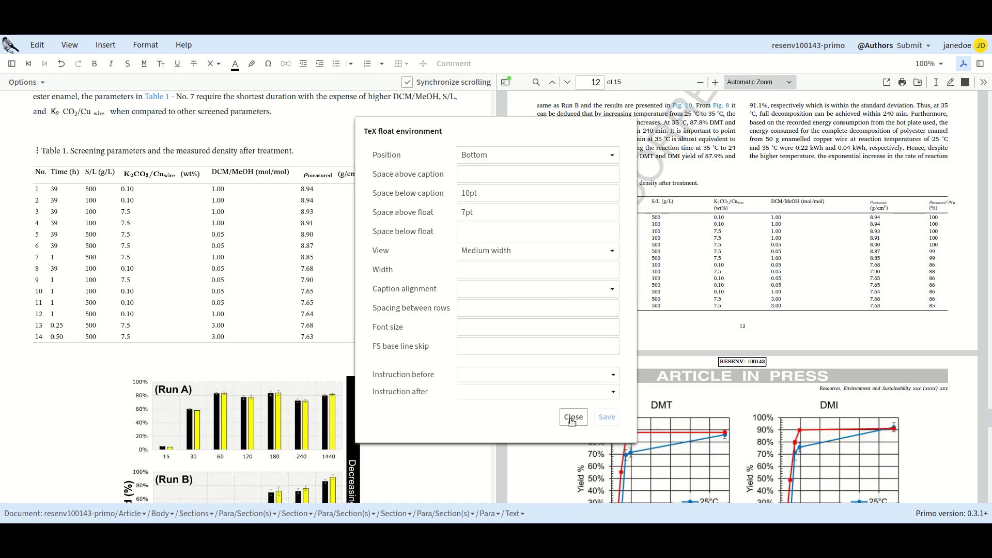
click(571, 420)
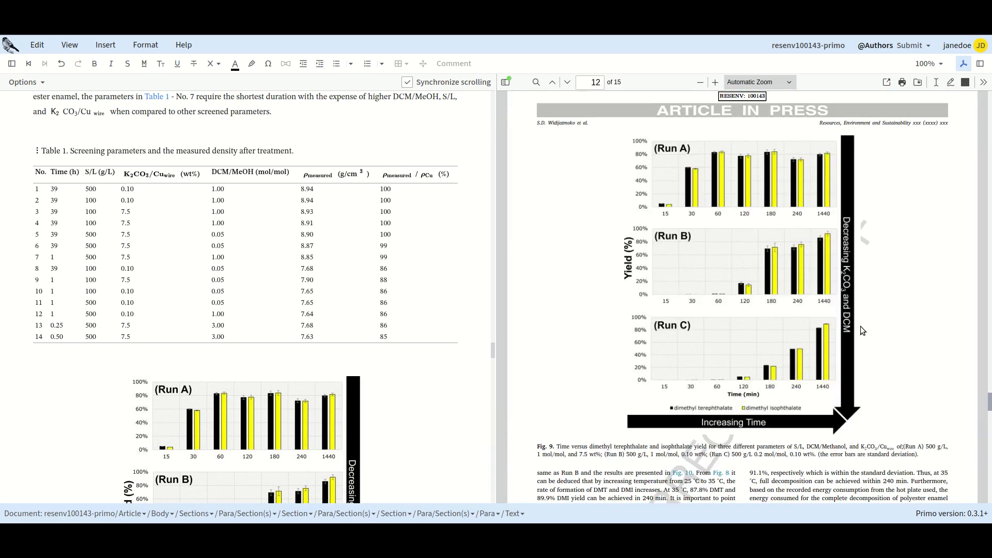
Check Table 1 in the PDF proof and set the view to Single column in its TeX float environment, saving the setting
scroll(861, 327, down, 5)
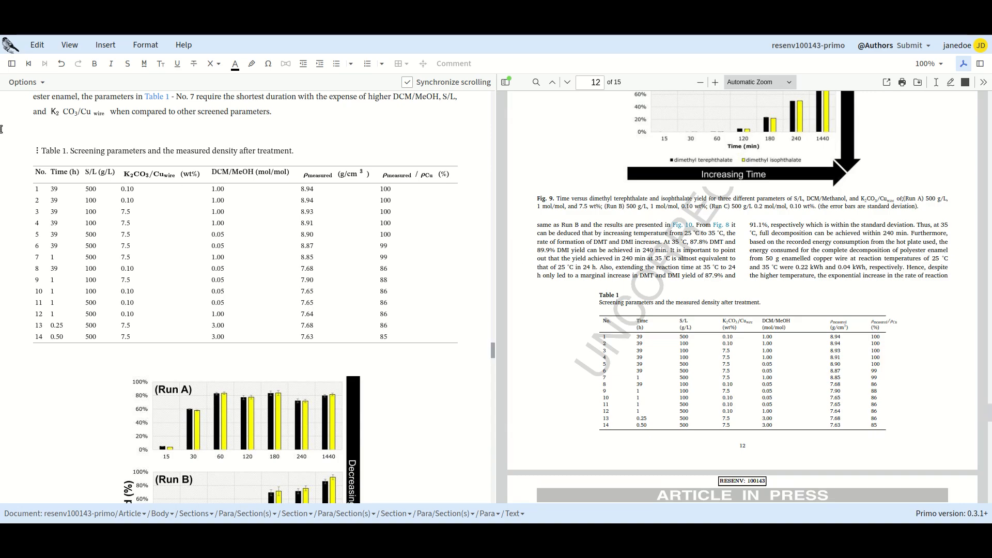
click(37, 152)
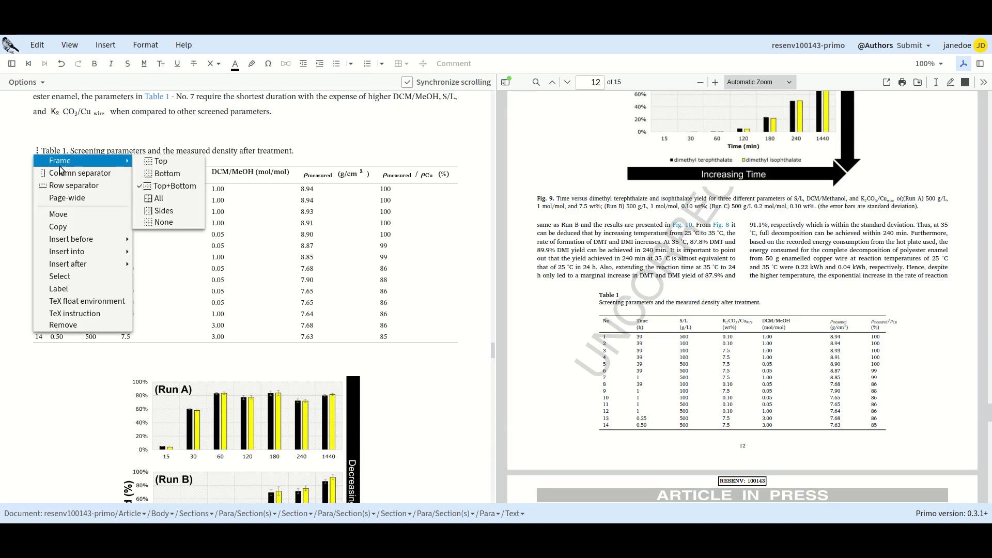
click(84, 302)
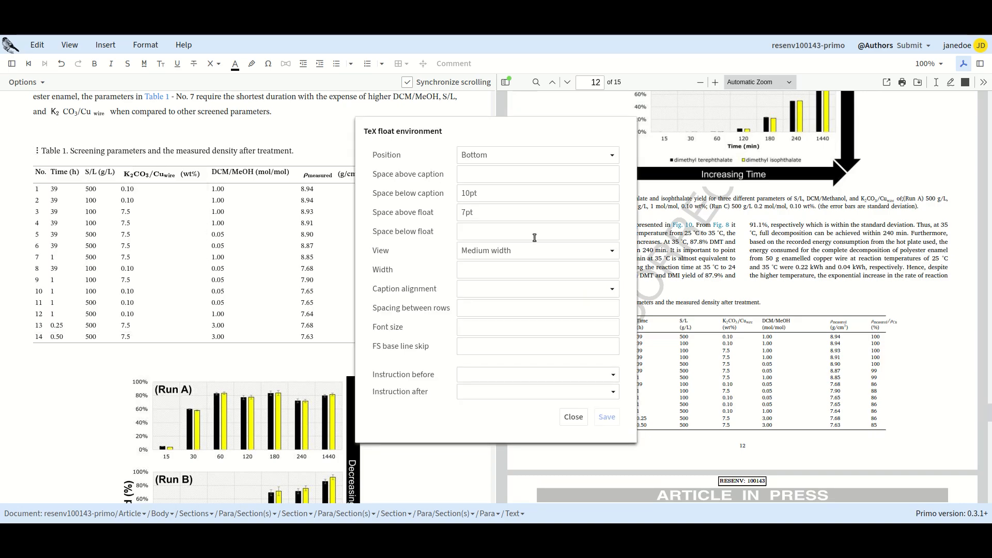
click(610, 251)
click(546, 283)
click(574, 417)
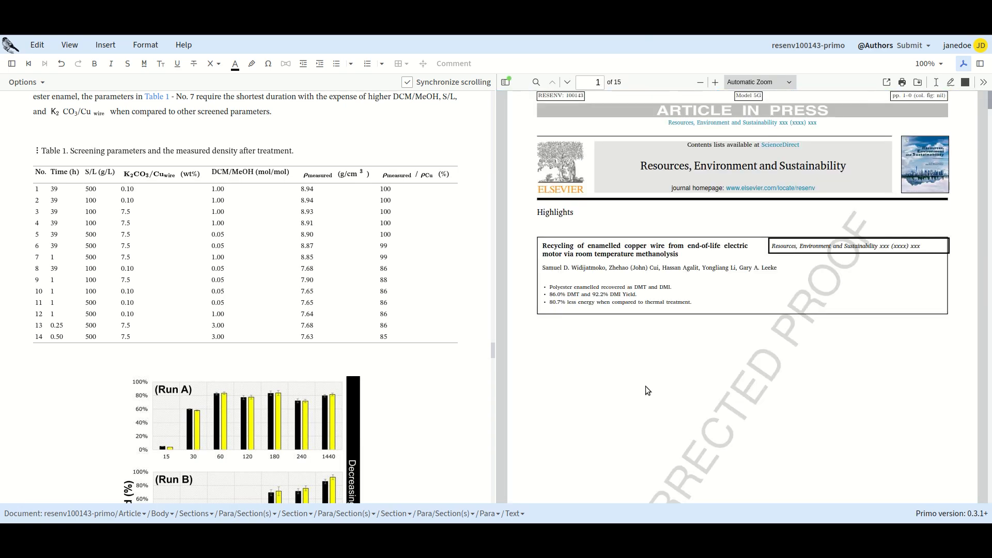
Check Table 1 in the PDF proof, then clear the view setting in its TeX float environment and save
key(ctrl+f)
text(table 1)
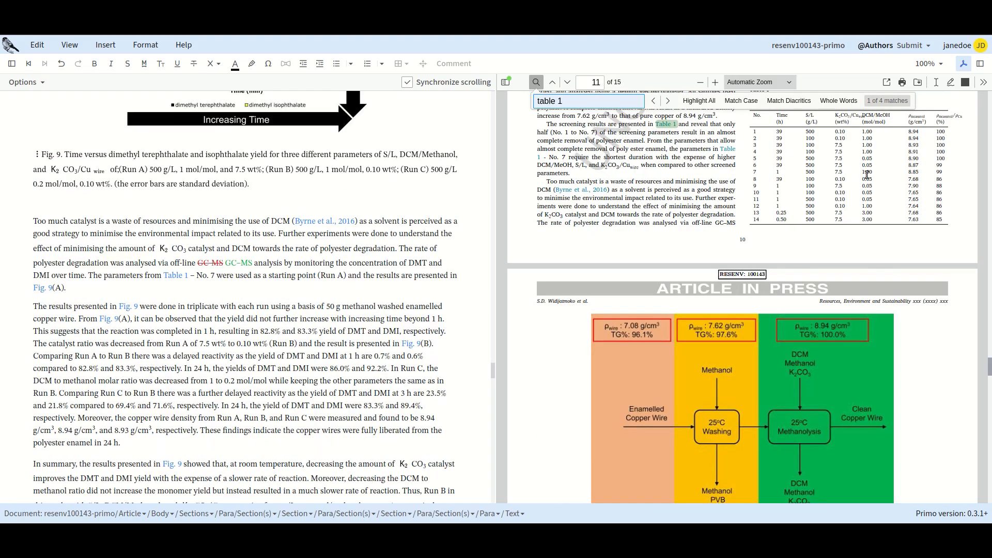
key(Escape)
scroll(848, 225, up, 3)
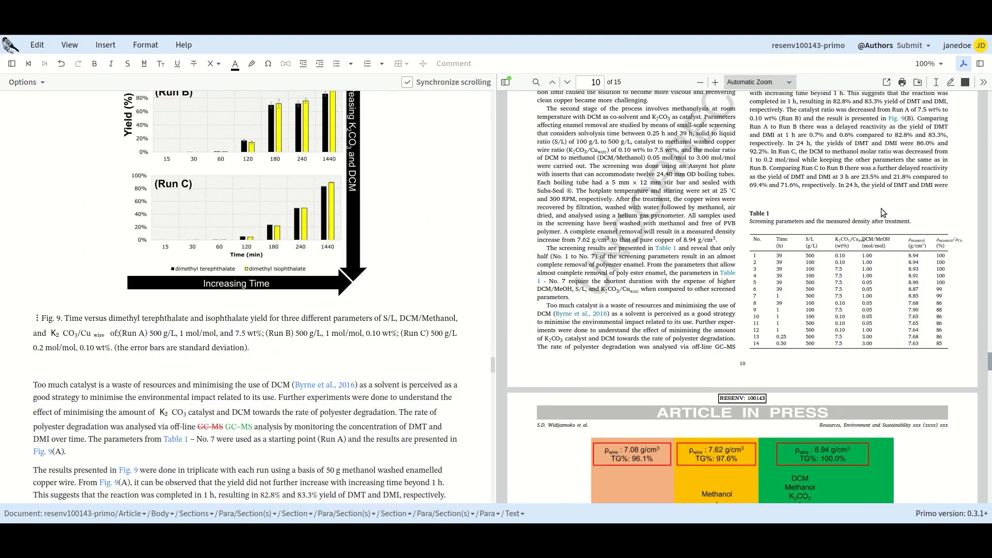
scroll(386, 235, up, 10)
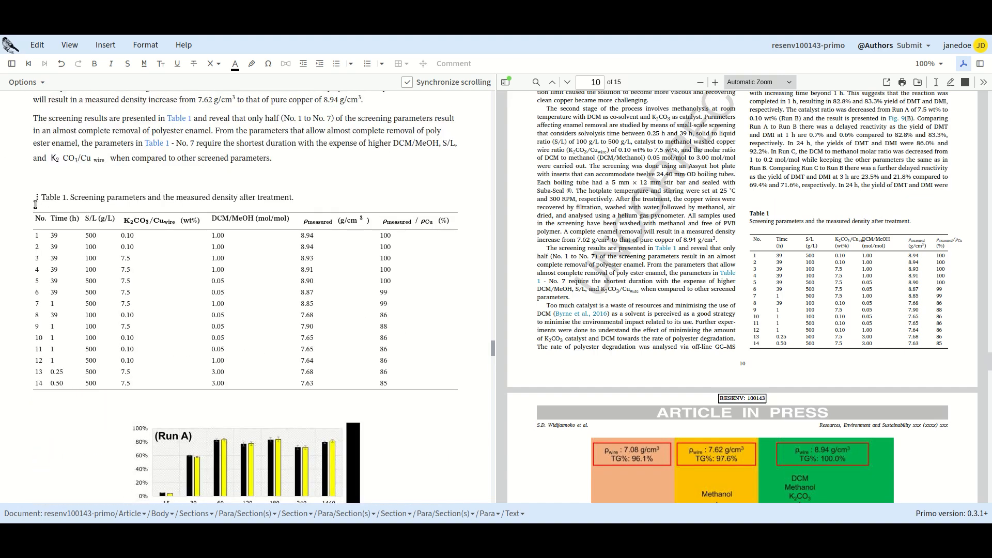
click(38, 198)
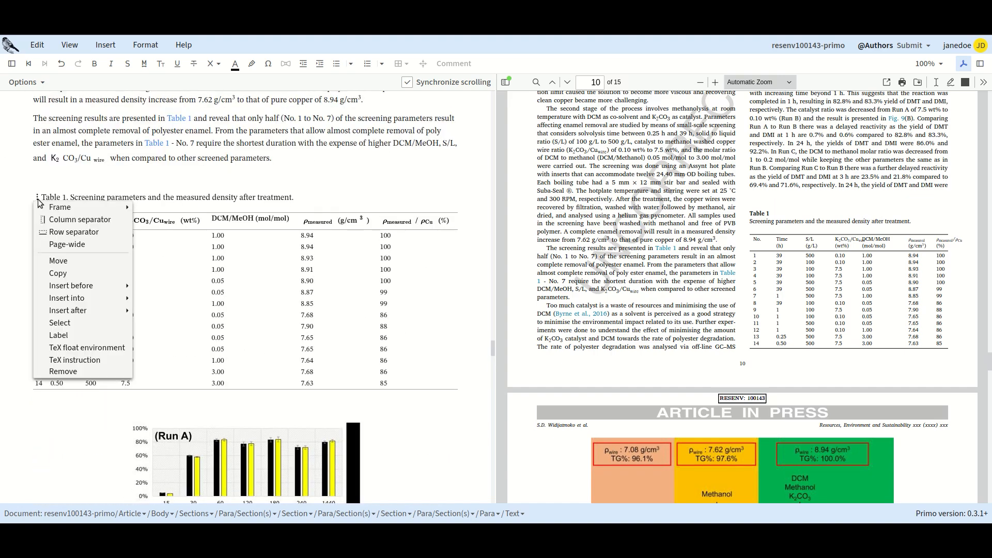
click(87, 348)
click(612, 254)
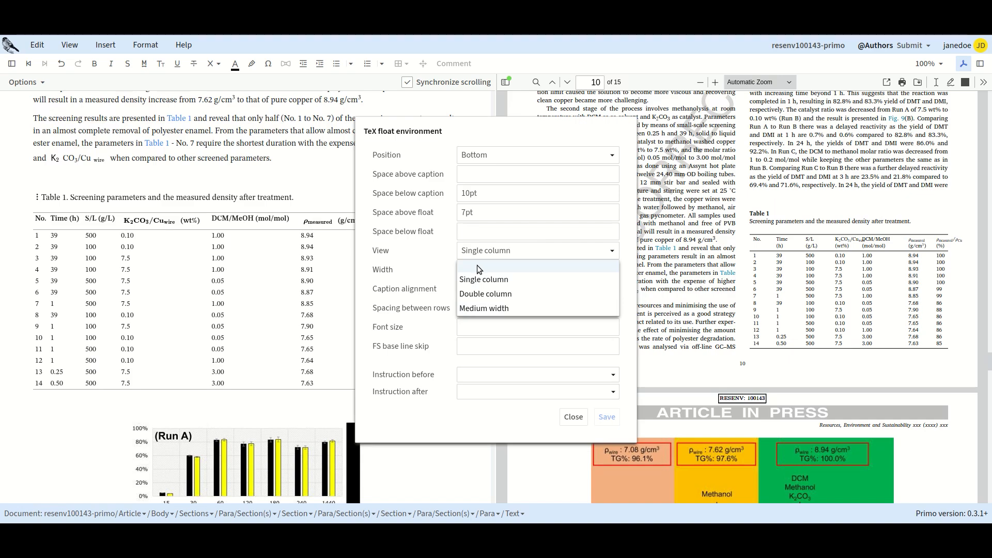
click(504, 265)
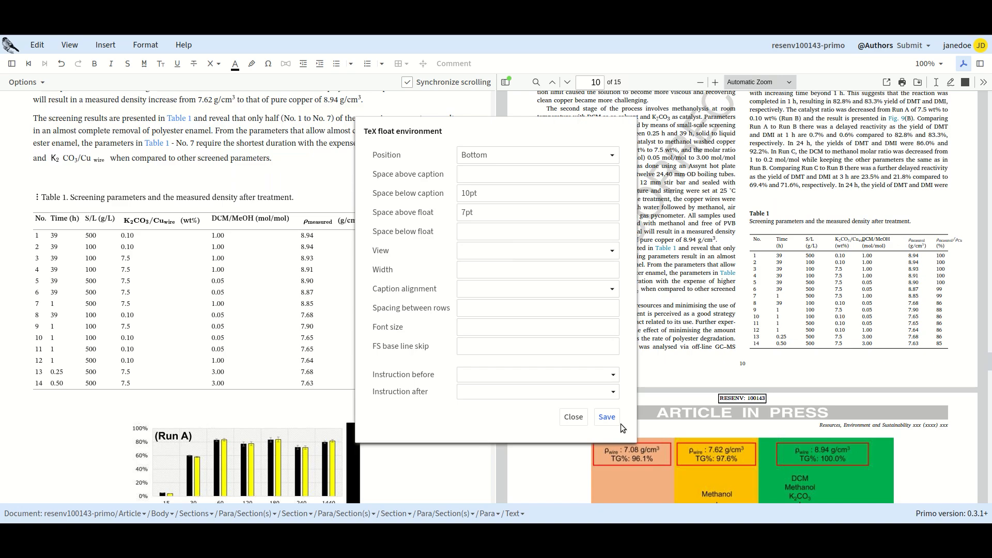
click(604, 417)
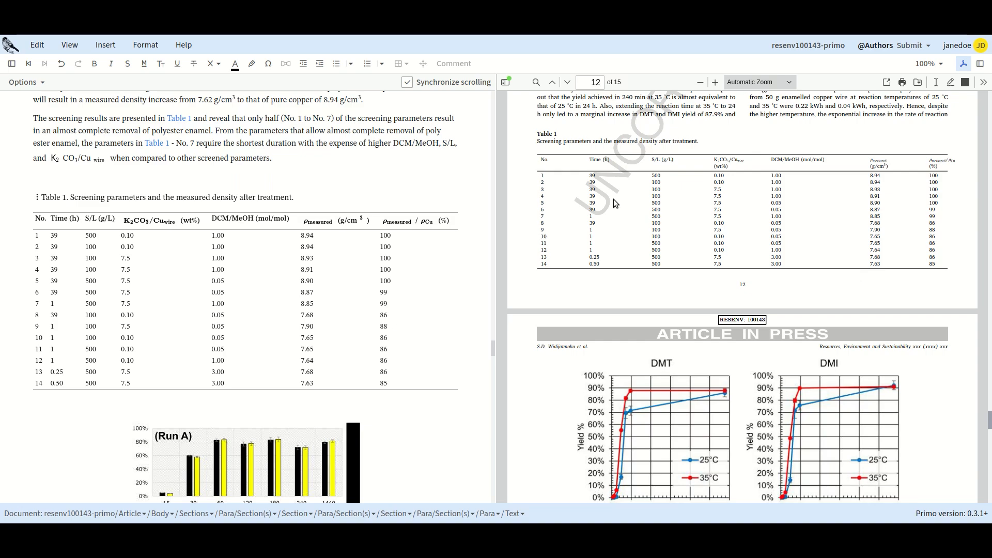
Set the width to 280pt in Table 1's TeX float environment, save the setting and close the dialog
click(38, 203)
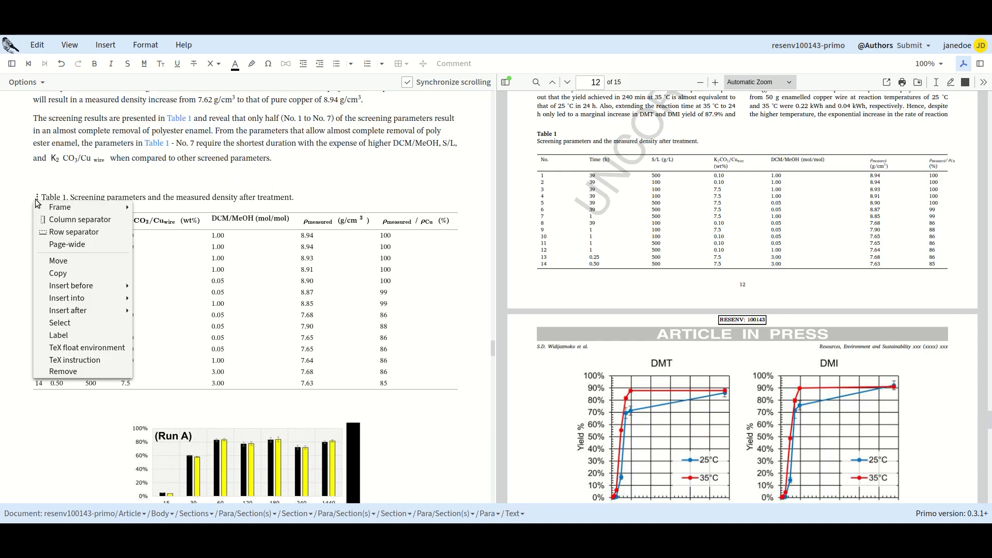
click(56, 350)
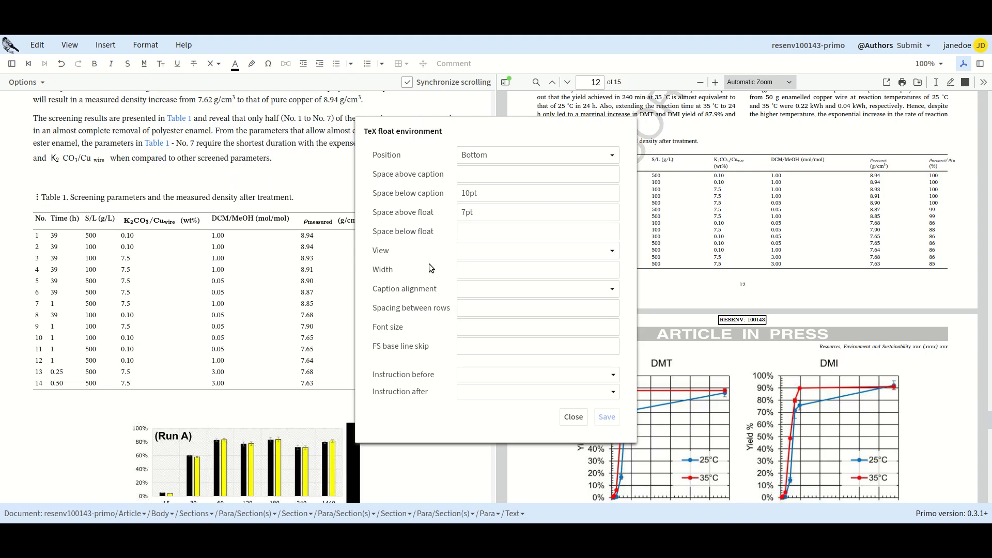
click(465, 270)
text(280pt)
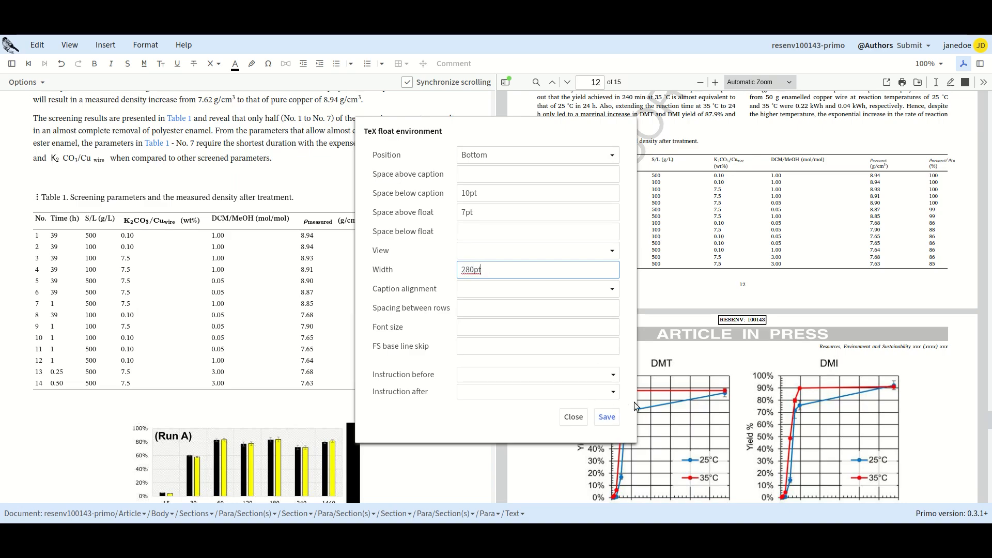
click(610, 419)
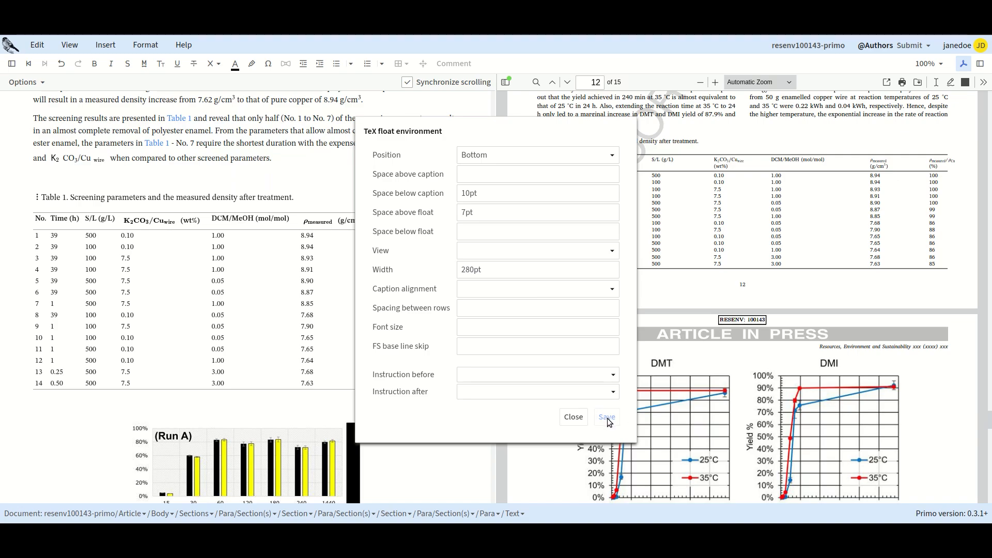
click(574, 417)
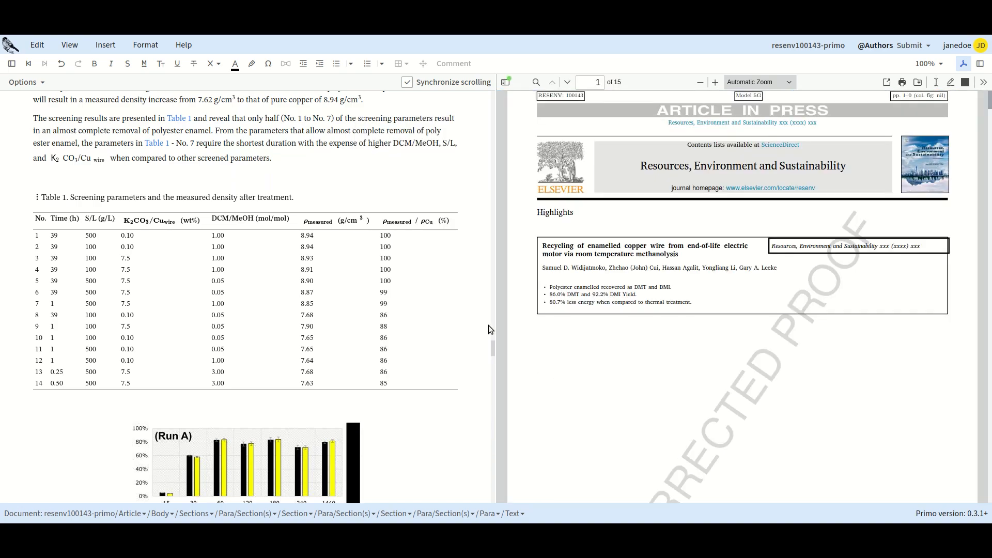
Check Table 1 in the PDF proof and set the spacing between rows to 4pt in its TeX float environment, saving the setting
click(299, 198)
scroll(723, 397, down, 20)
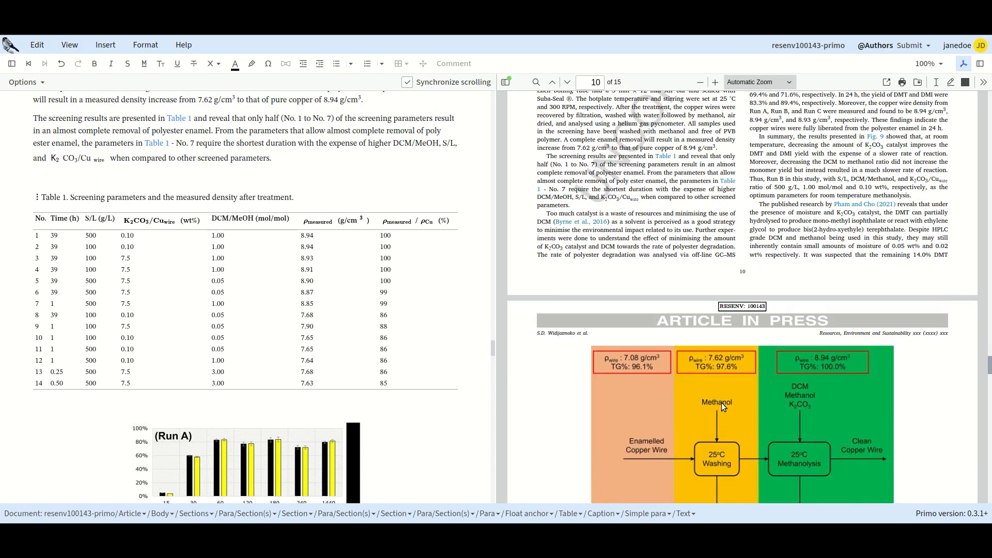
scroll(723, 406, down, 5)
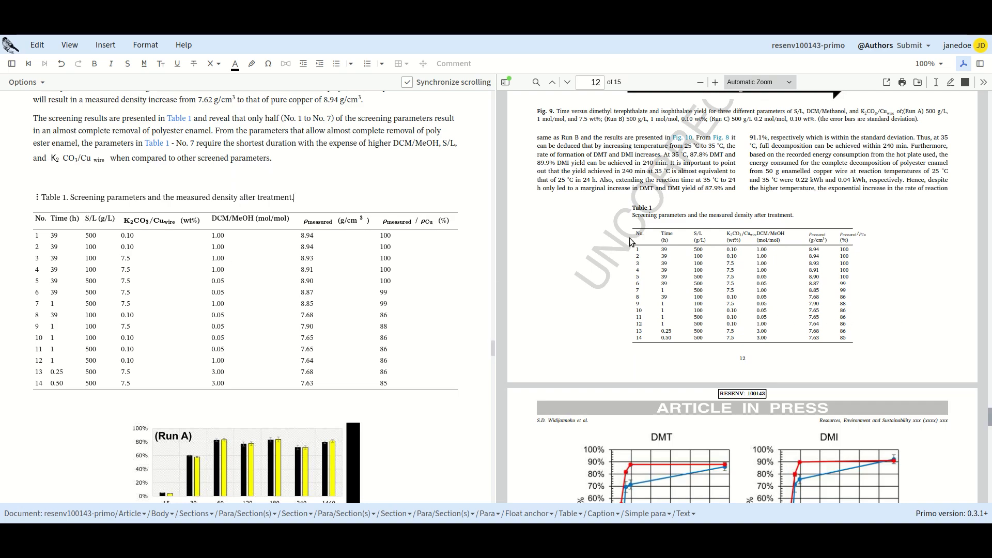
click(38, 199)
click(60, 351)
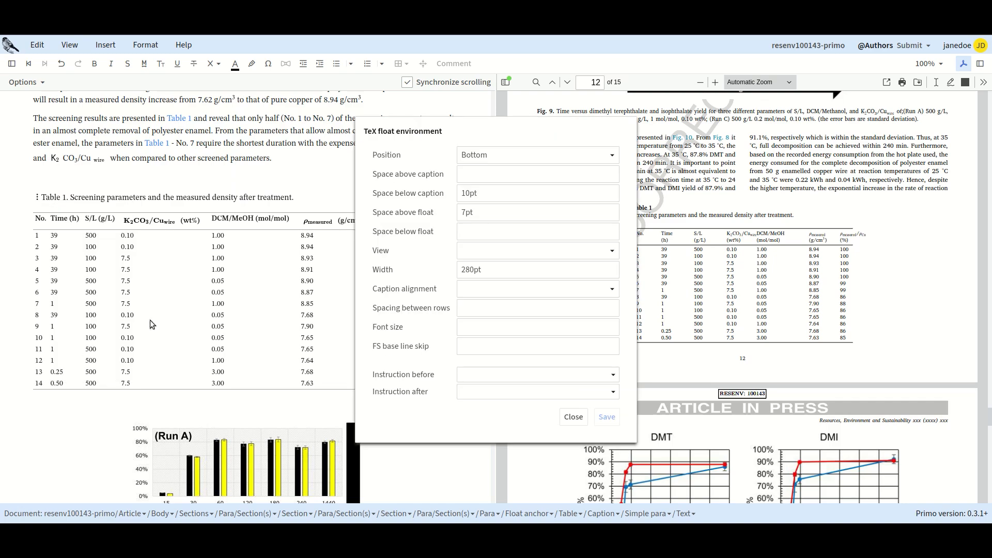
click(463, 311)
text(4pt)
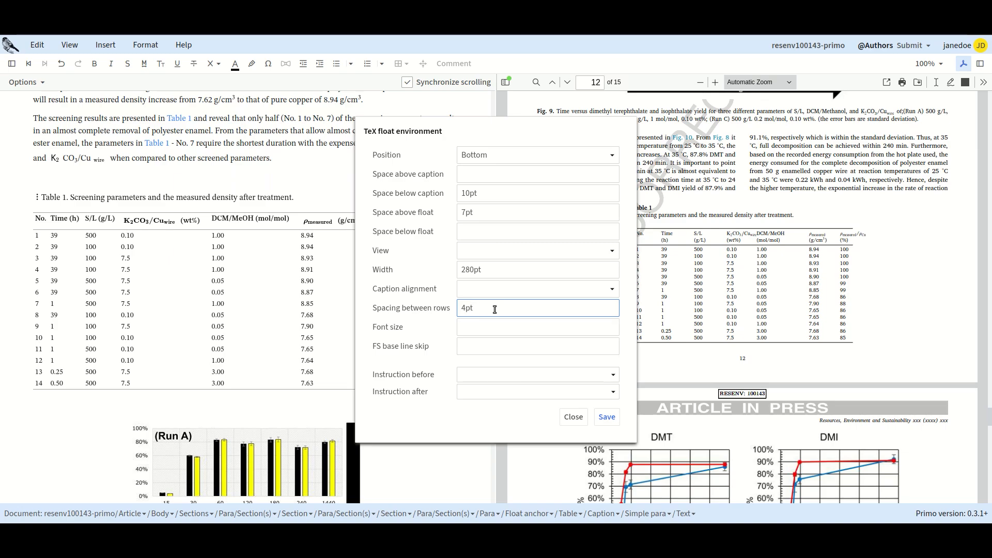
click(608, 419)
click(573, 416)
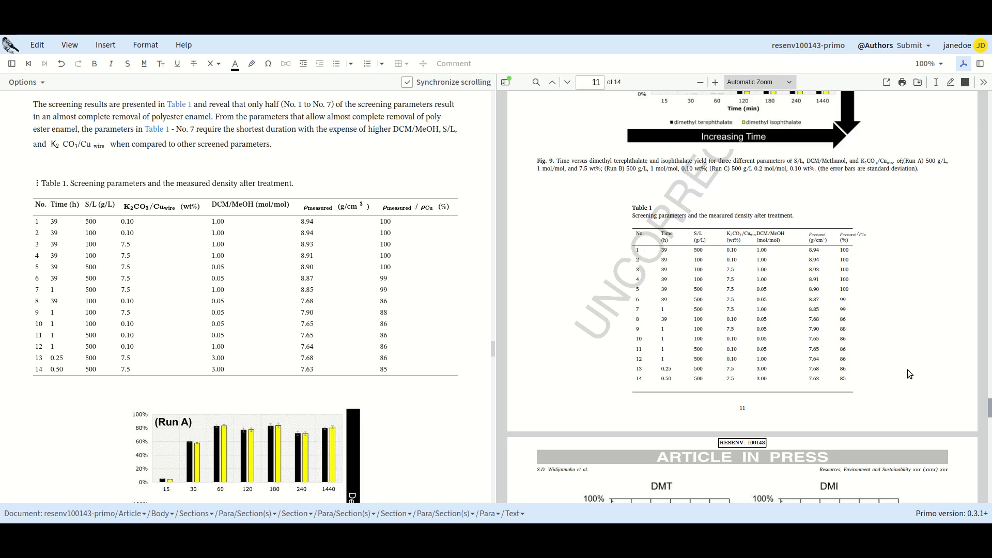
Look back through the PDF proof to page 4 and find the section 2.1 paragraph ending in "Cd-111." in the manuscript
scroll(908, 370, up, 12)
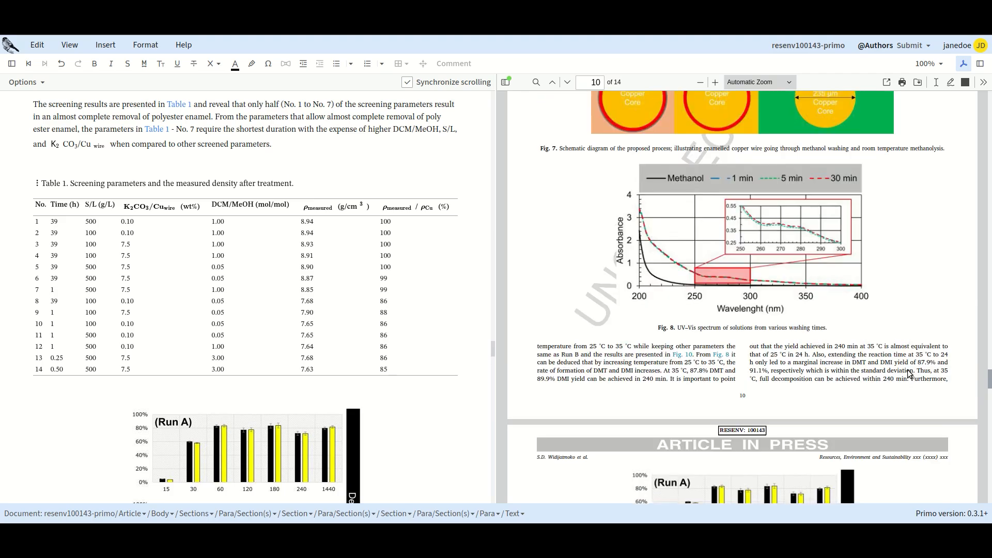
scroll(909, 371, up, 15)
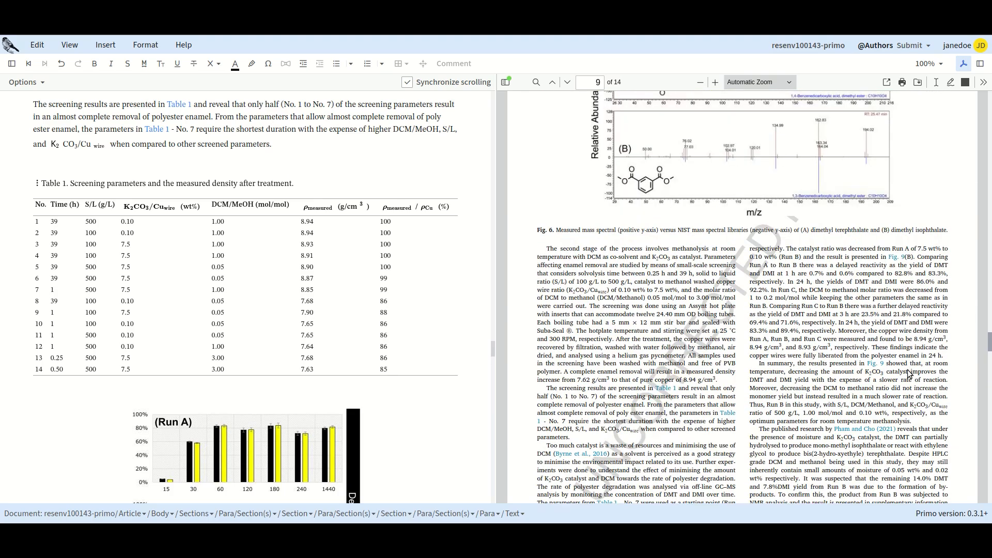
scroll(909, 370, up, 20)
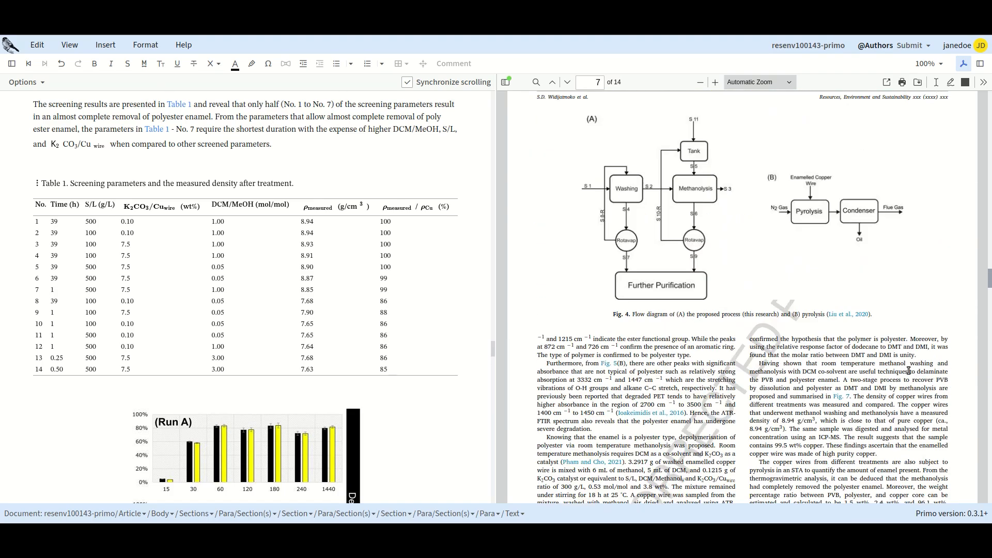
scroll(908, 372, up, 18)
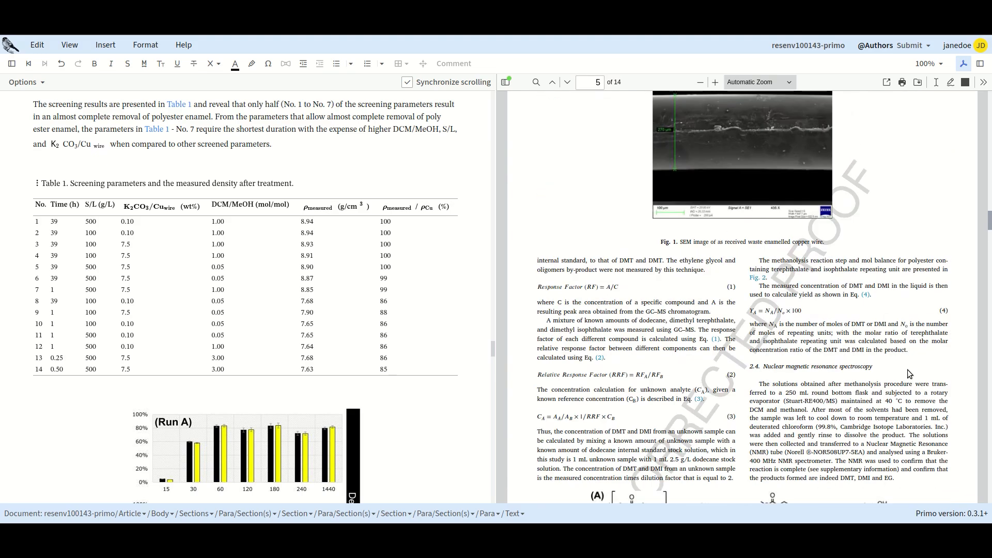
scroll(909, 372, up, 15)
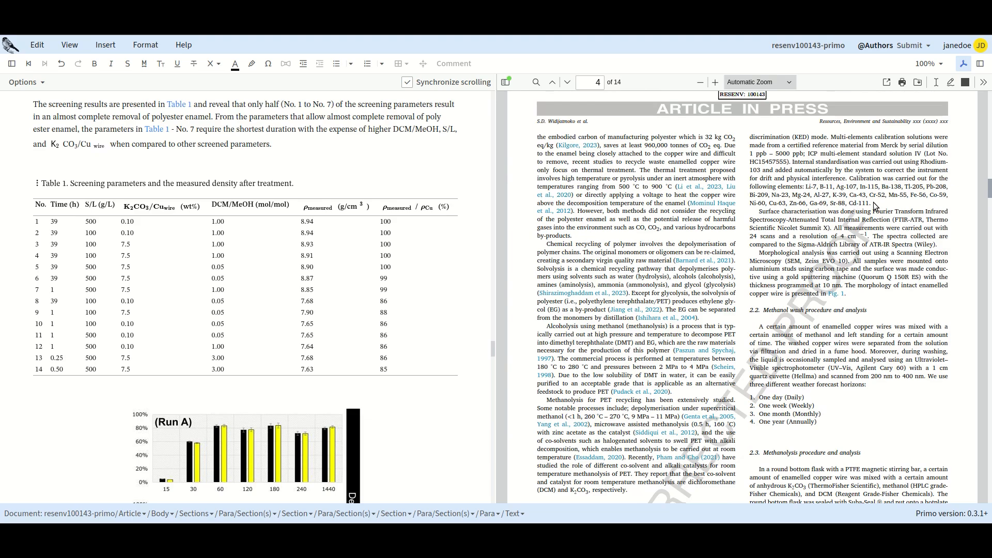
scroll(875, 207, down, 5)
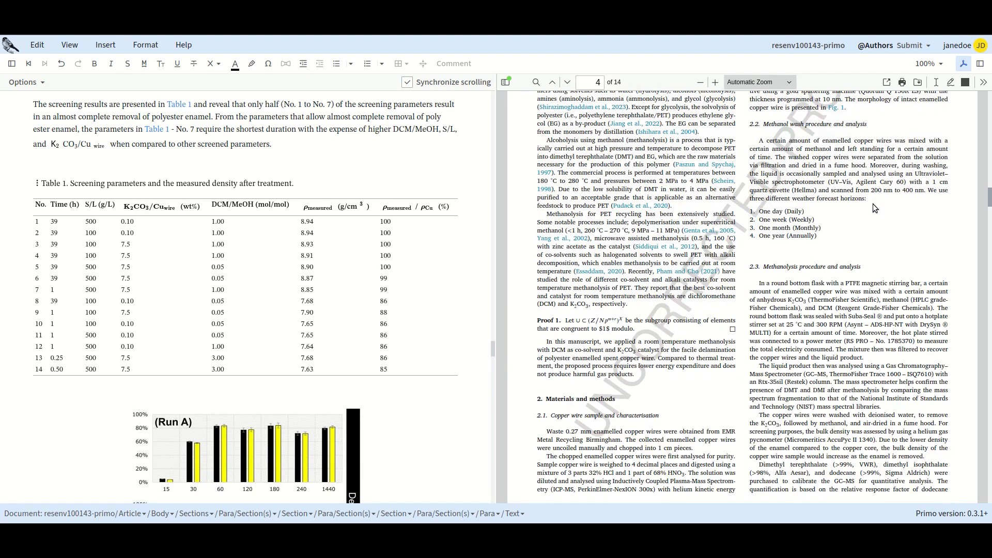
scroll(778, 327, up, 7)
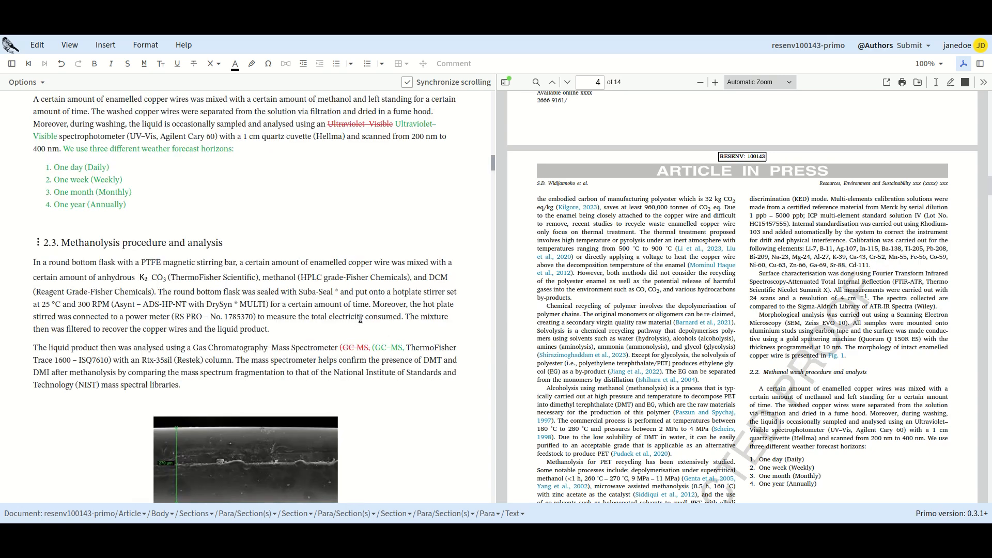
scroll(360, 319, up, 1)
scroll(361, 319, up, 10)
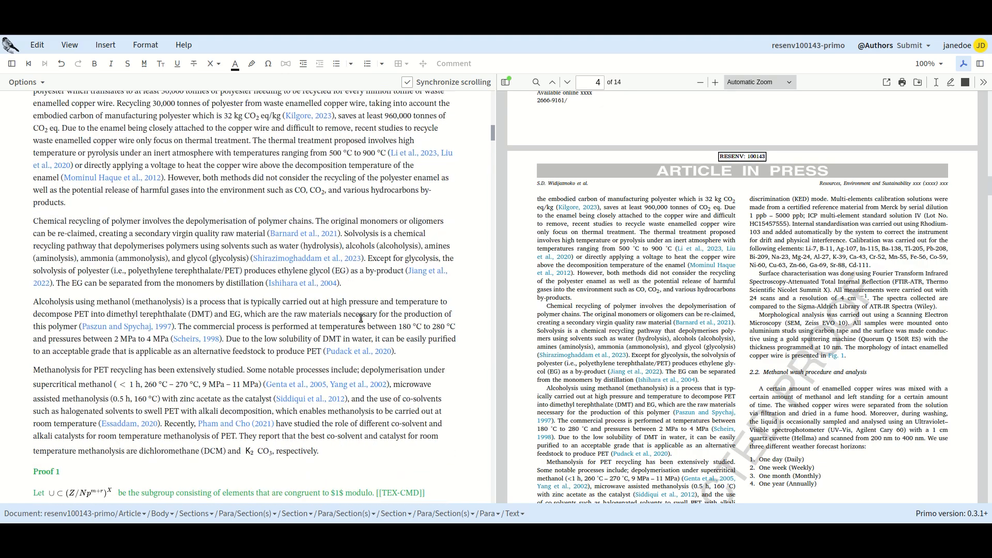
scroll(361, 319, down, 5)
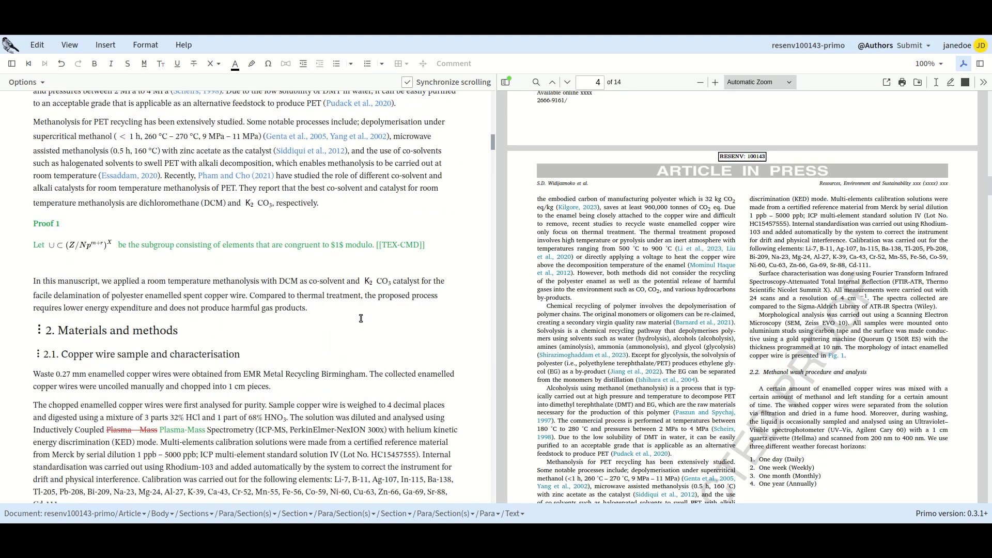
scroll(361, 319, down, 4)
Insert the TeX command \xlooseness (Adjust interword space) with the value 1 after "Cd-111." in section 2.1
click(61, 318)
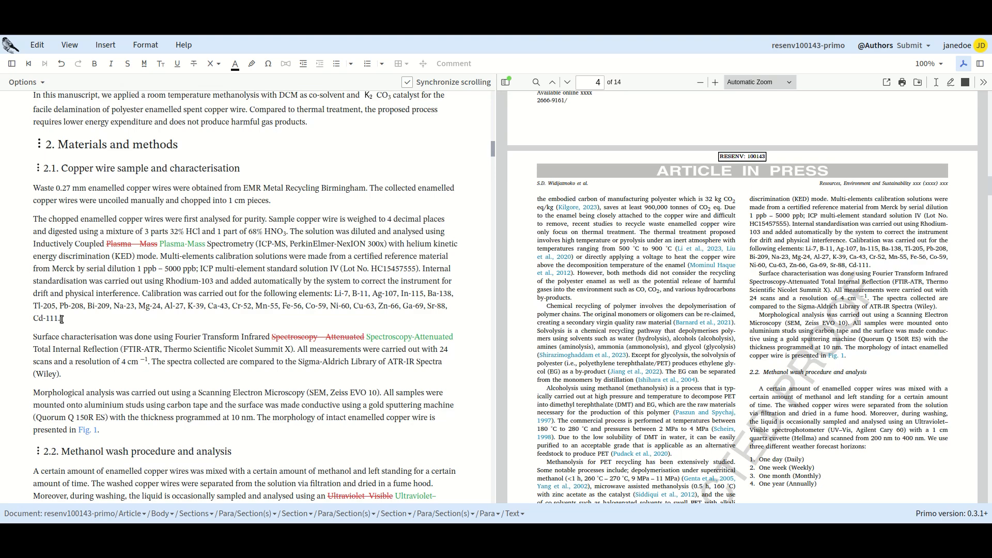
click(117, 46)
mouse_move(154, 254)
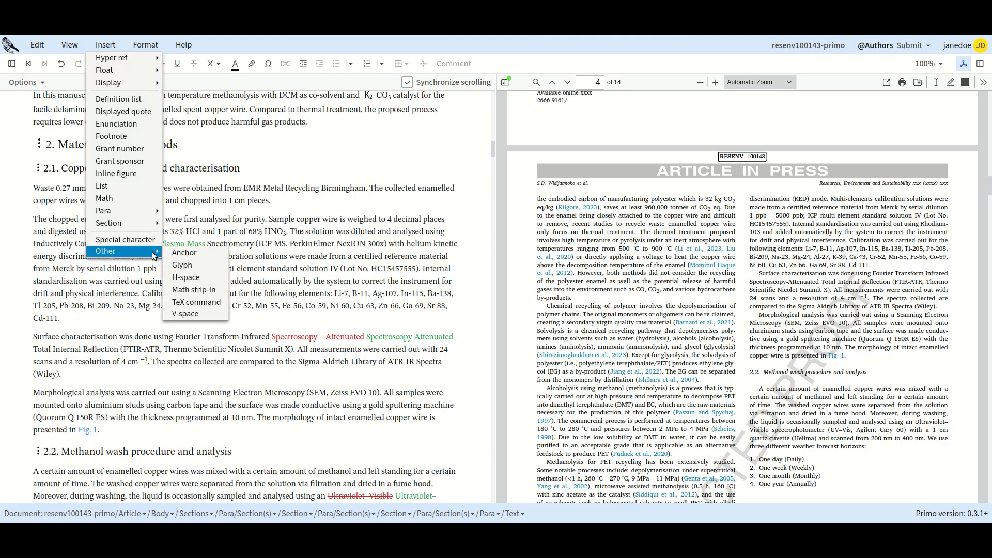
click(215, 303)
drag(240, 207, 449, 187)
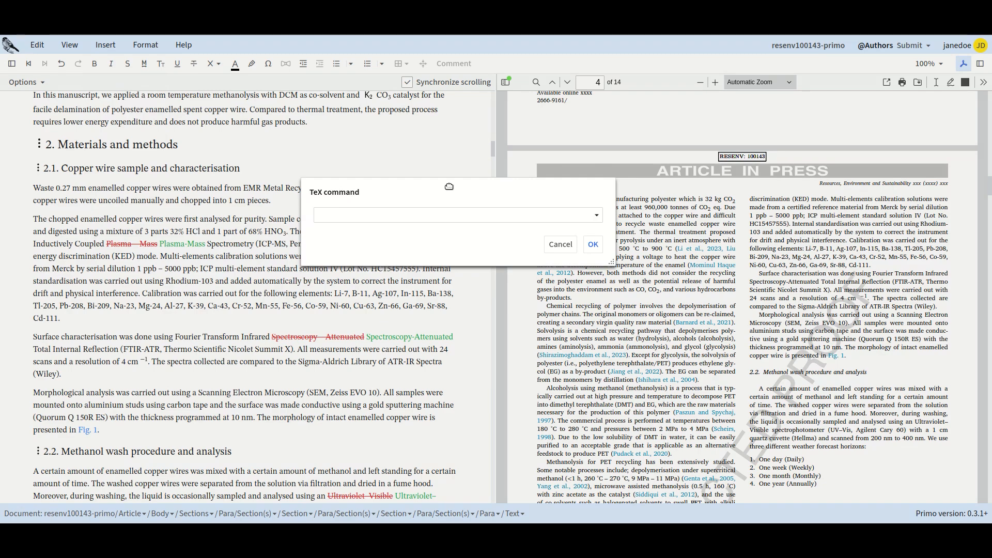
click(329, 216)
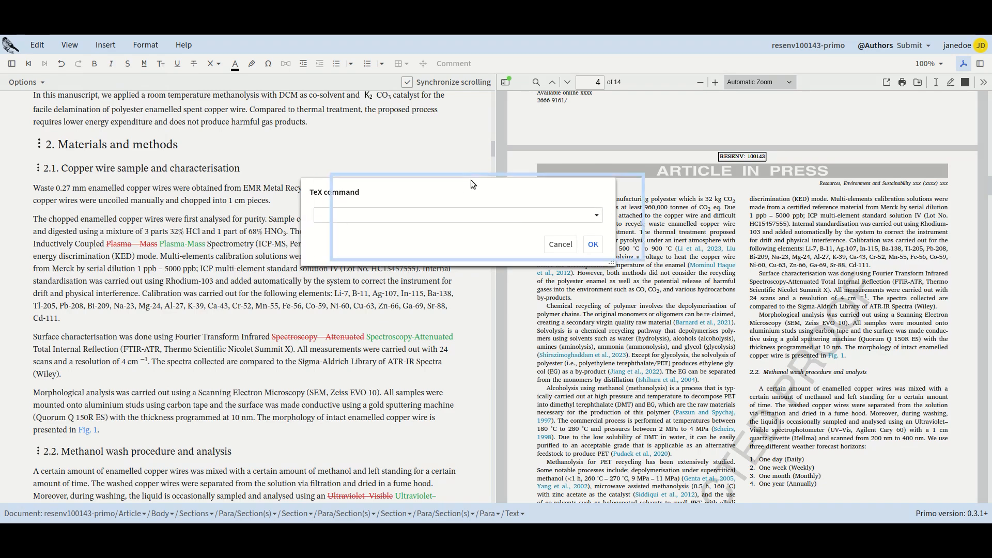
drag(463, 182, 509, 170)
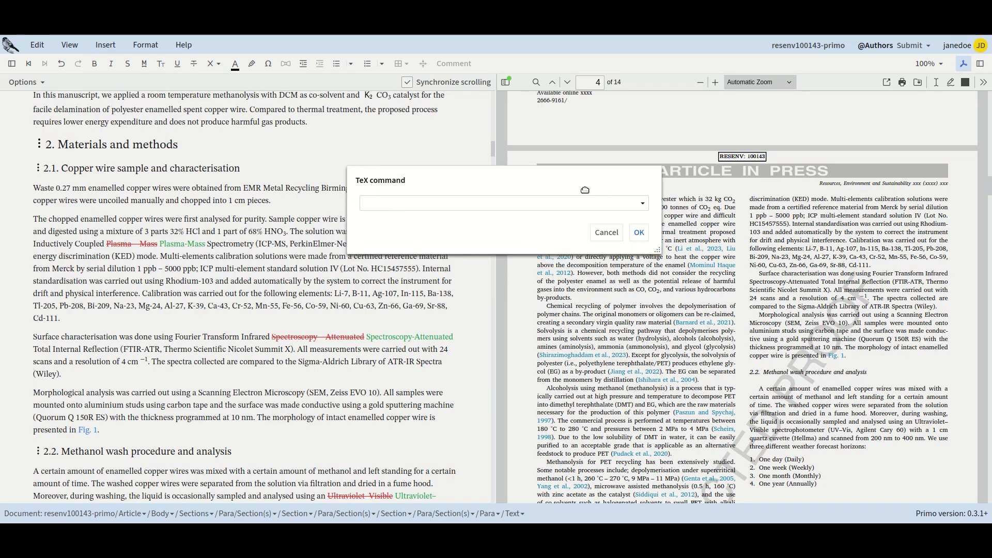
click(643, 204)
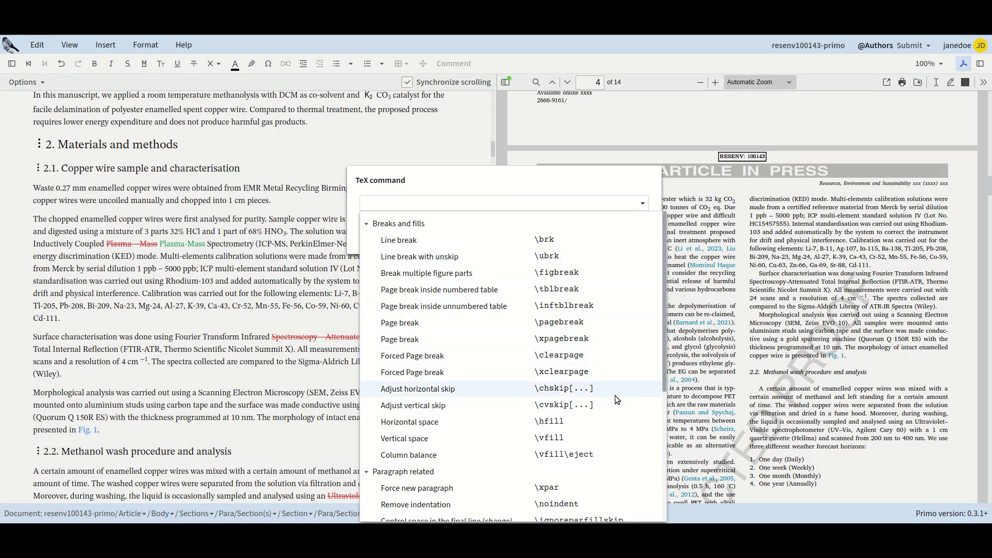
scroll(616, 394, down, 3)
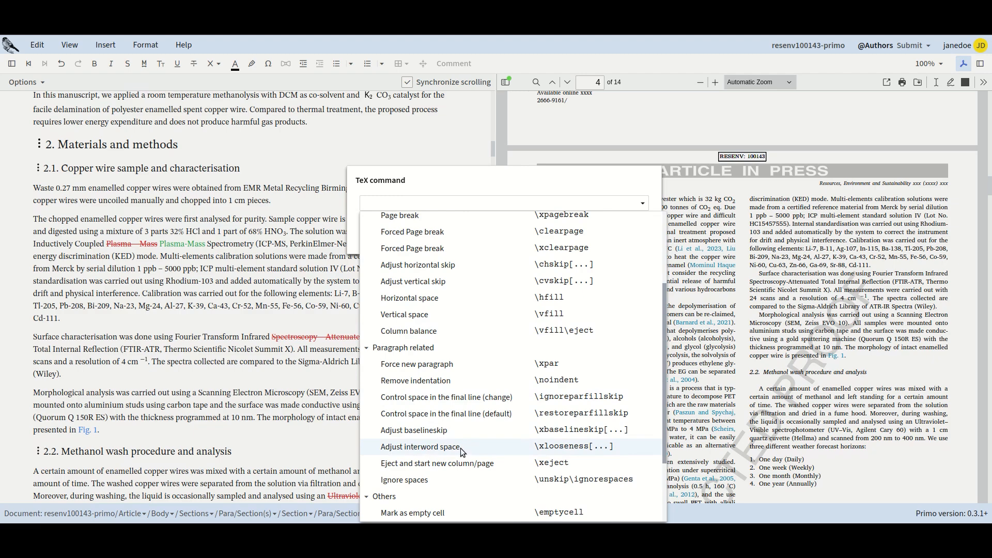
click(552, 446)
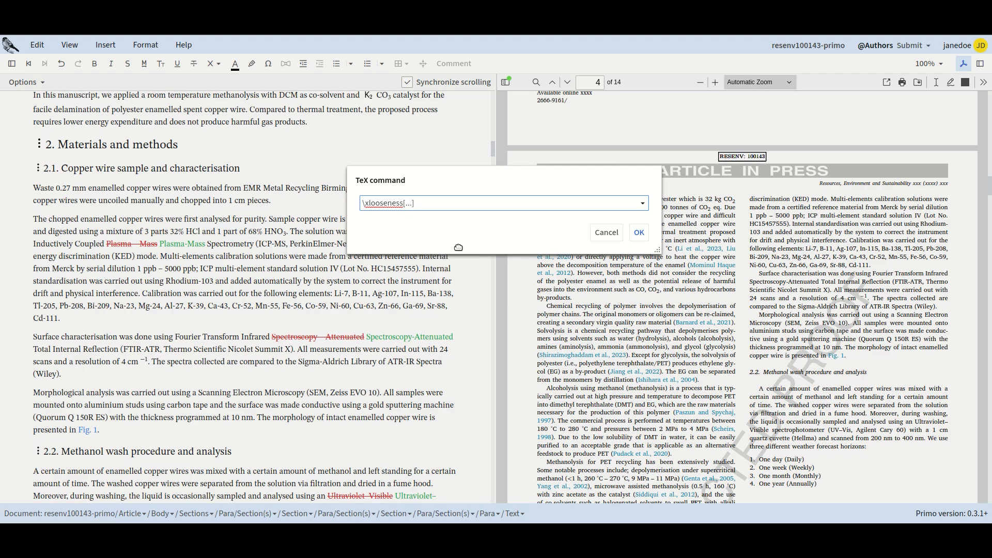
key(BackSpace)
key(BackSpace)
text(1)
click(639, 233)
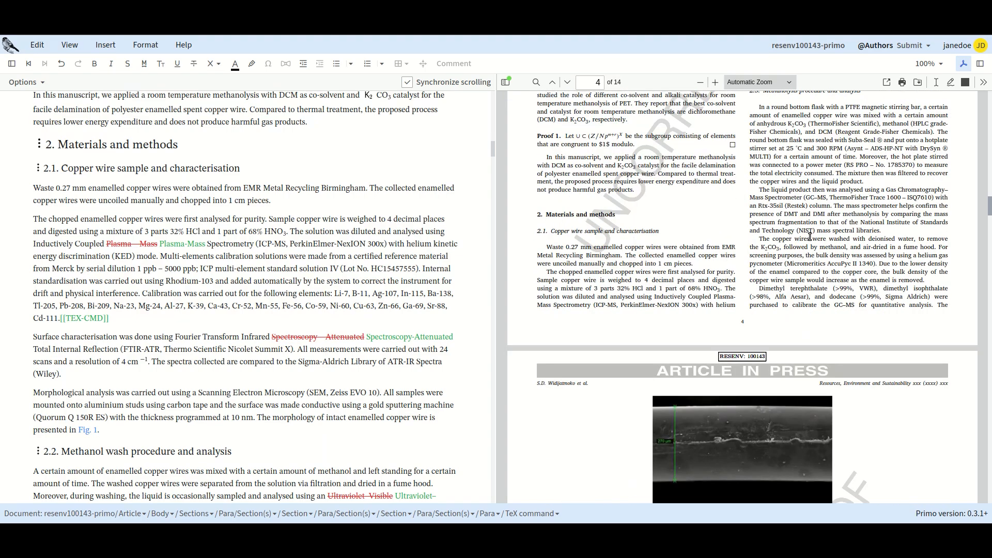
Add a TeX command after "measured by this technique." above Eq. (1) in the manuscript, choosing Adjust interword space (\xlooseness)
scroll(810, 236, down, 5)
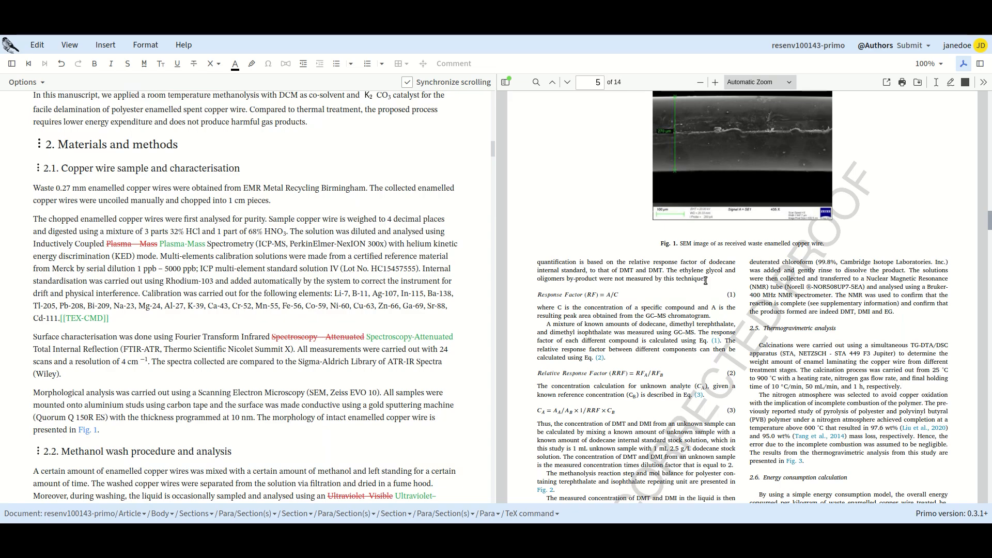
scroll(238, 382, down, 1)
scroll(238, 382, down, 6)
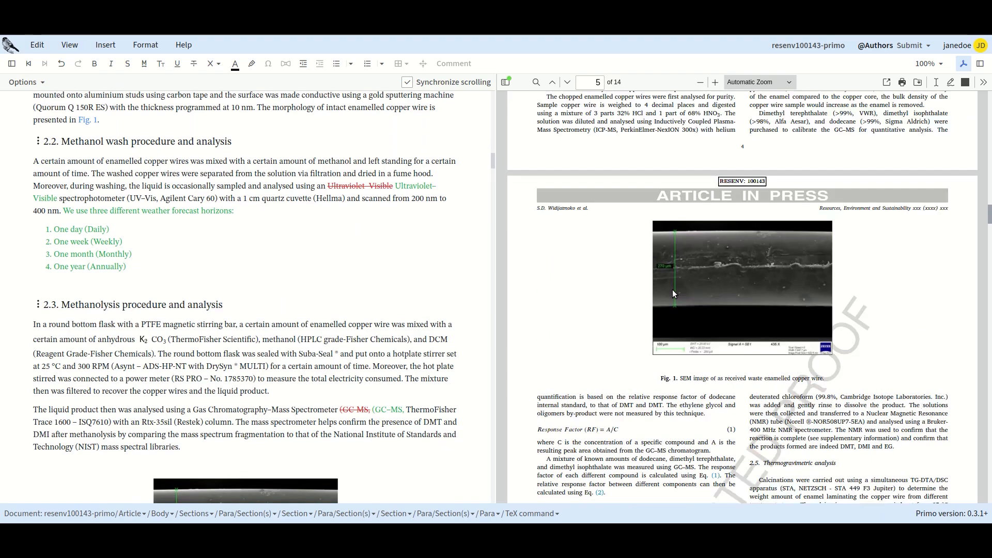
scroll(778, 271, down, 5)
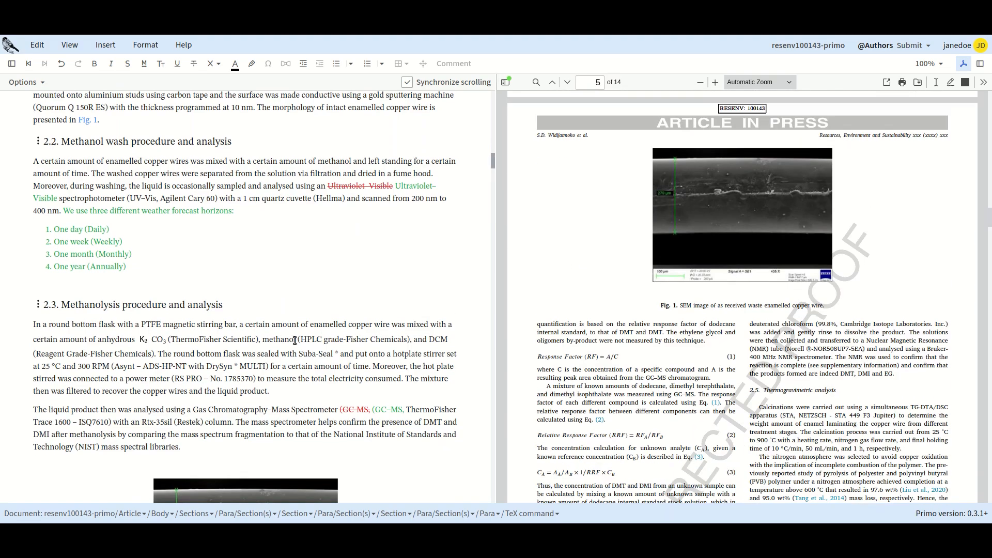
click(198, 405)
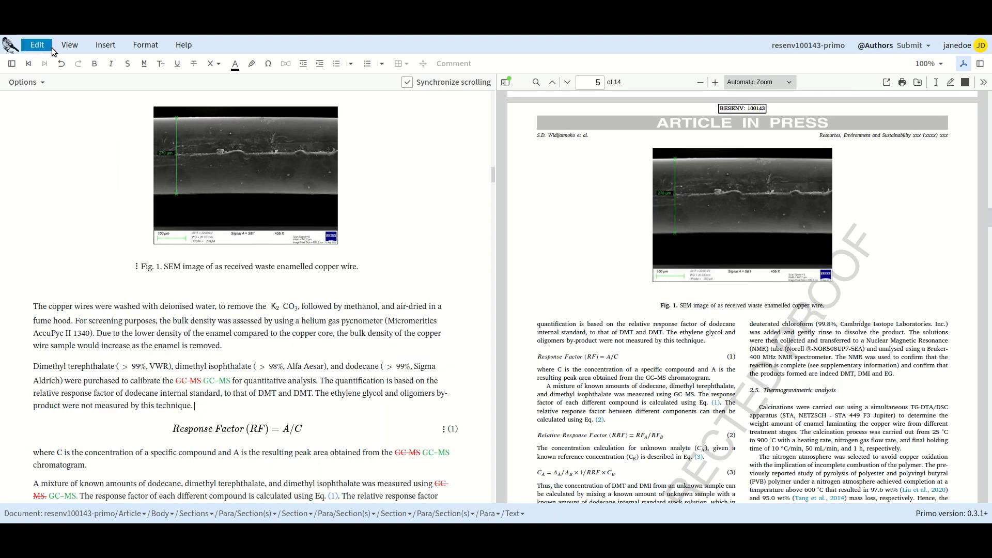
click(101, 46)
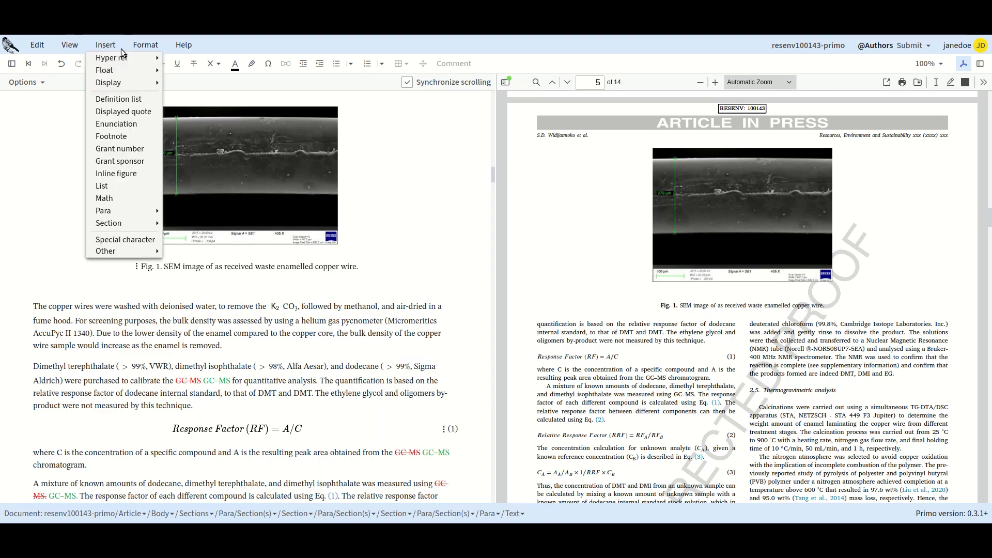
mouse_move(115, 253)
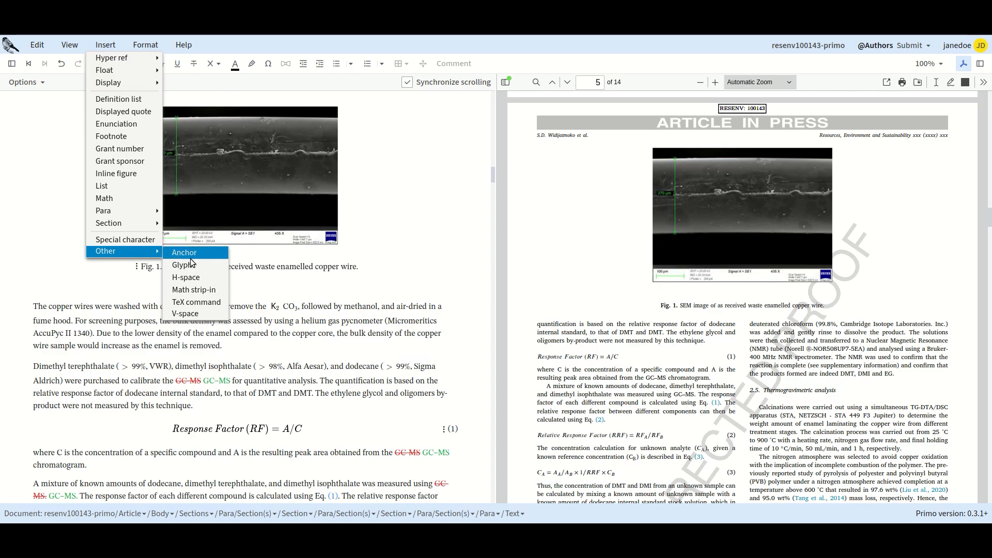
click(196, 302)
drag(207, 202, 450, 167)
click(612, 196)
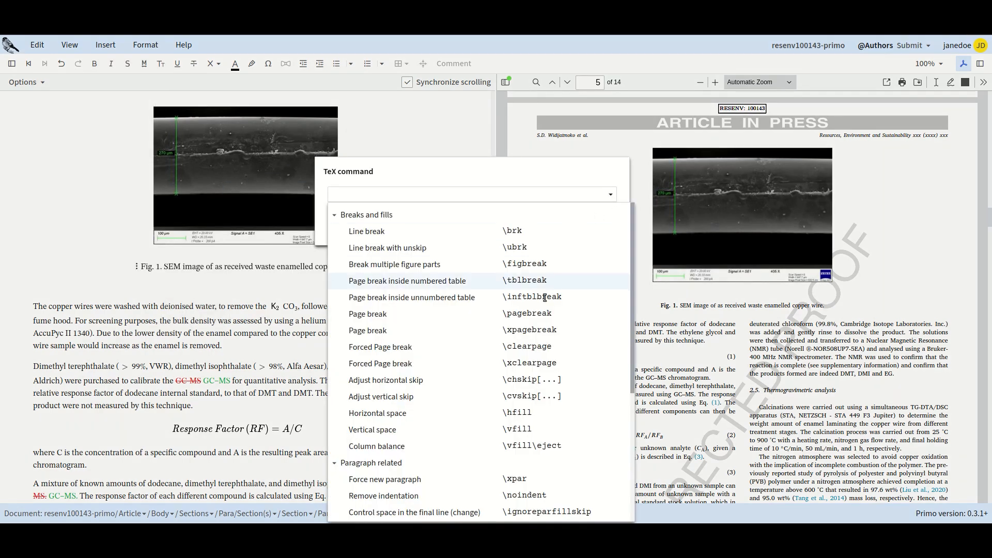
scroll(439, 382, down, 3)
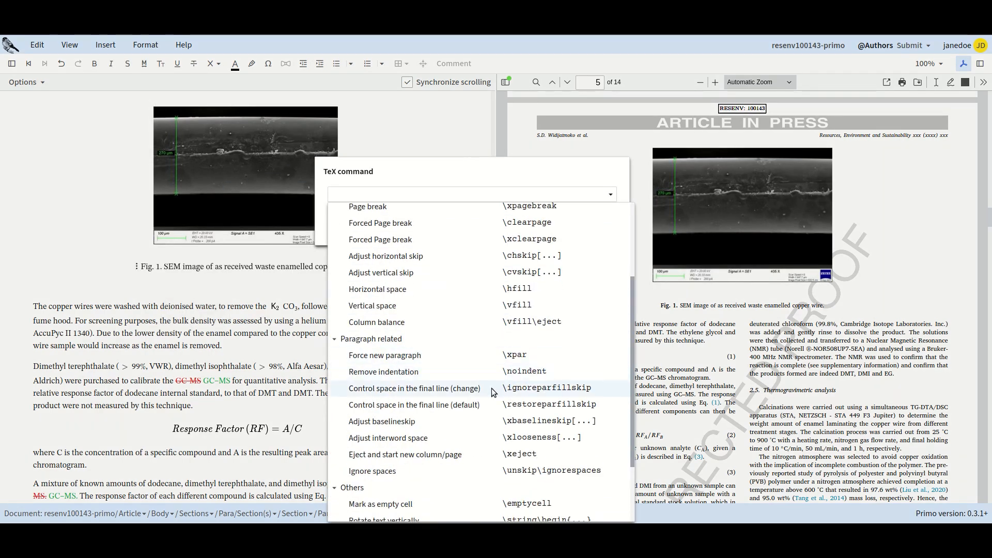
click(437, 440)
Set the value of the \xlooseness command to -1 and confirm its insertion
click(378, 194)
key(BackSpace)
key(BackSpace)
key(BackSpace)
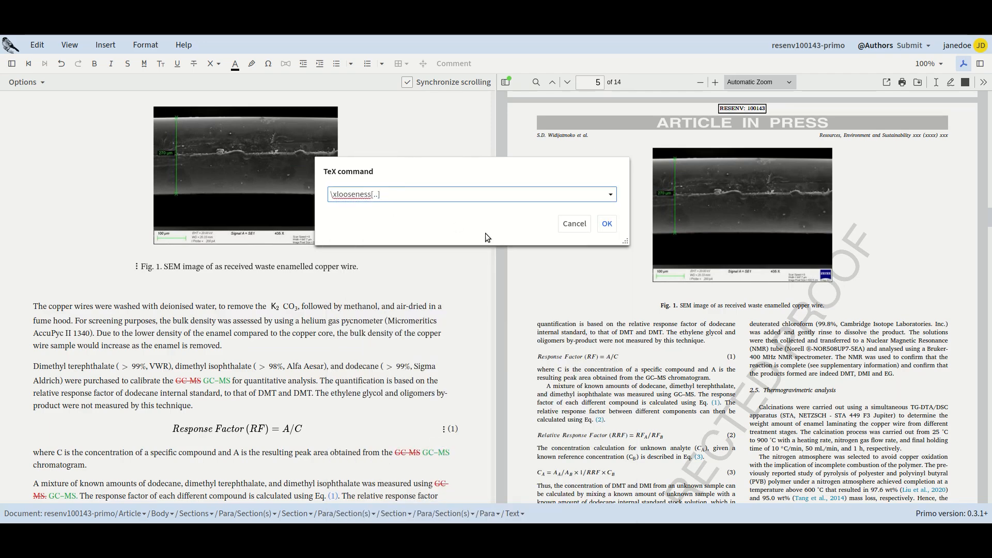
text(-1)
click(608, 223)
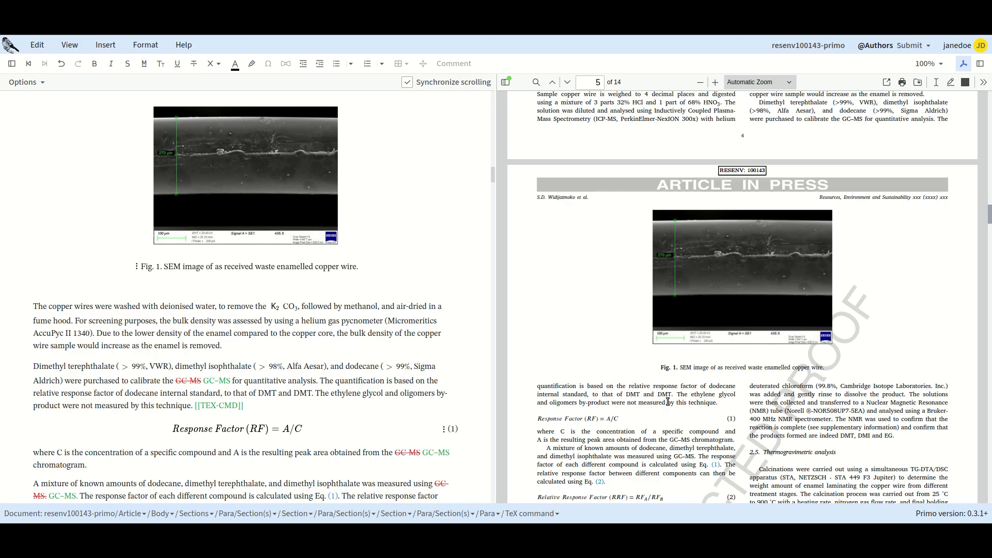
Check the line spacing of the paragraph above Eq. (1) and the surrounding text on page 5 of the PDF proof
scroll(670, 404, up, 3)
scroll(663, 424, down, 4)
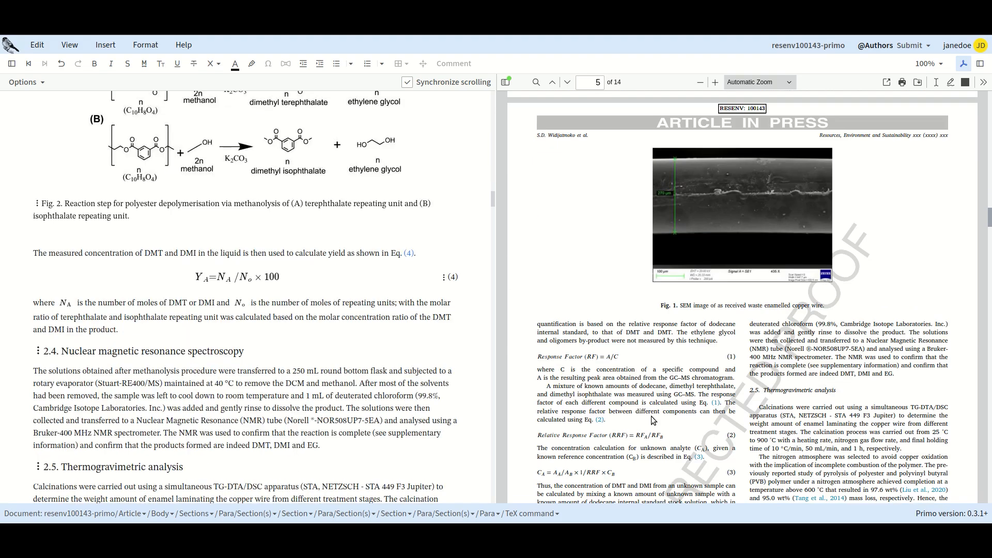
scroll(653, 418, up, 2)
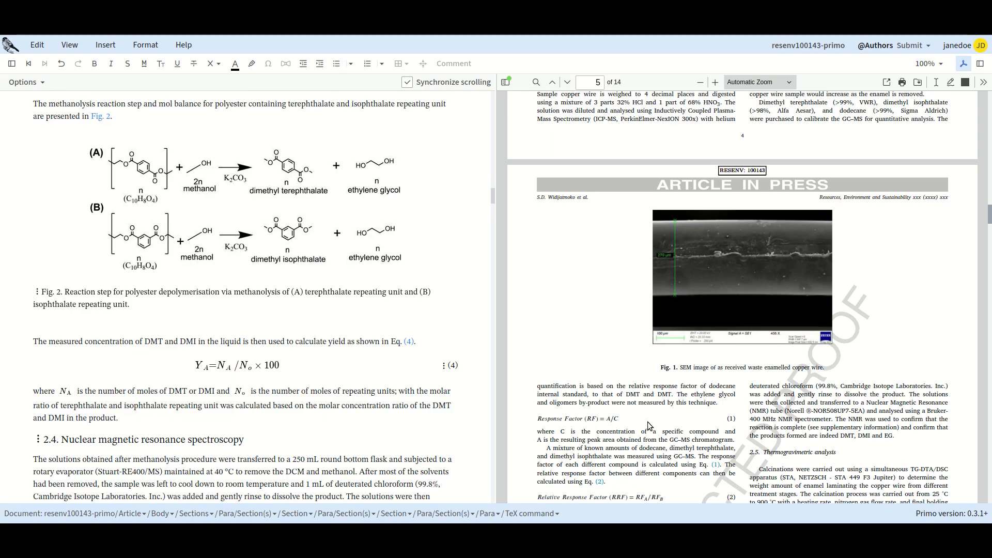
scroll(649, 424, down, 5)
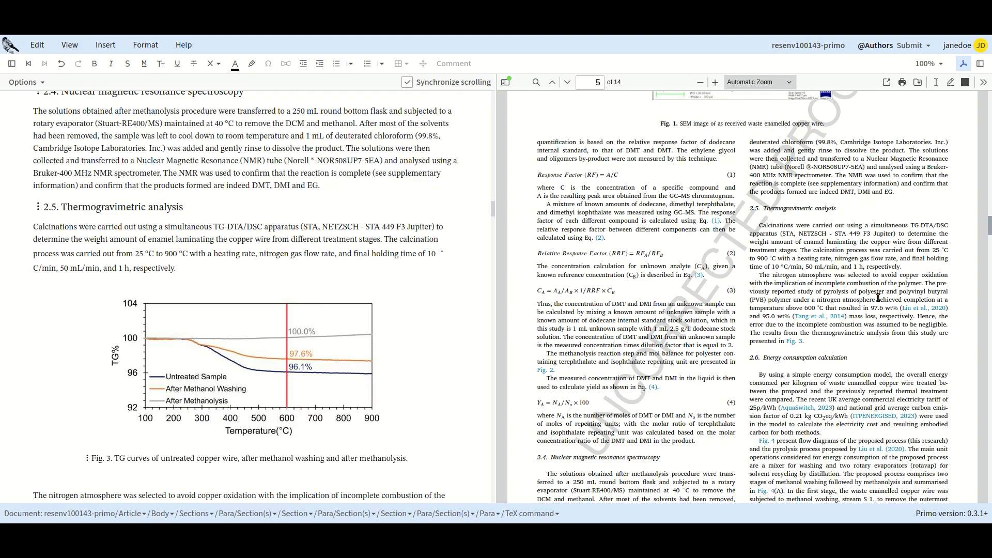
Go to page 9 of the PDF proof and find its paragraph ending in "recovery process." in the manuscript
click(599, 86)
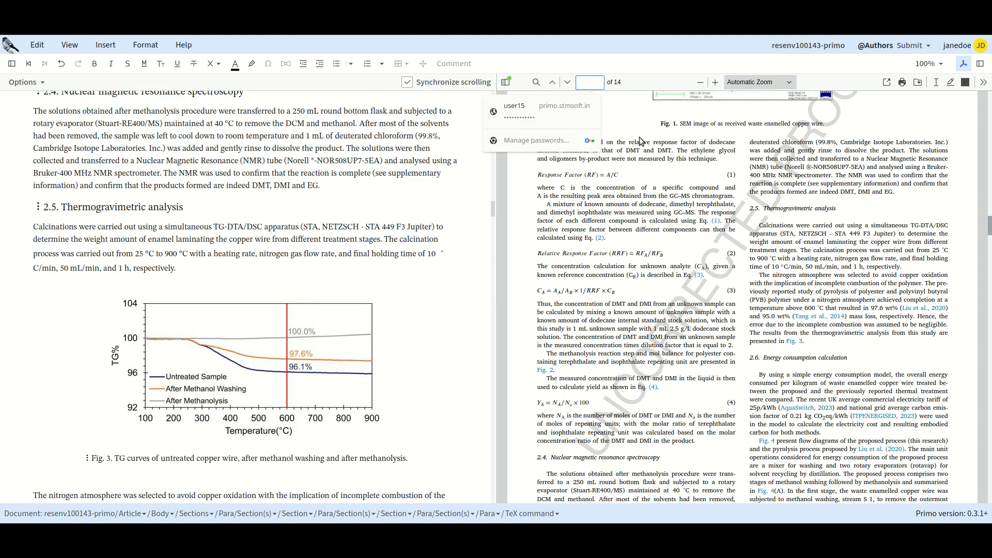
text(9)
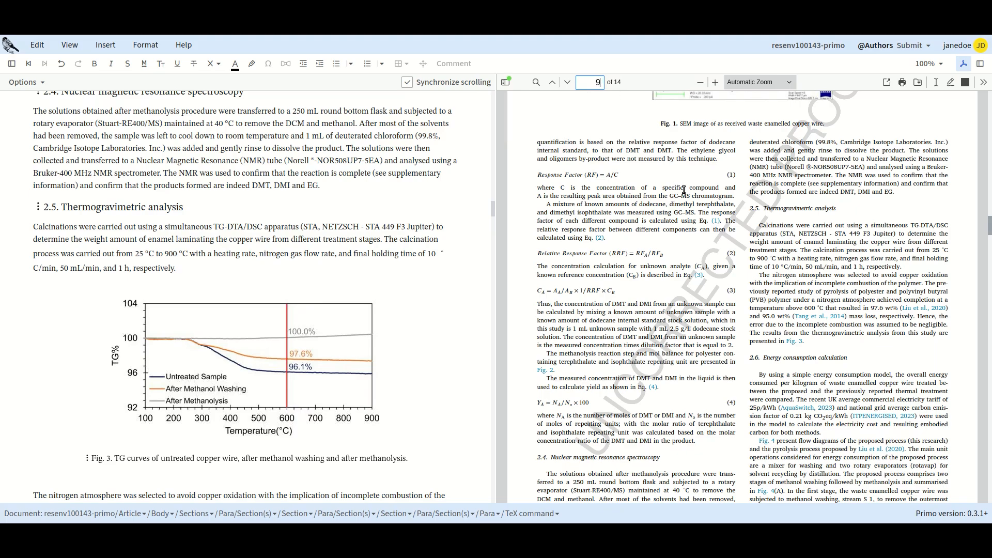
key(Return)
scroll(683, 189, down, 2)
scroll(685, 190, down, 8)
scroll(718, 207, up, 3)
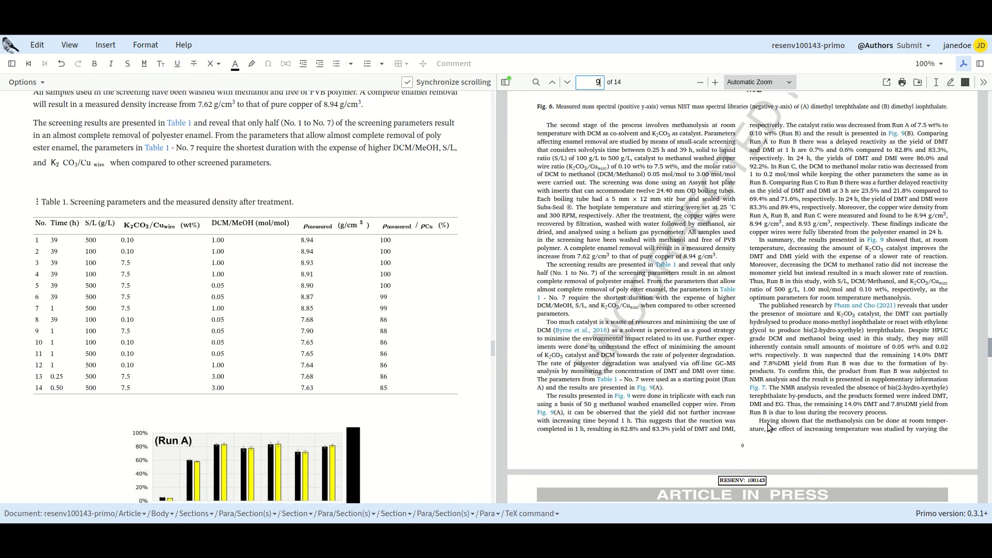
click(897, 412)
scroll(431, 338, up, 3)
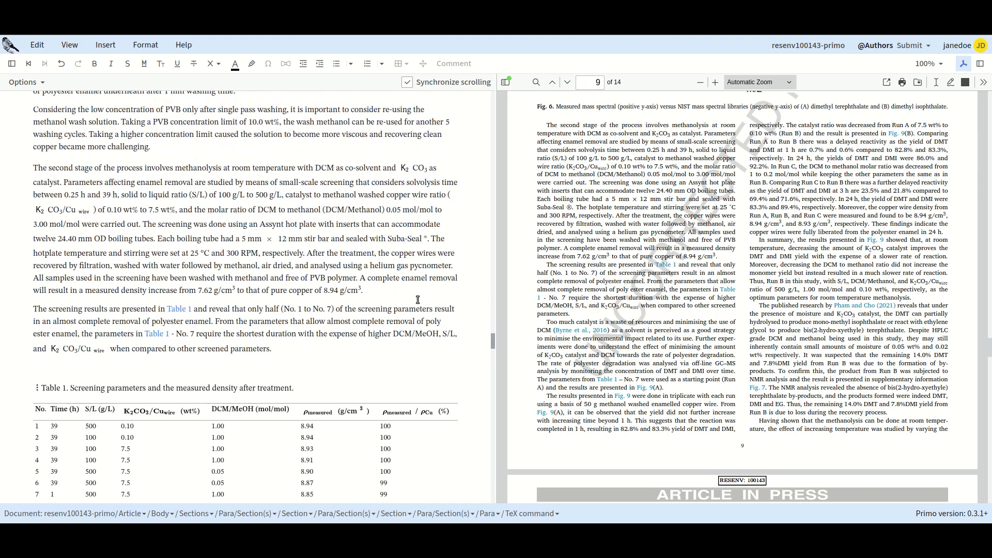
scroll(417, 299, down, 12)
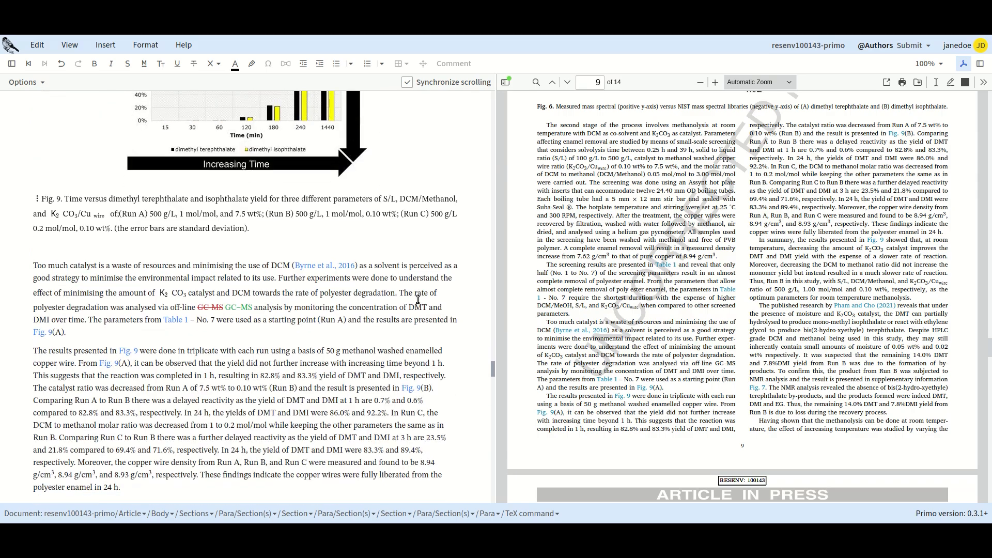
scroll(418, 299, down, 6)
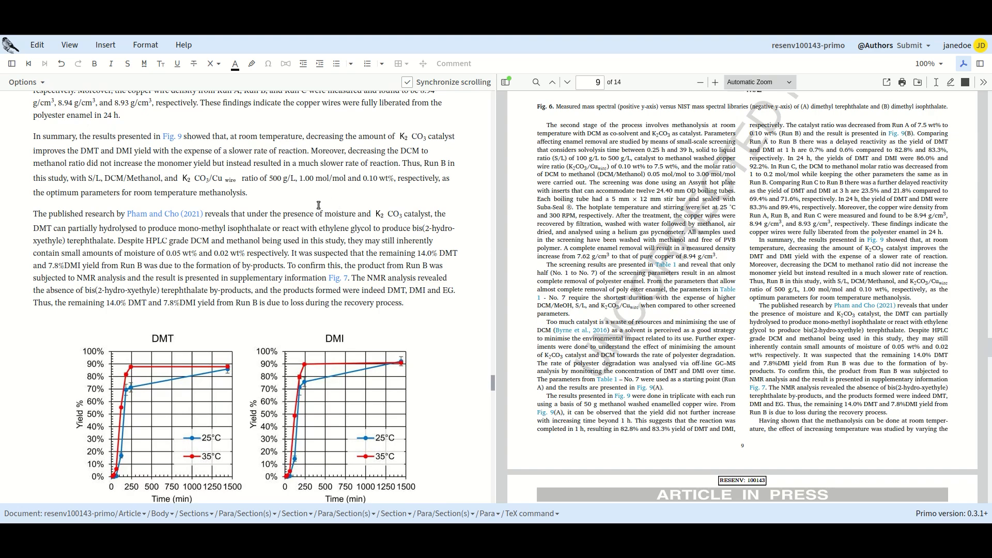
Insert the TeX command \xeject (Eject and start new column/page) after "recovery process." in the manuscript
click(406, 303)
click(104, 46)
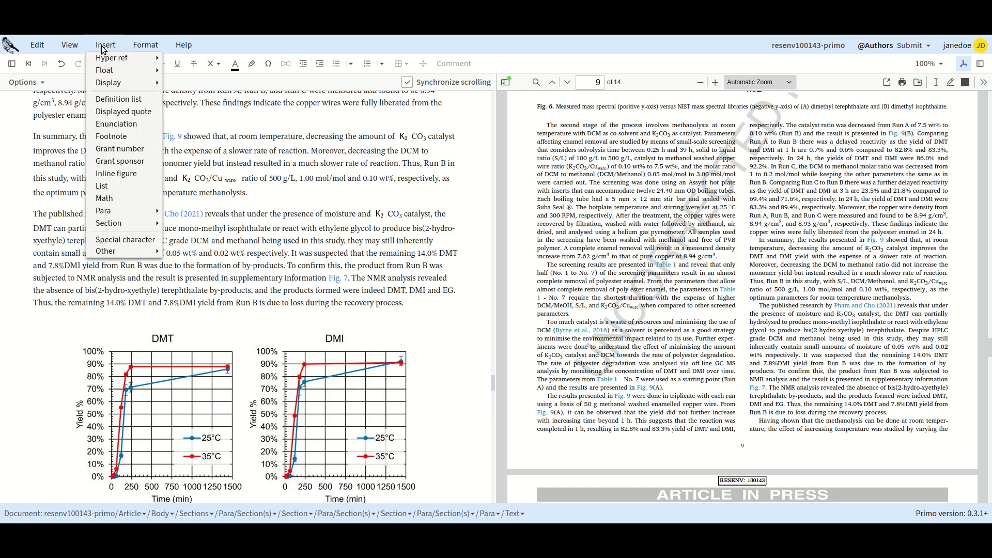
mouse_move(141, 253)
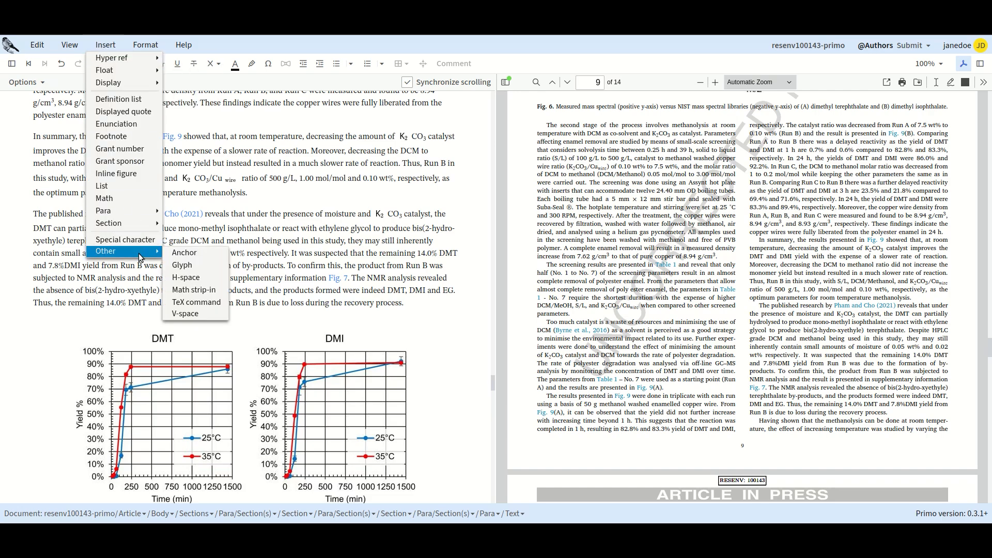
click(226, 307)
drag(235, 214, 475, 182)
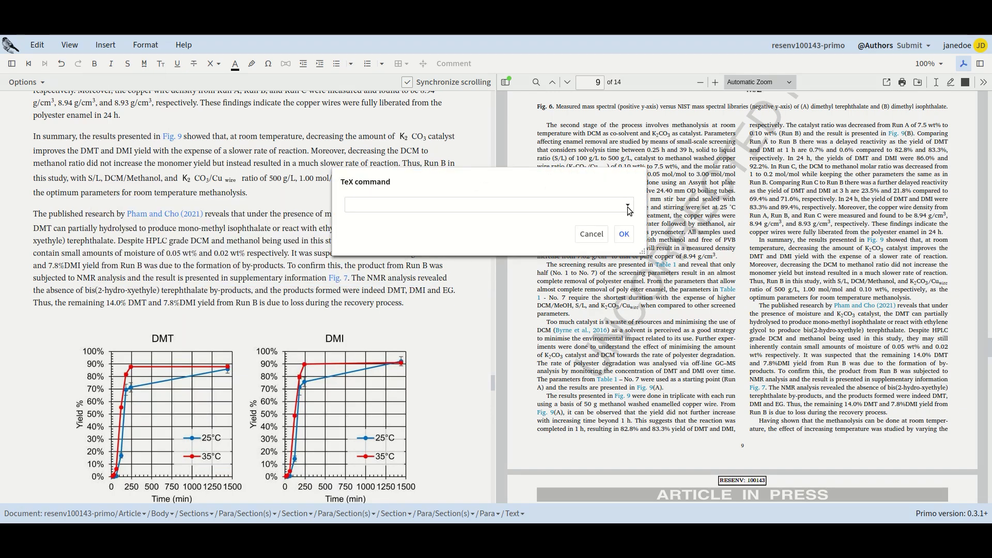
click(628, 207)
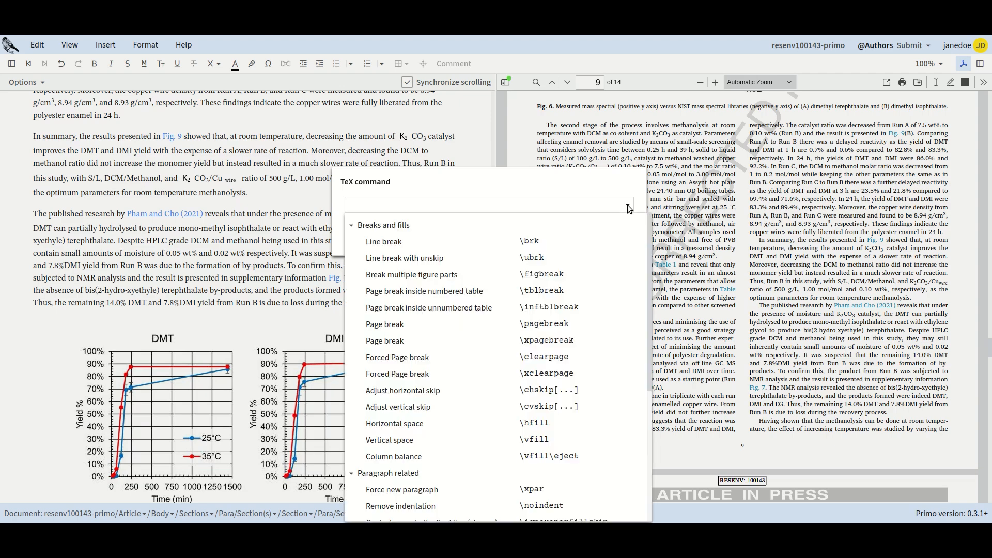
scroll(598, 268, down, 4)
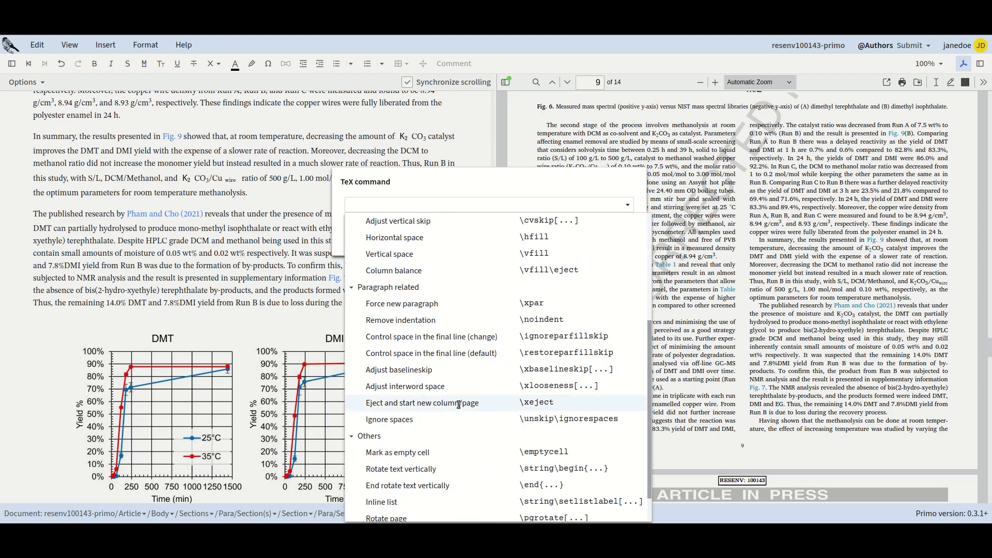
click(557, 402)
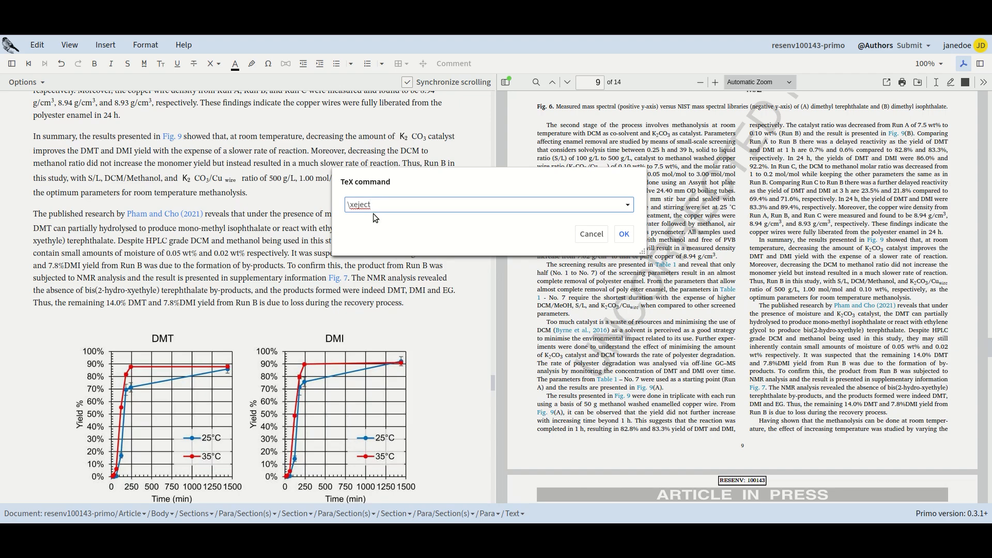
click(624, 234)
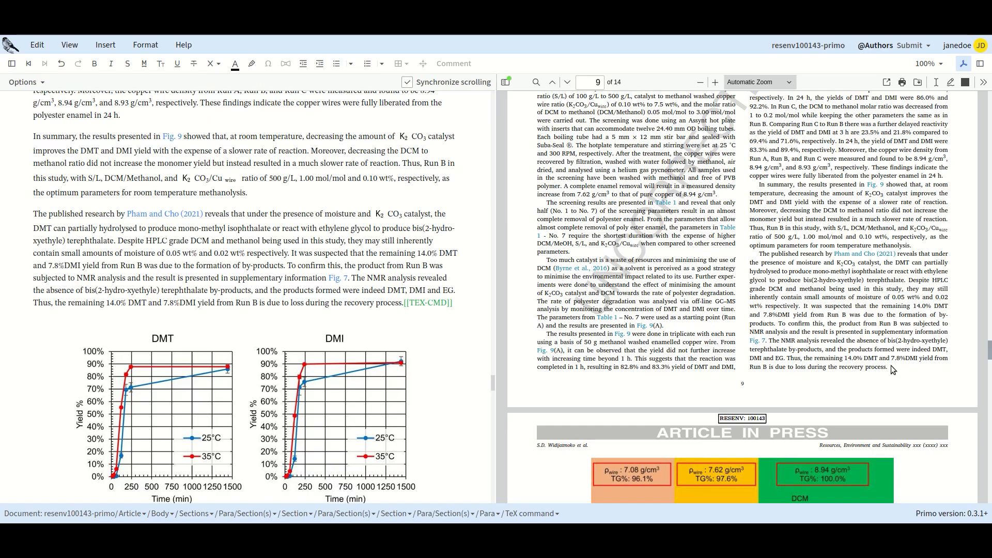
Check the page break after "recovery process." across pages 9 and 10 of the PDF proof
scroll(888, 368, down, 4)
scroll(879, 367, down, 8)
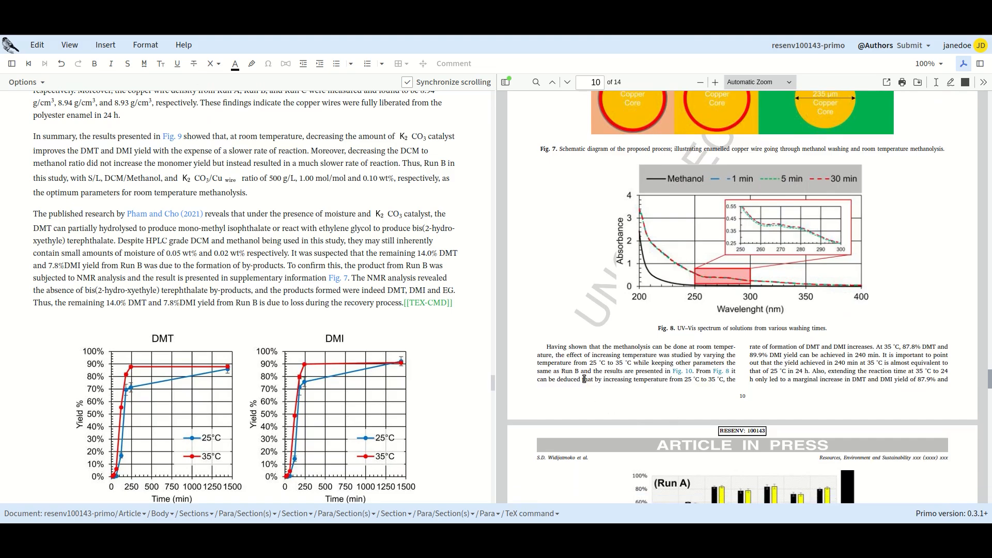
scroll(598, 373, up, 4)
scroll(599, 373, up, 8)
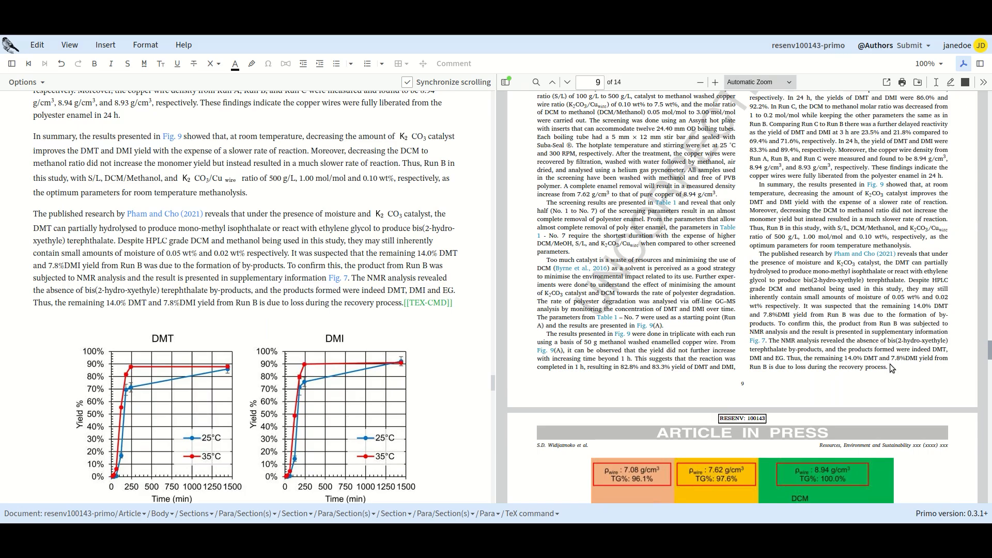
Look through the PDF proof from page 9 to page 13, examining the column endings, and return to the Conclusion on page 12
scroll(894, 368, down, 16)
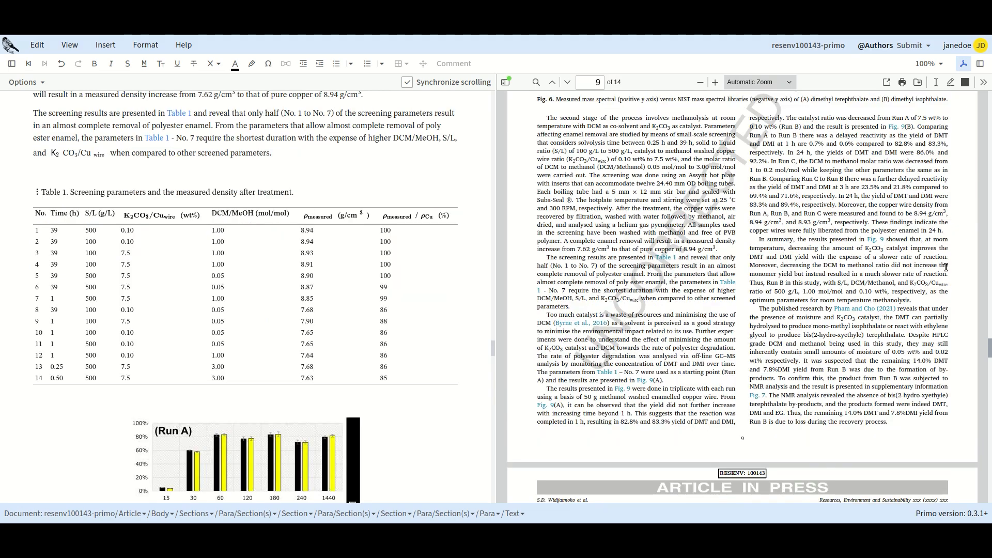
scroll(945, 267, down, 20)
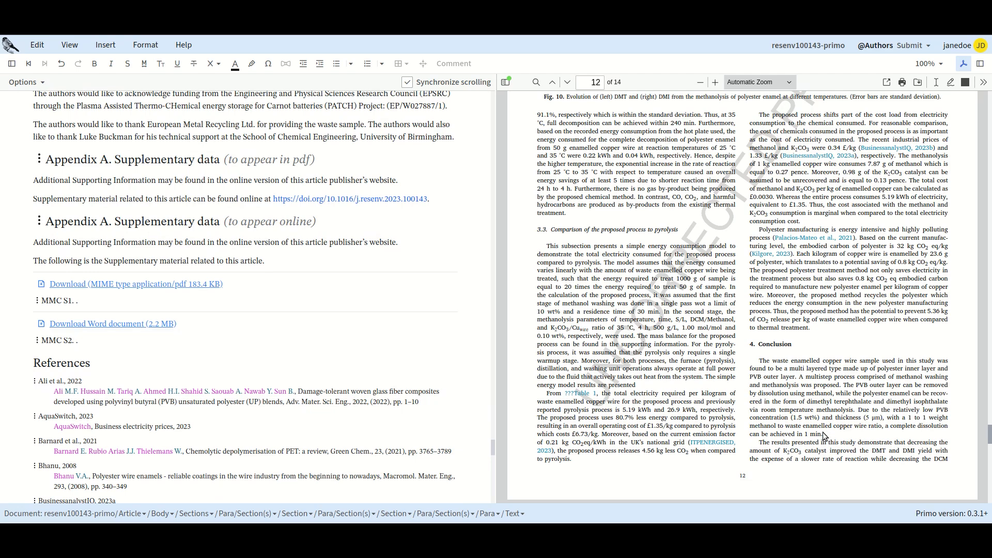
scroll(824, 436, down, 10)
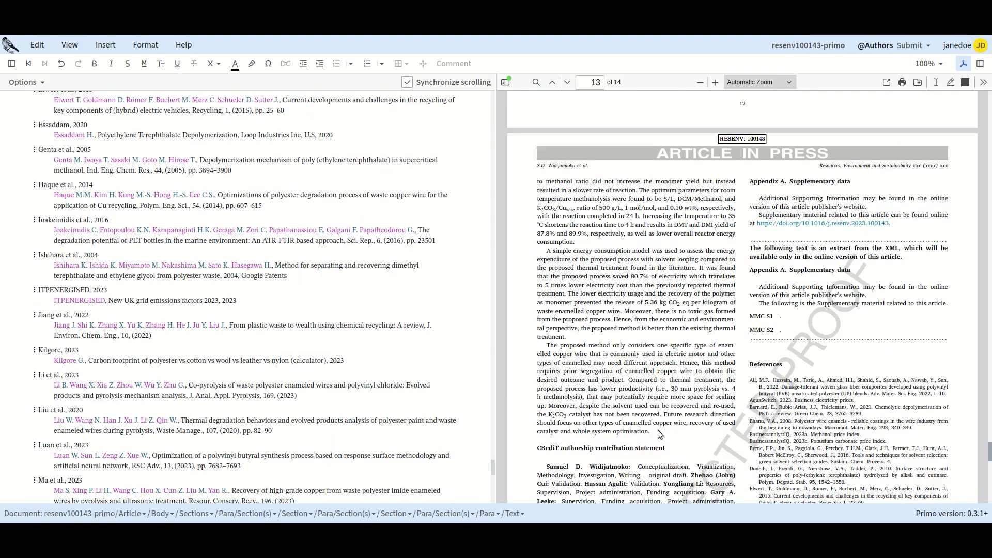
scroll(656, 427, down, 3)
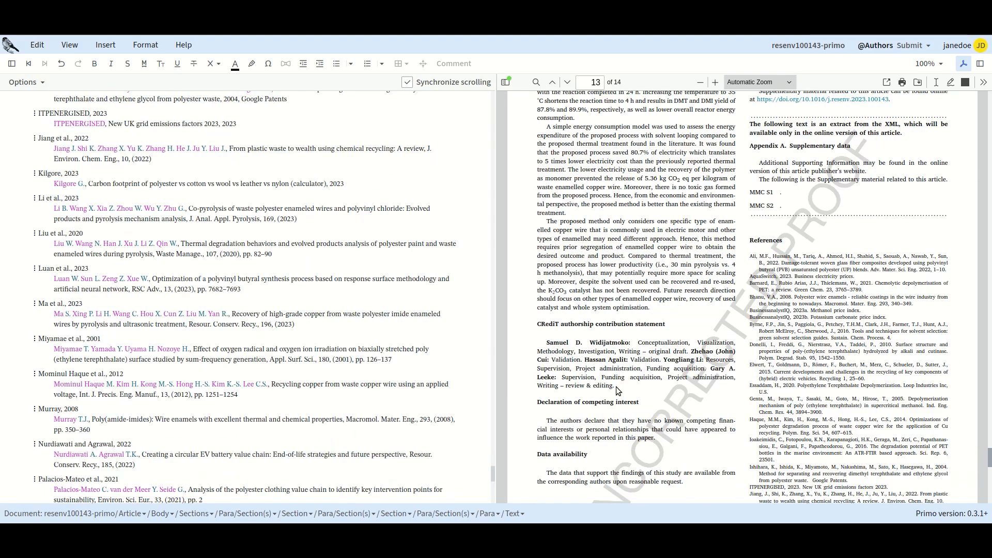
scroll(668, 450, down, 2)
scroll(683, 421, down, 3)
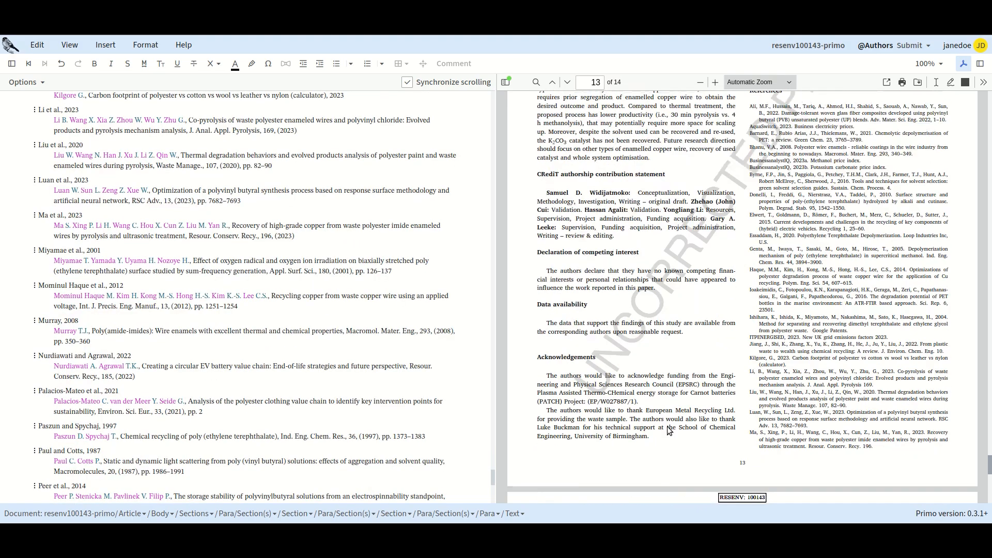
scroll(698, 378, up, 10)
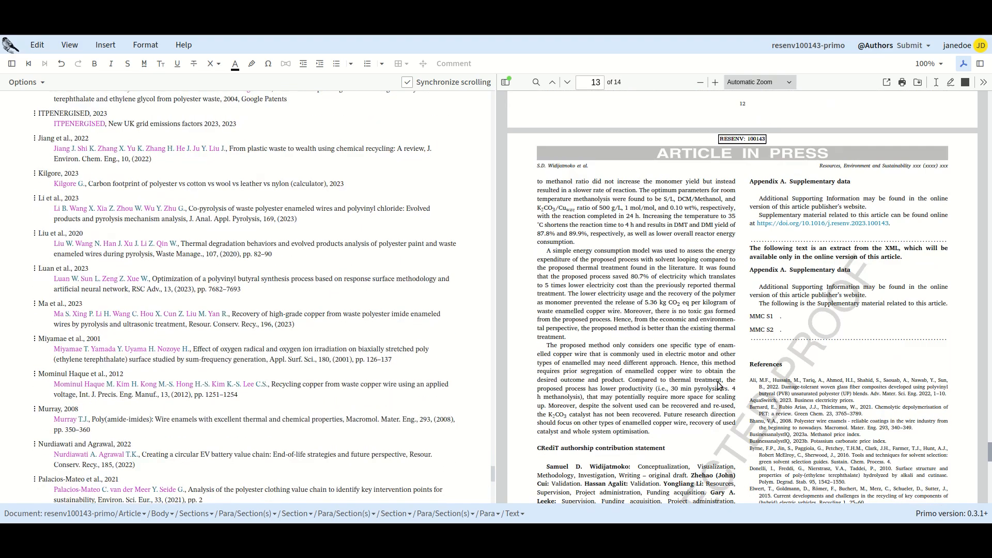
scroll(746, 355, up, 4)
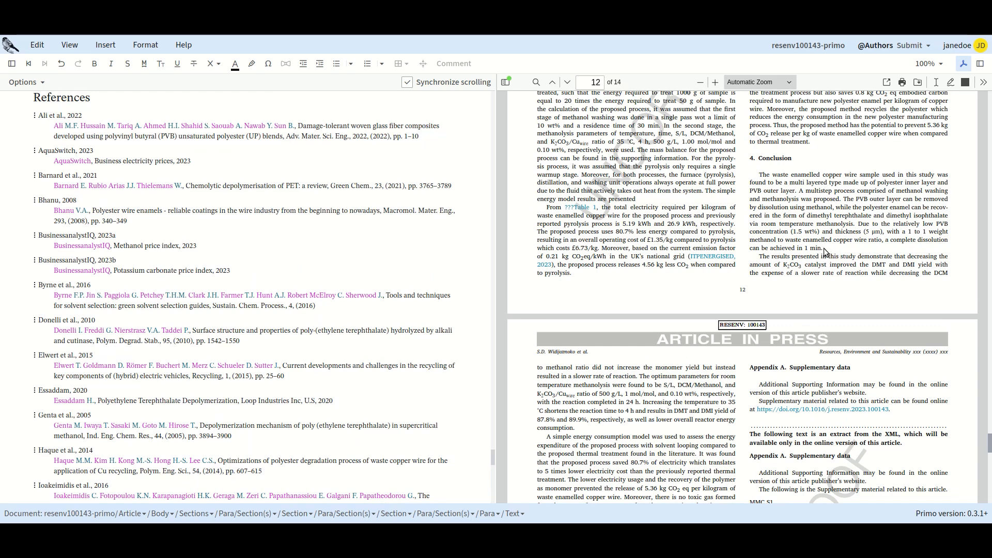
Insert the TeX command \ignoreparfillskip after "a complete dissolution can be achieved in 1 min." in the manuscript's Conclusion
scroll(181, 295, up, 10)
scroll(182, 299, up, 10)
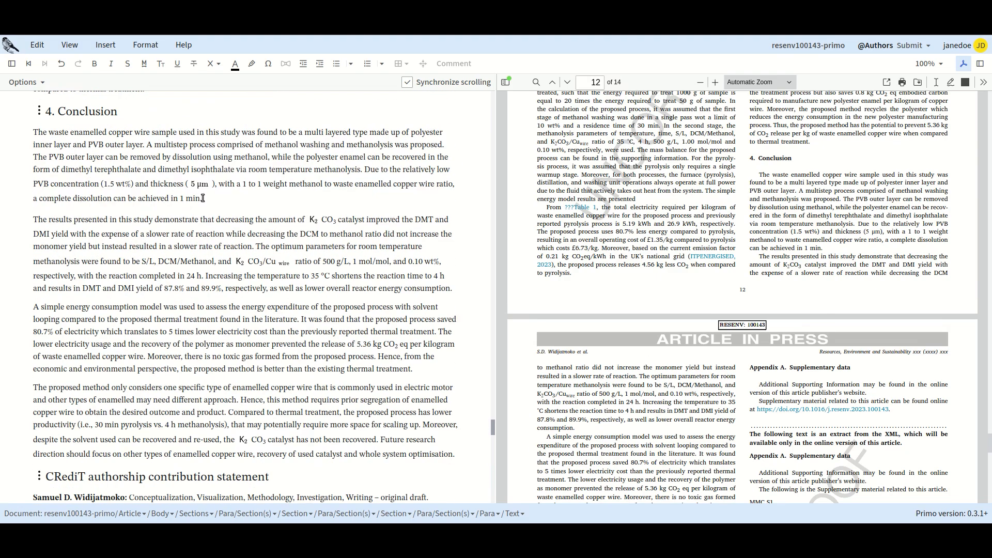
click(205, 199)
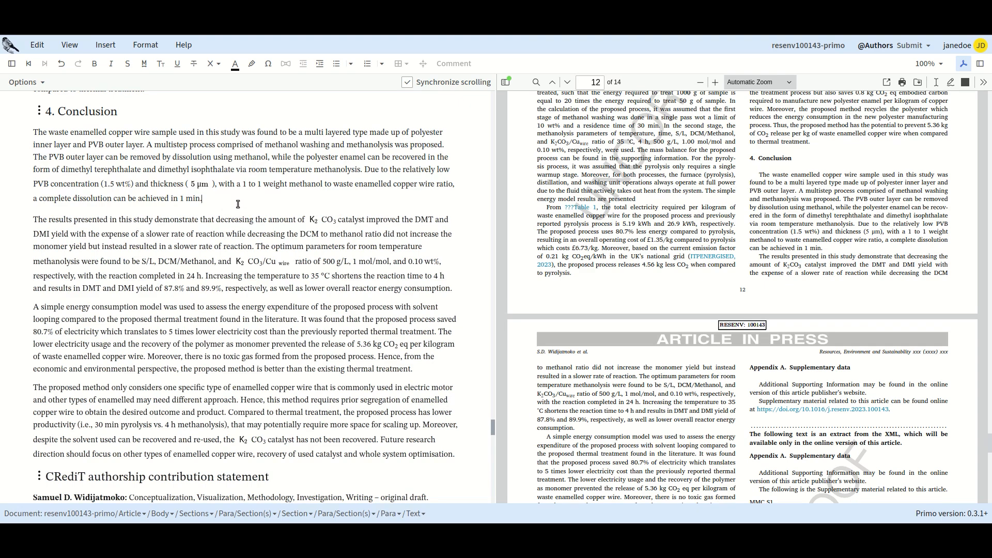
click(104, 48)
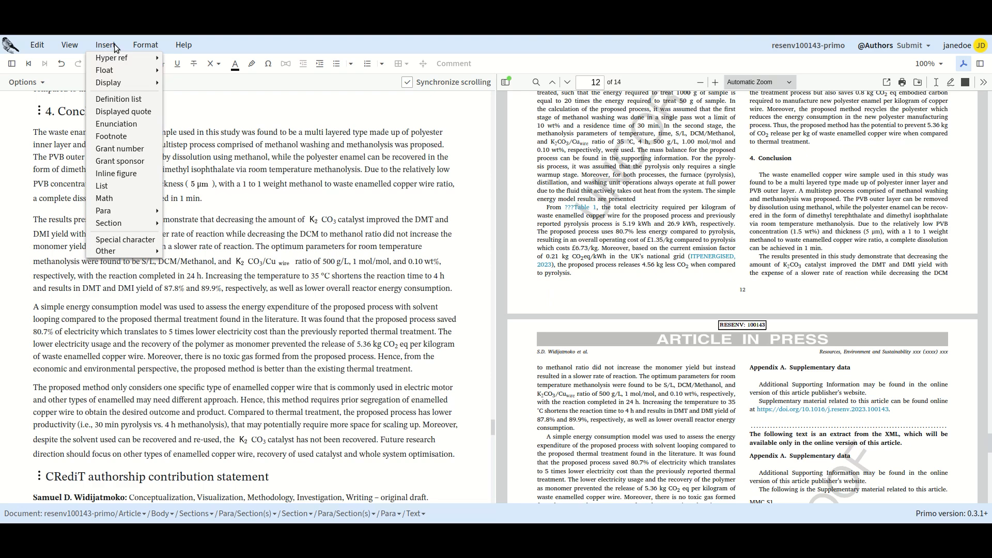
mouse_move(134, 252)
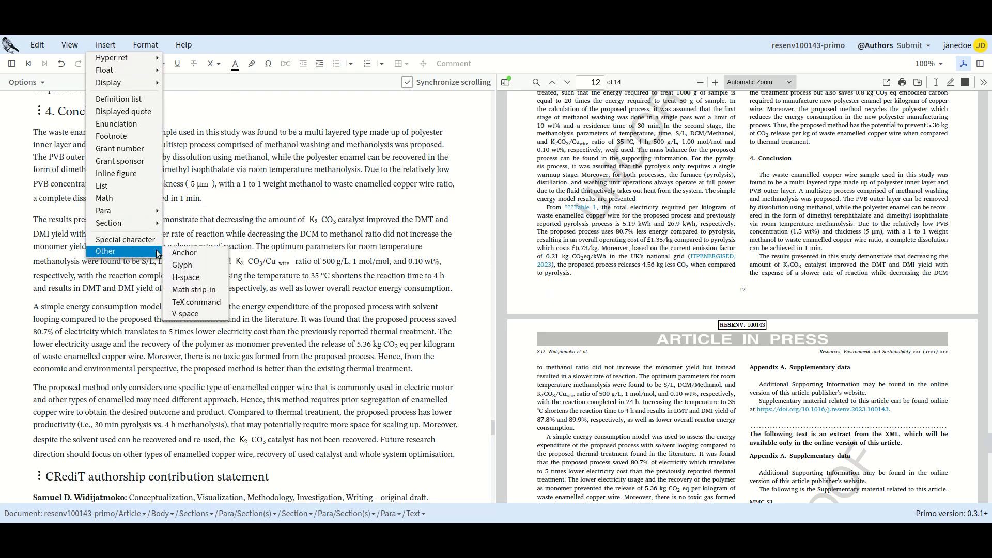
click(225, 305)
drag(236, 209, 455, 160)
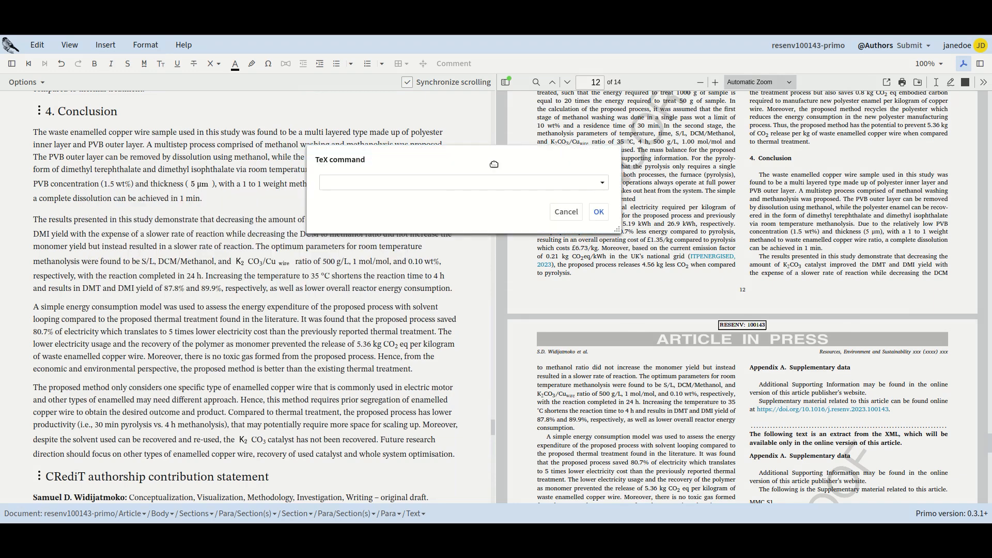
click(604, 187)
scroll(589, 220, down, 3)
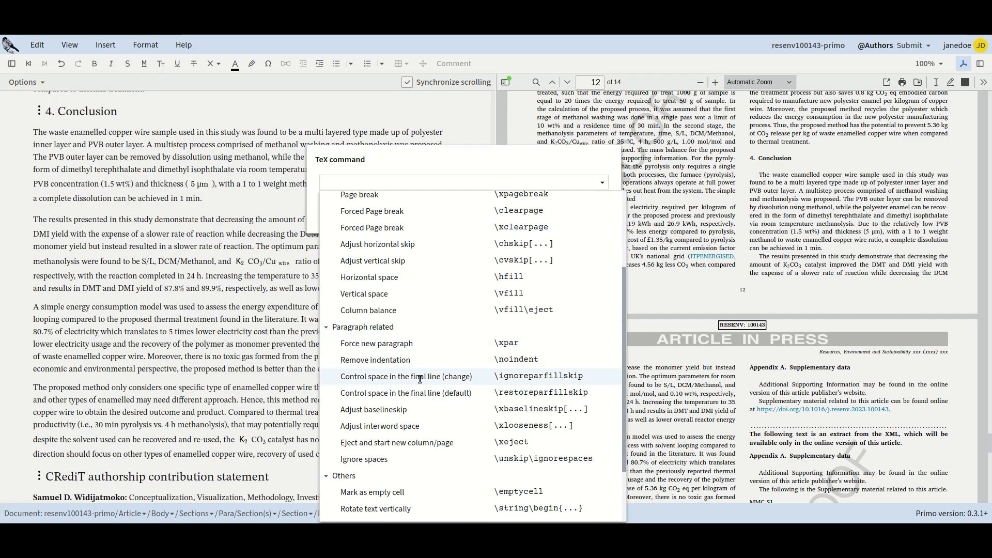
click(481, 377)
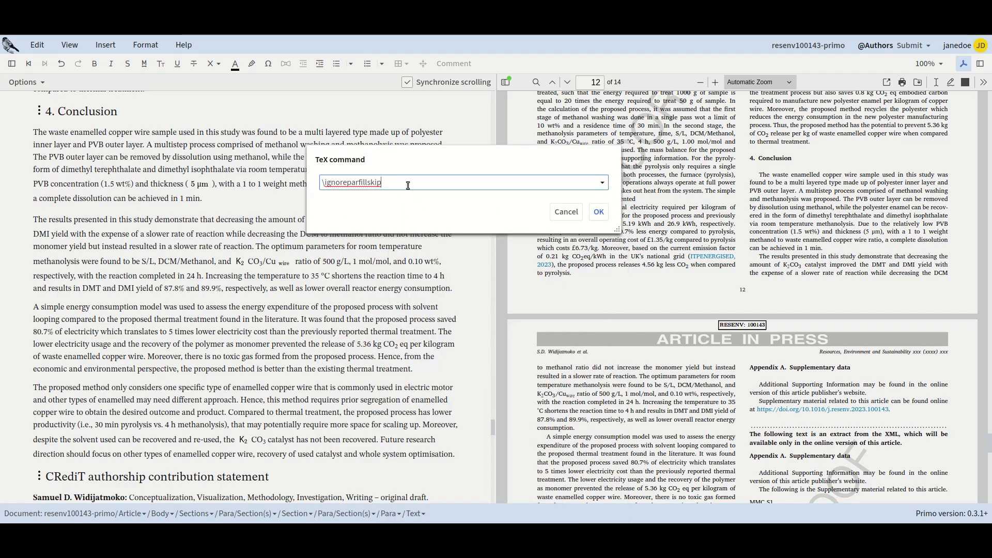
click(598, 212)
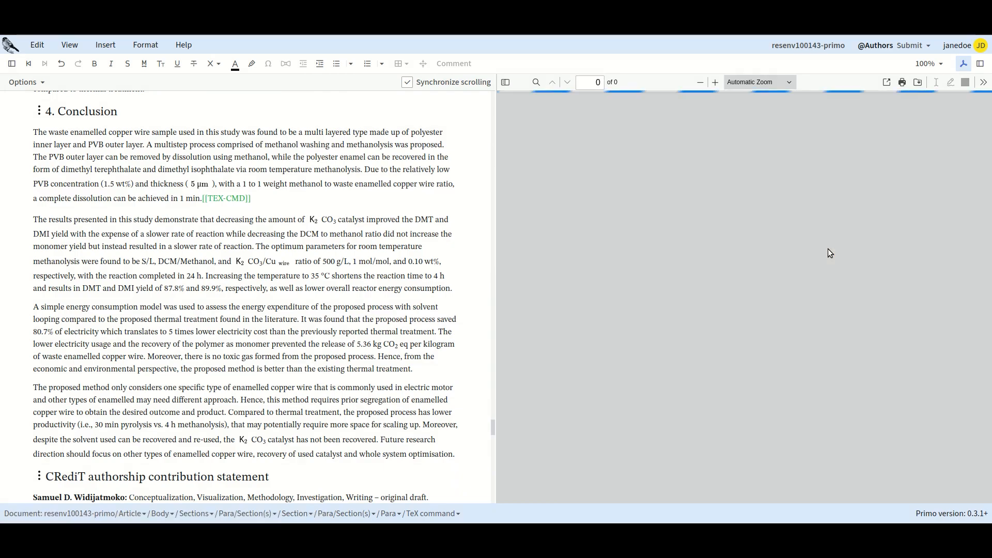
Examine the final lines of paragraphs and headings from the Conclusion on page 12 through page 13 of the PDF proof
scroll(828, 252, down, 4)
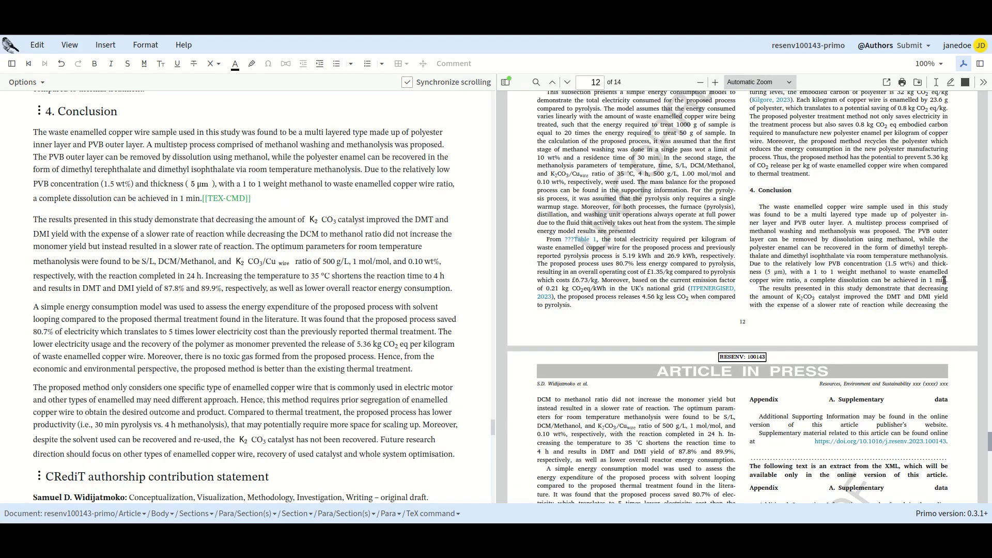
scroll(943, 282, down, 3)
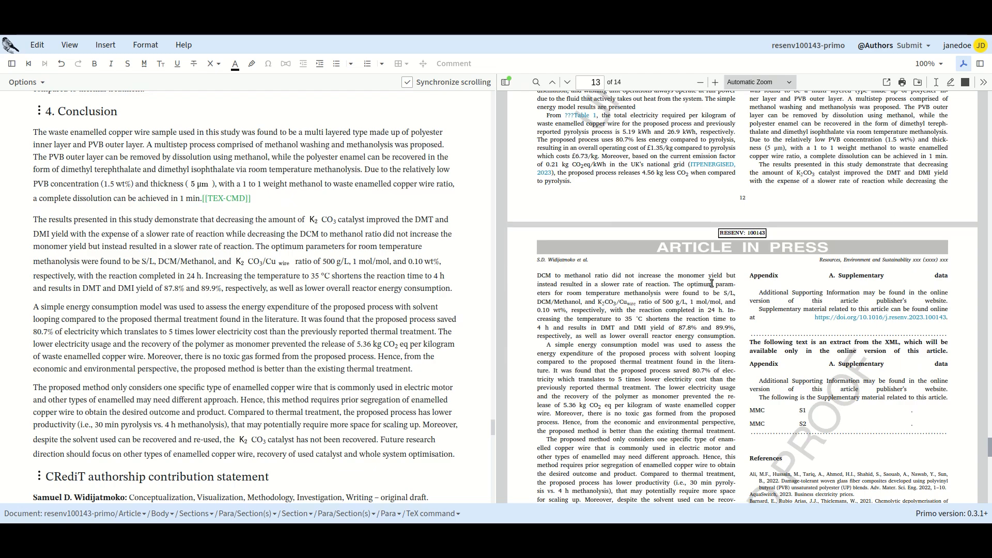
scroll(721, 282, down, 3)
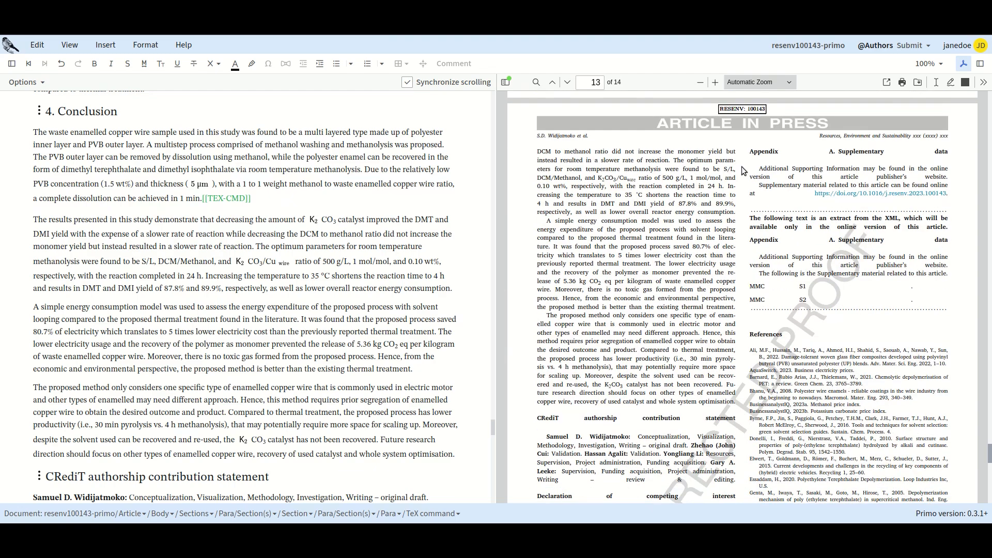
scroll(912, 127, up, 5)
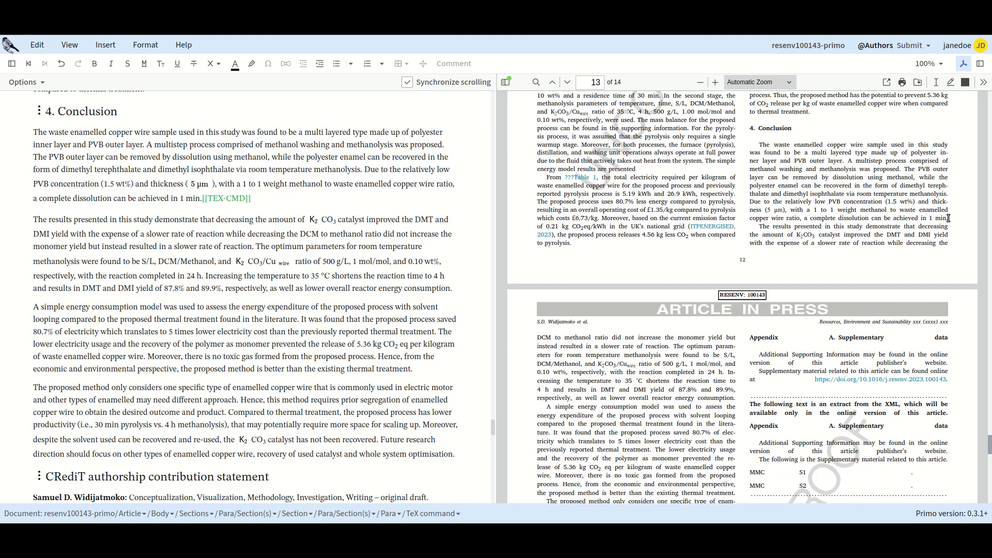
scroll(758, 264, down, 6)
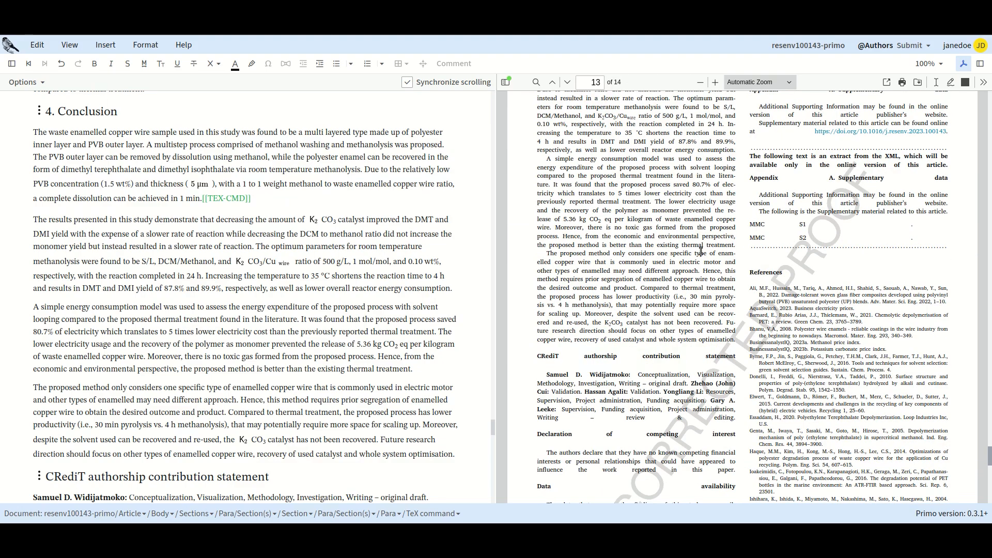
scroll(701, 251, down, 3)
scroll(700, 251, down, 3)
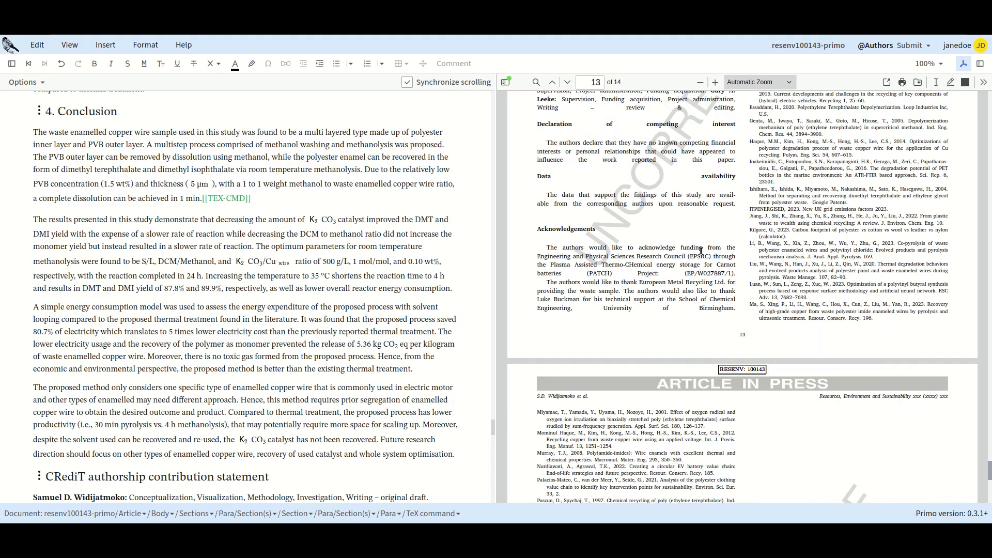
scroll(806, 243, up, 8)
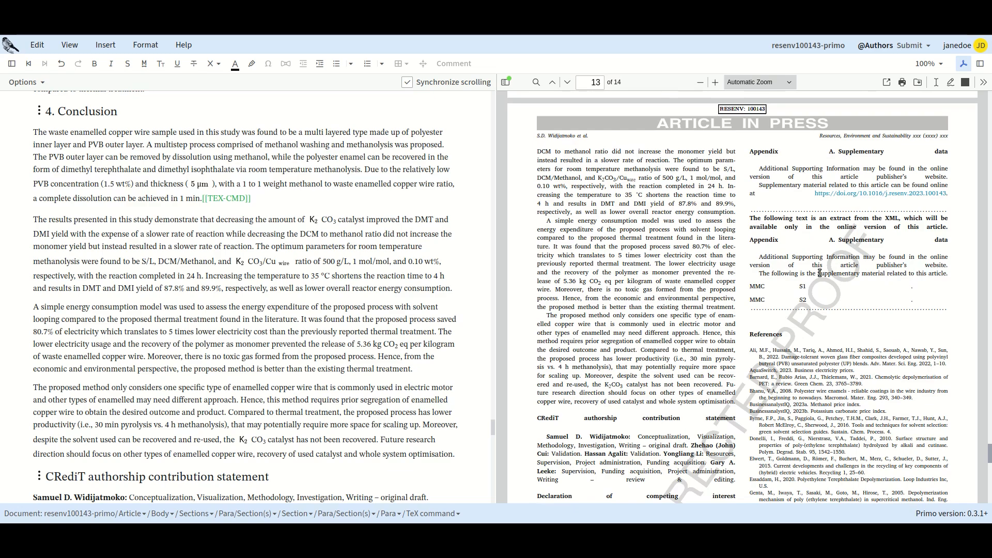
scroll(736, 280, down, 3)
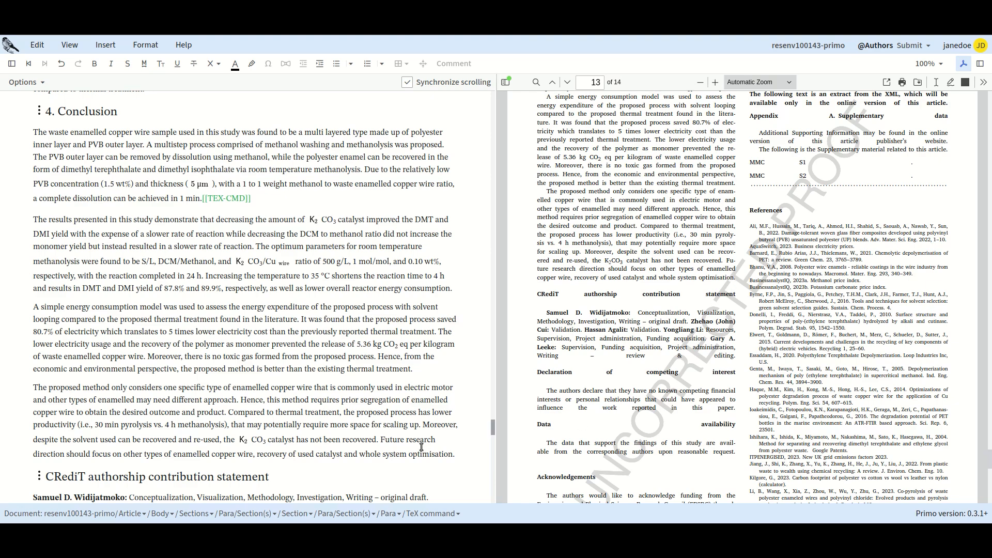
Insert the TeX command \restoreparfillskip after "whole system optimisation." at the end of the manuscript's Conclusion
click(457, 455)
click(105, 45)
mouse_move(139, 251)
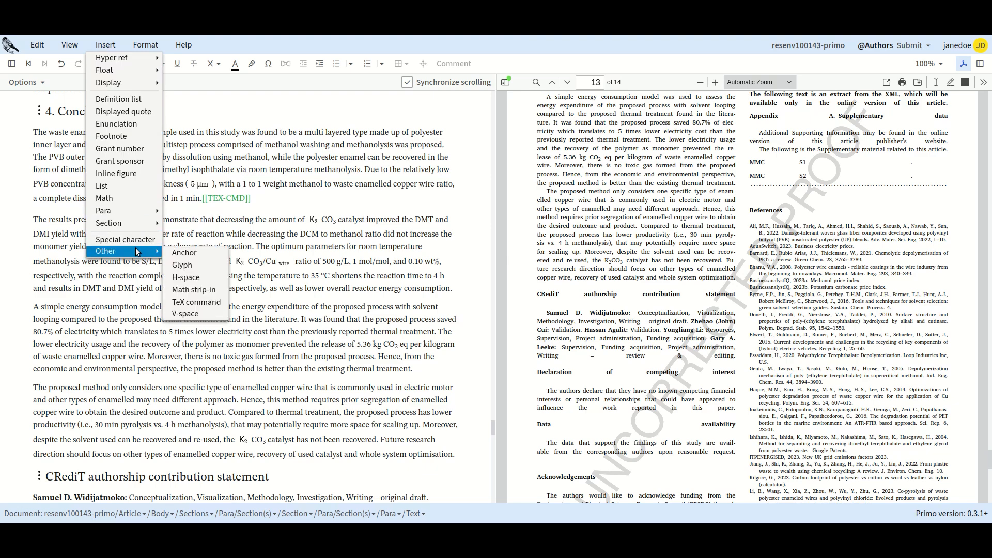
click(213, 303)
drag(225, 207, 455, 160)
click(615, 188)
scroll(569, 316, down, 3)
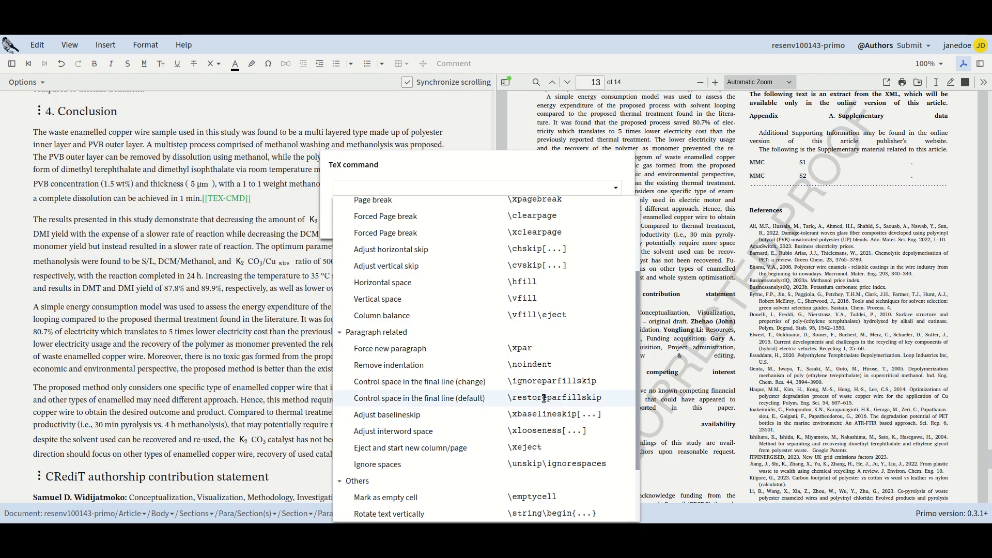
click(604, 396)
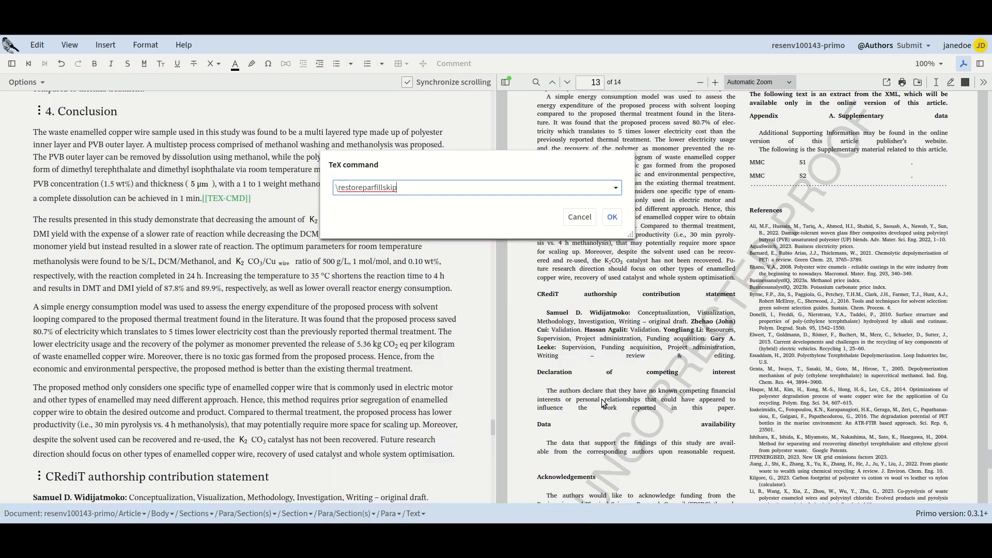
click(612, 218)
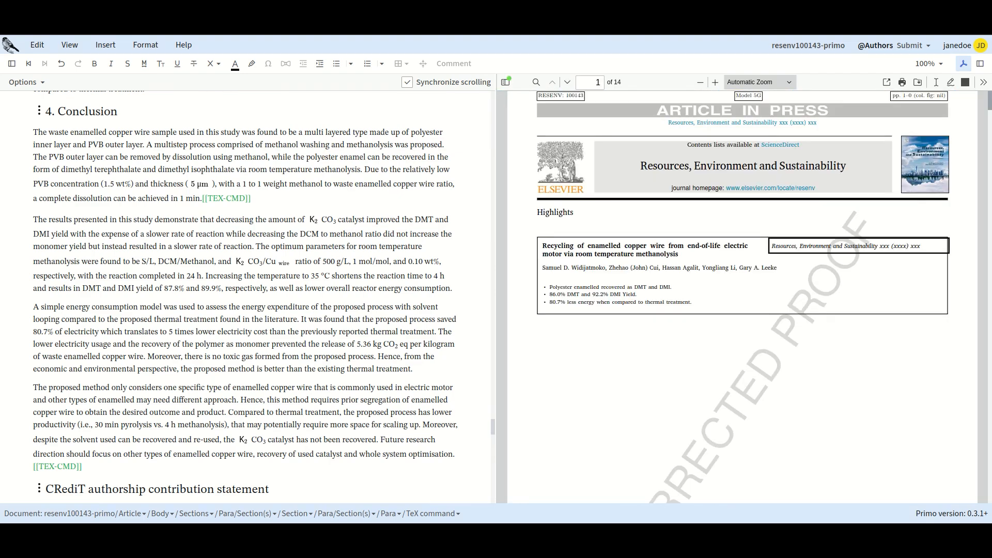
Check the final-line spacing on pages 12 and 13 of the PDF proof and examine the reference column on page 14
scroll(805, 305, down, 5)
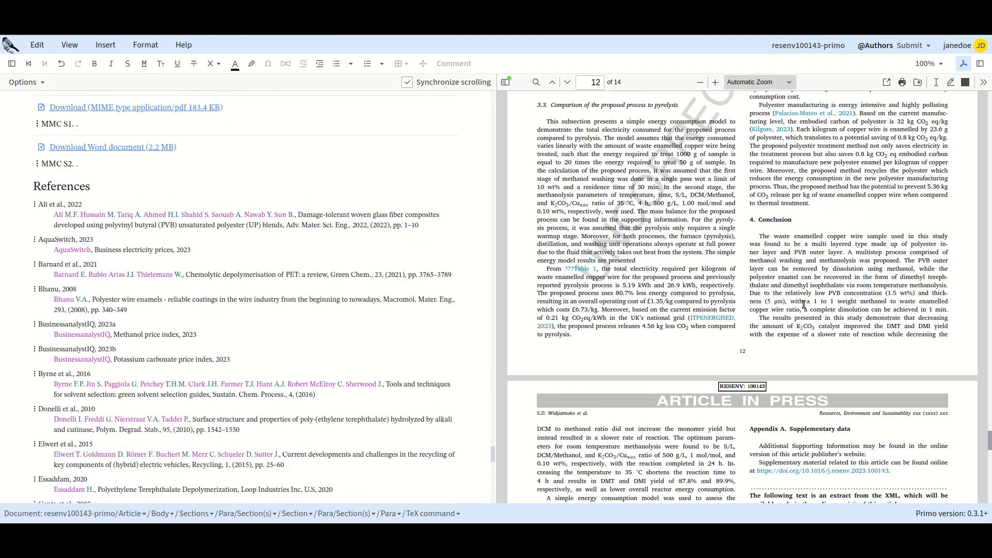
scroll(805, 305, down, 10)
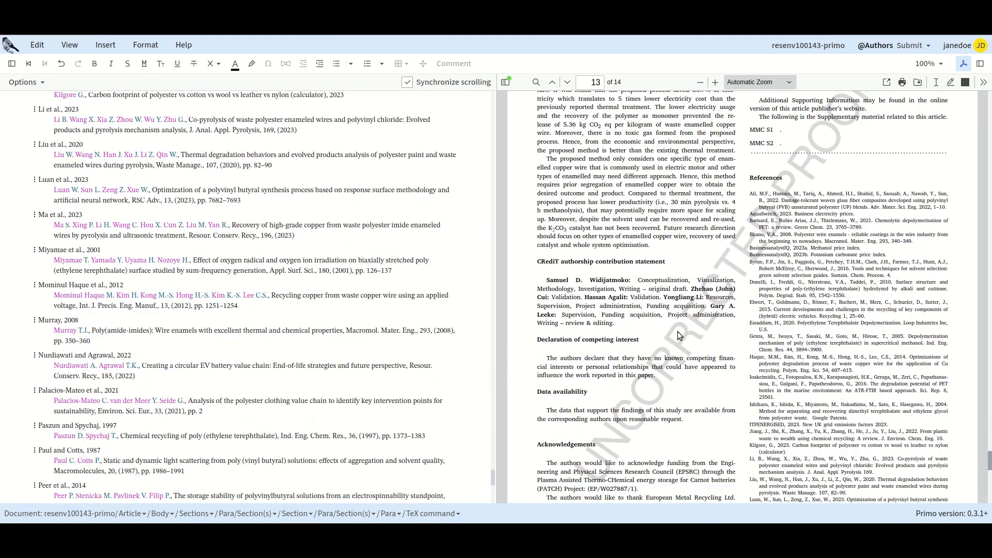
scroll(636, 344, down, 2)
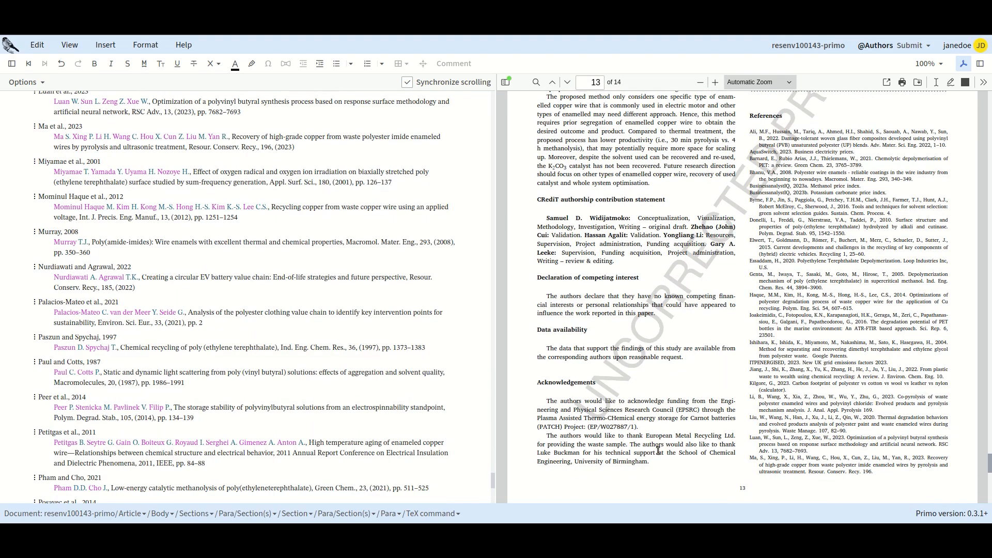
scroll(770, 356, up, 10)
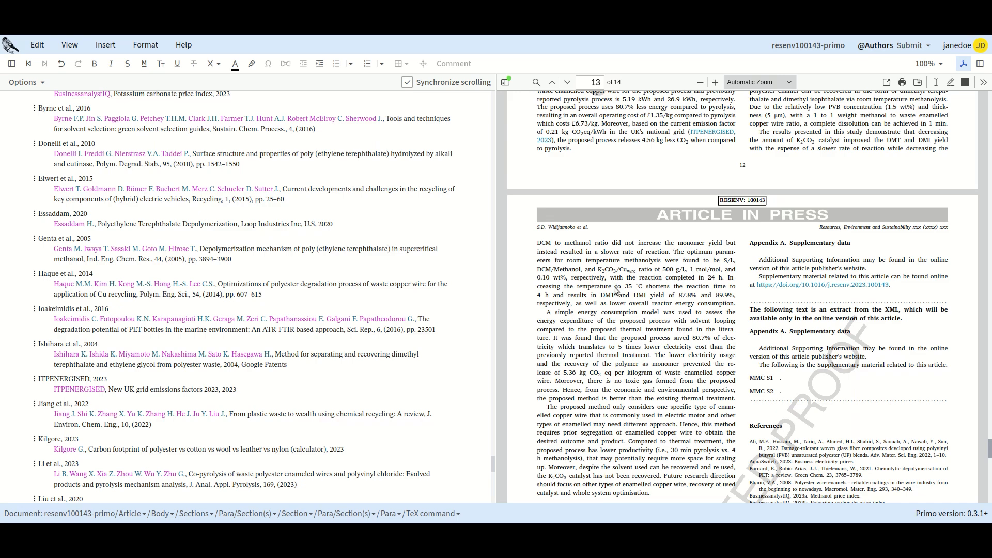
scroll(844, 312, down, 3)
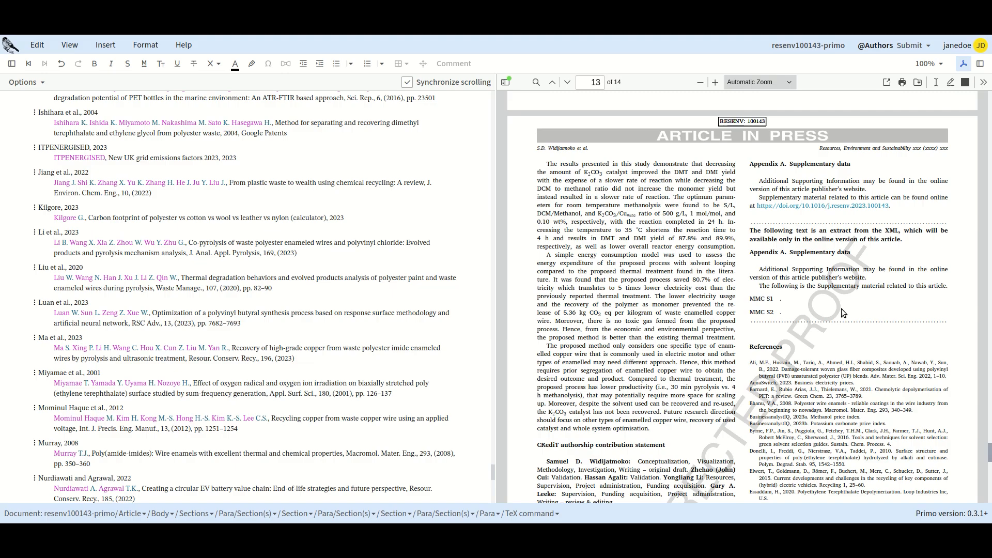
scroll(841, 313, down, 15)
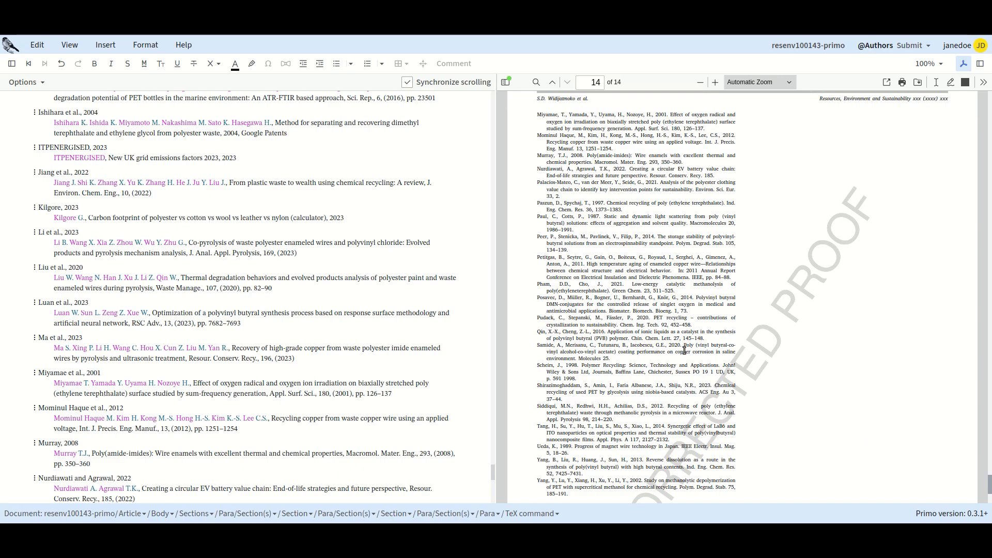
scroll(690, 350, down, 10)
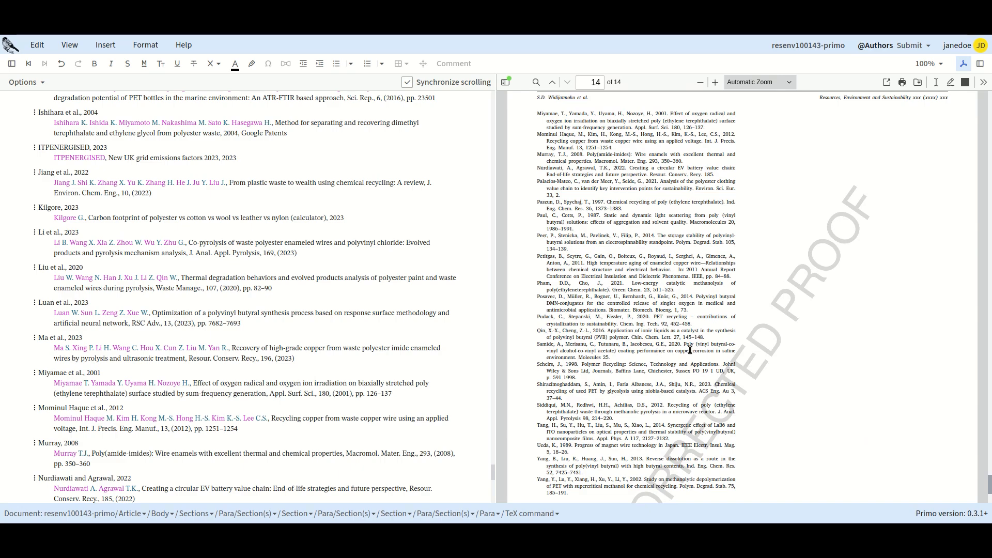
scroll(690, 350, up, 8)
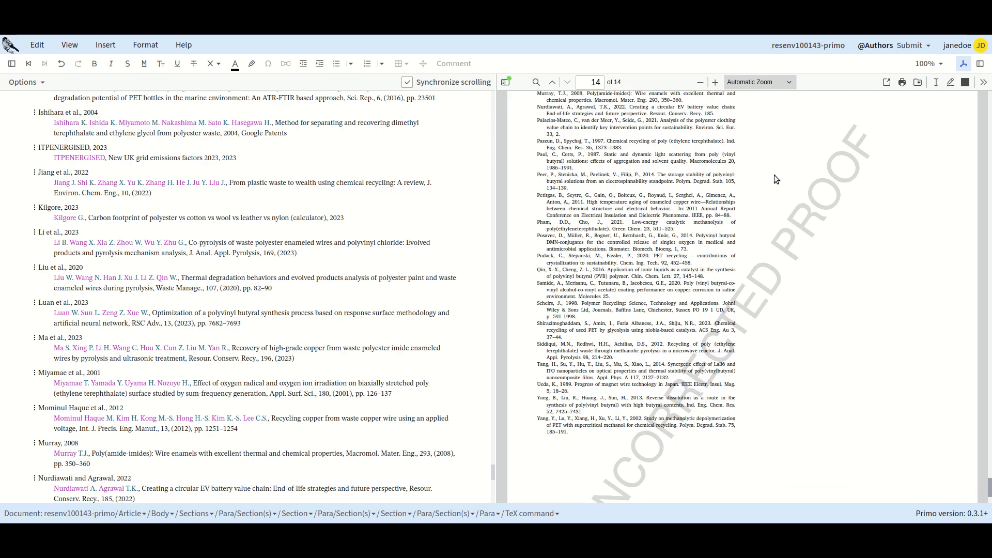
scroll(774, 176, up, 2)
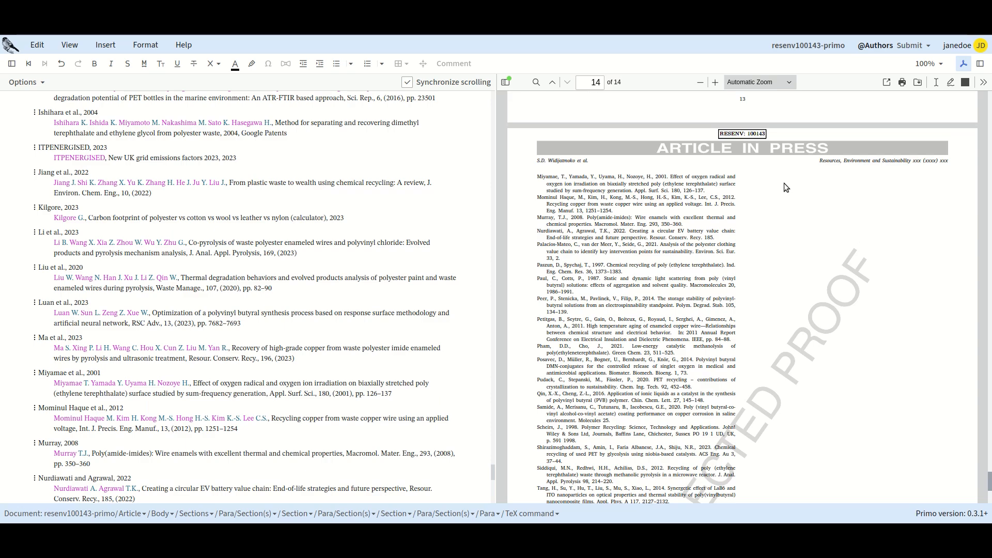
scroll(783, 183, down, 1)
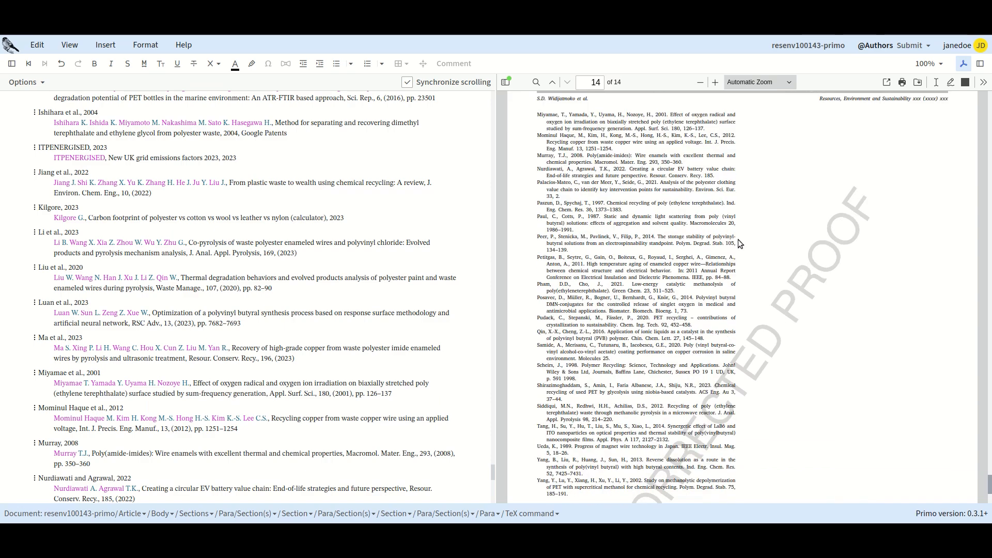
Open the TeX instruction settings for the 2014 "Polyvinyl butyral DMN-conjugates" bib reference in the manuscript's reference list
click(689, 310)
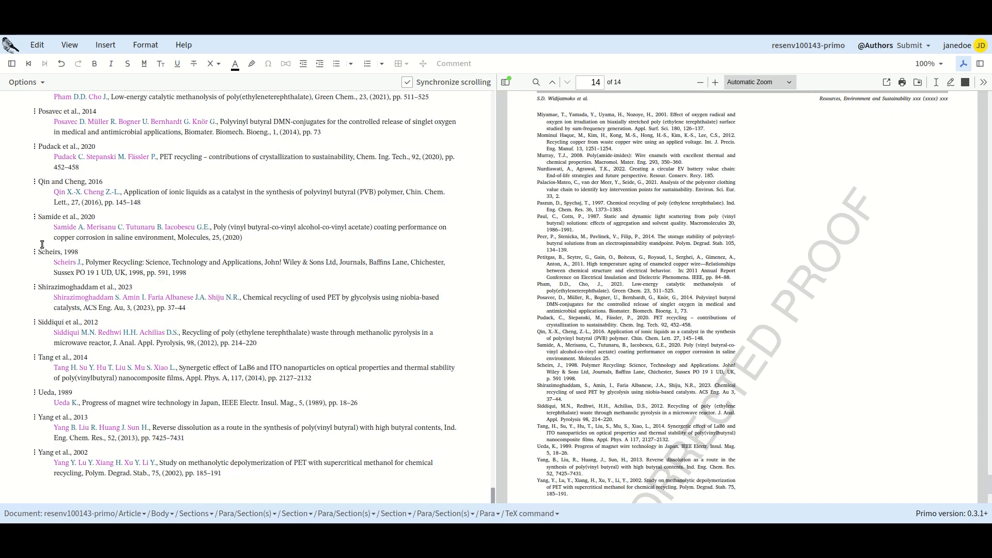
scroll(43, 244, up, 2)
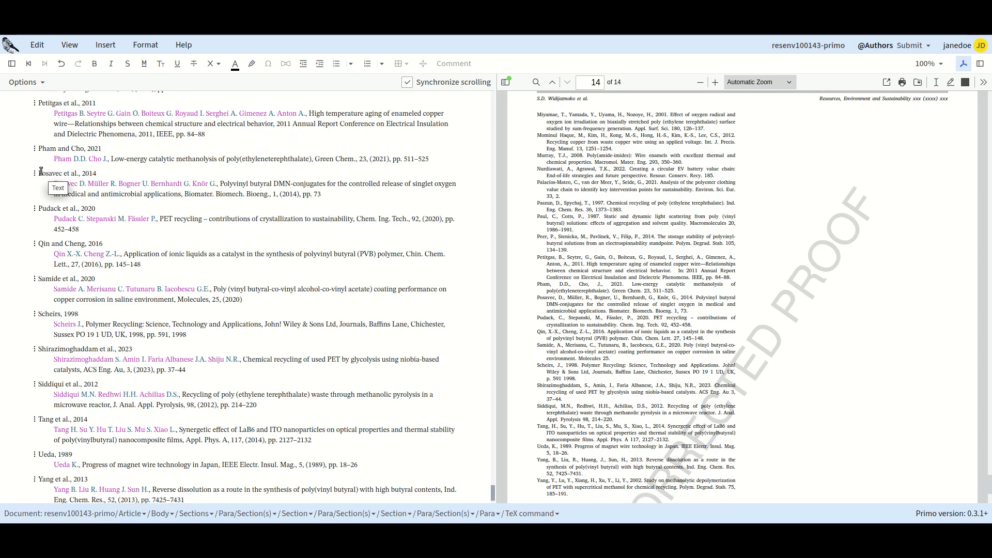
click(41, 171)
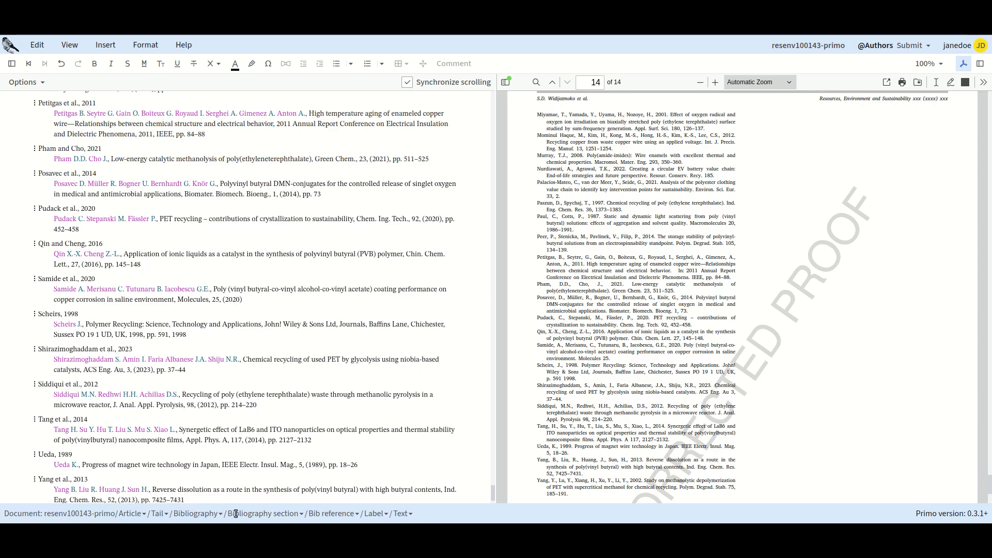
click(356, 513)
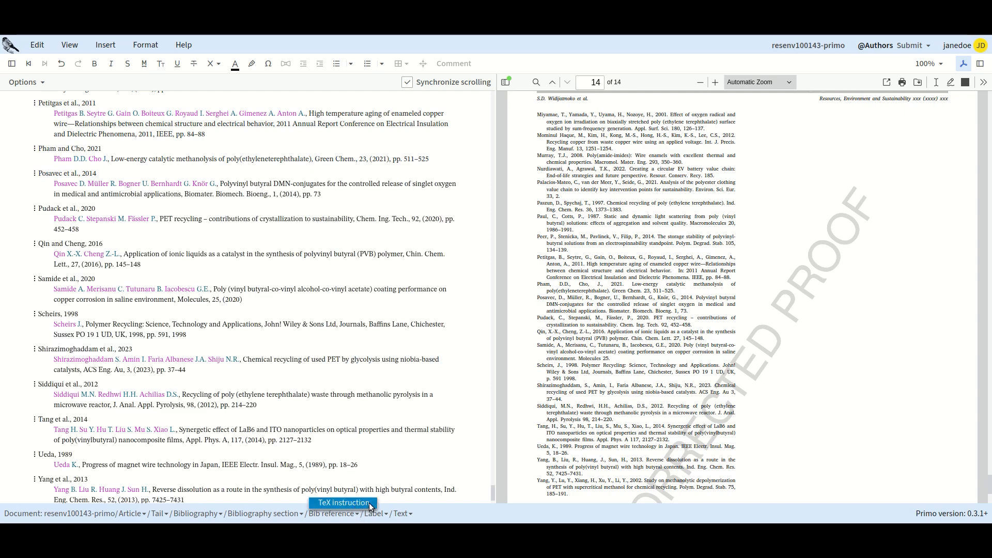
click(343, 503)
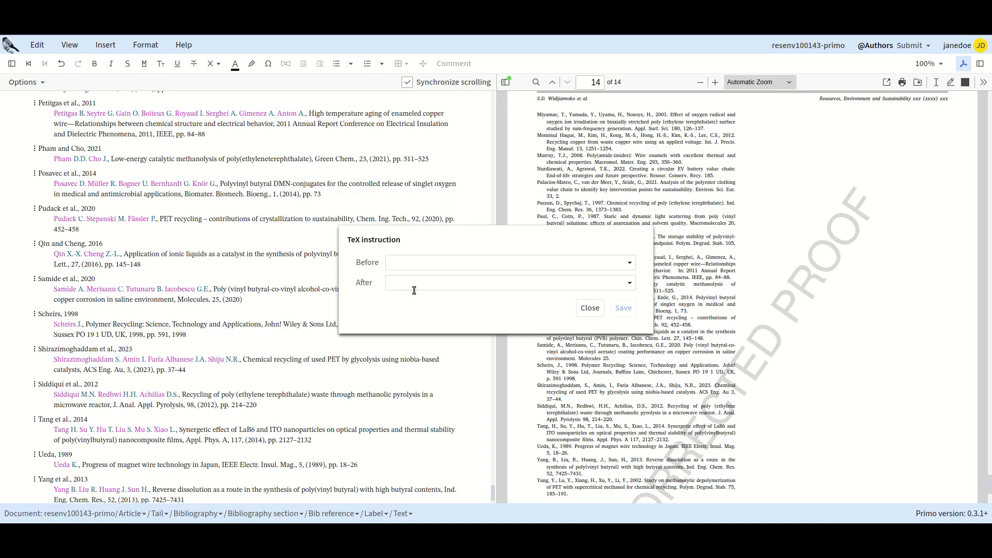
Set the column balance command \vfill\eject as the instruction after this reference, save it and close the TeX instruction dialog
click(398, 285)
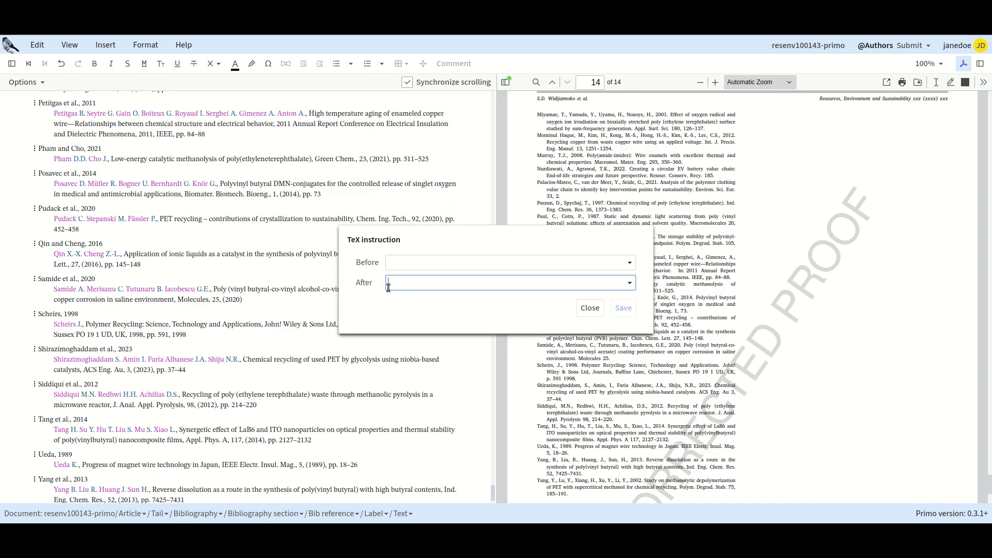
click(631, 285)
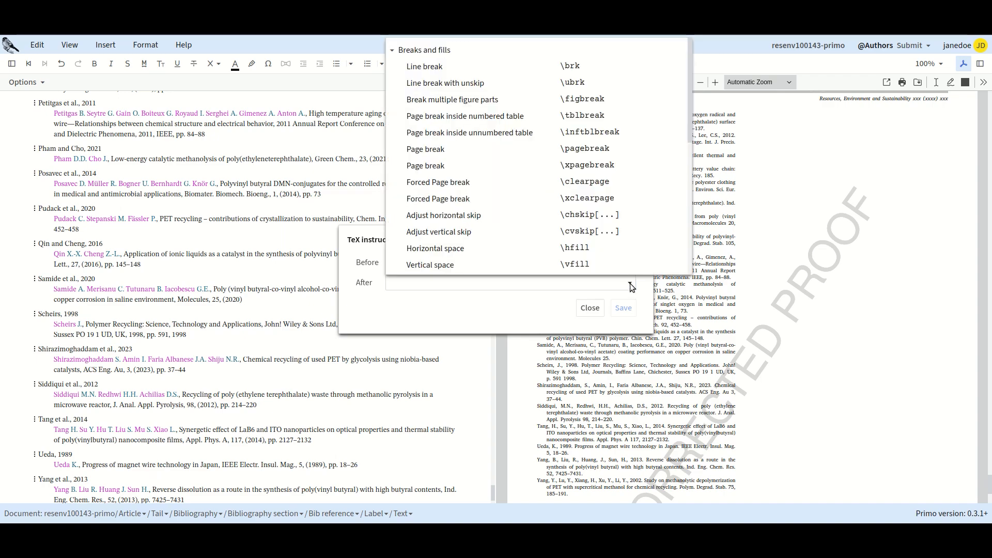
scroll(630, 167, down, 3)
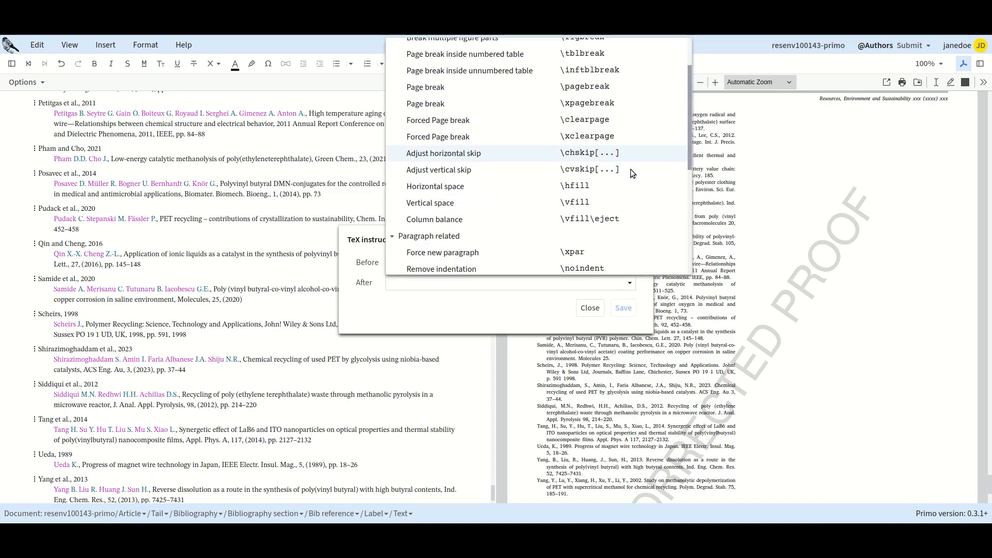
scroll(630, 170, down, 5)
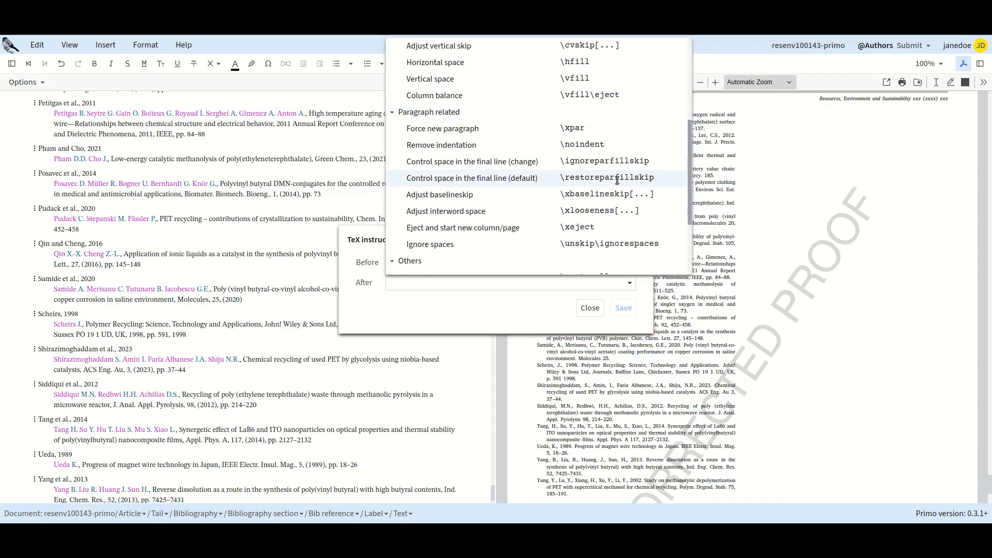
scroll(568, 193, up, 3)
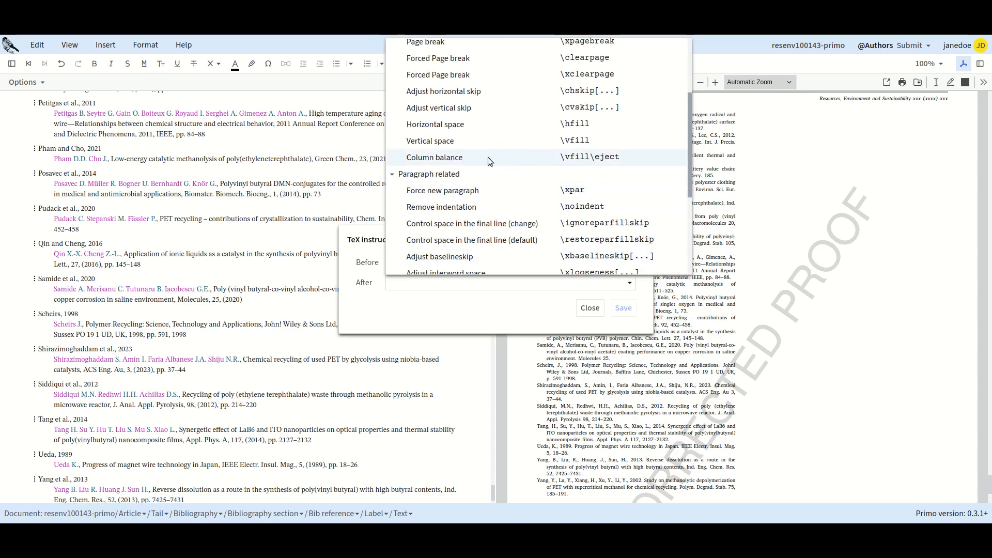
click(524, 158)
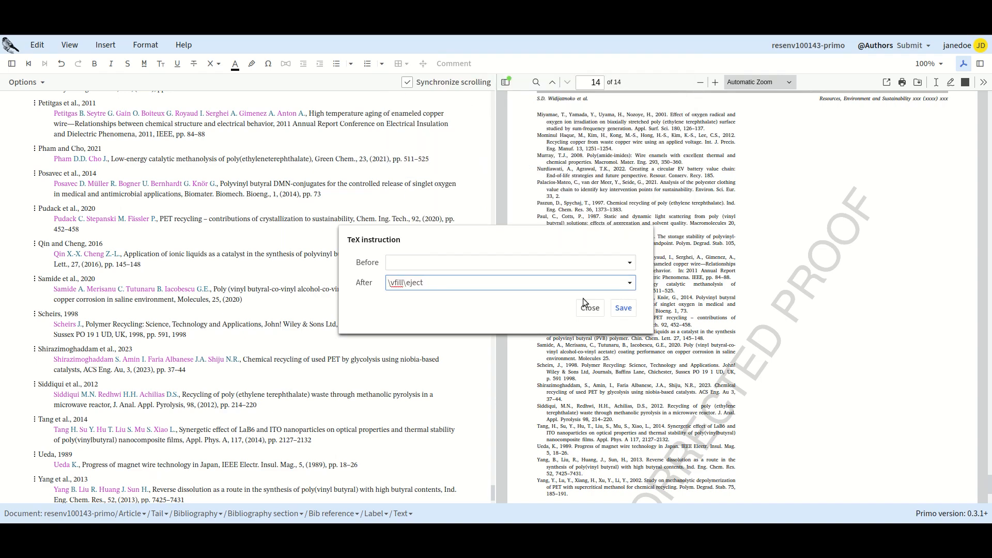
click(620, 309)
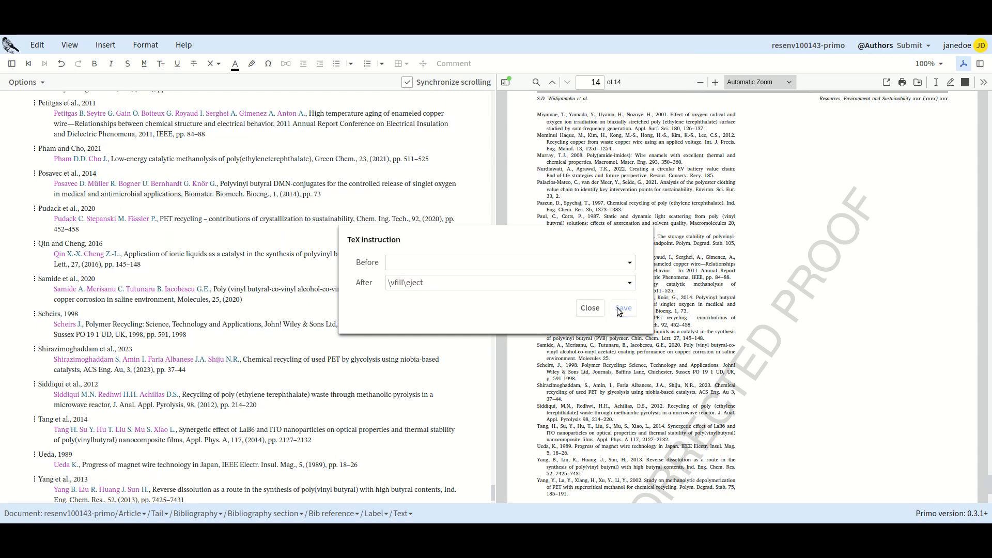
click(589, 309)
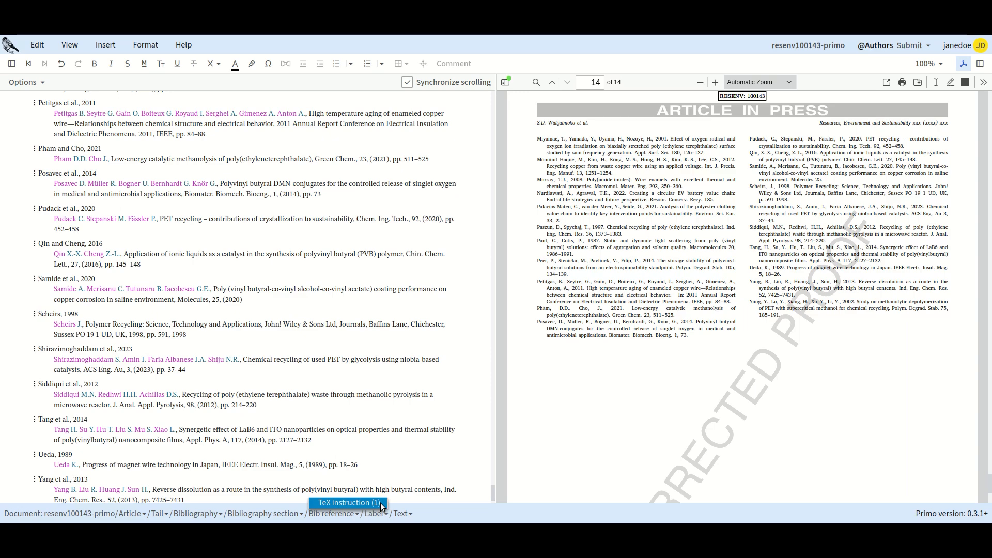
Append \xbaselineskip[9pt] to the \vfill\eject instruction after the "Polyvinyl butyral DMN-conjugates" reference, save it and close the dialog
click(381, 504)
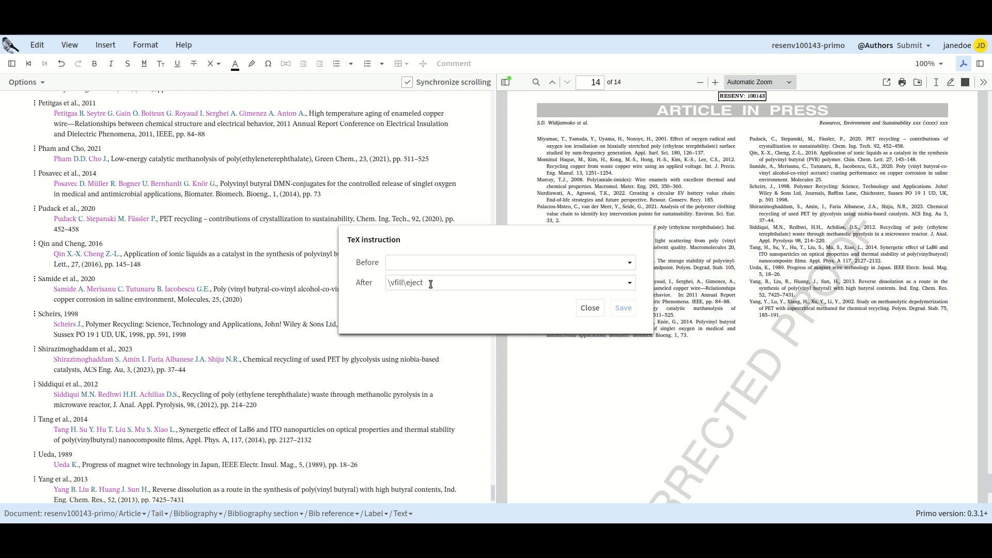
click(629, 286)
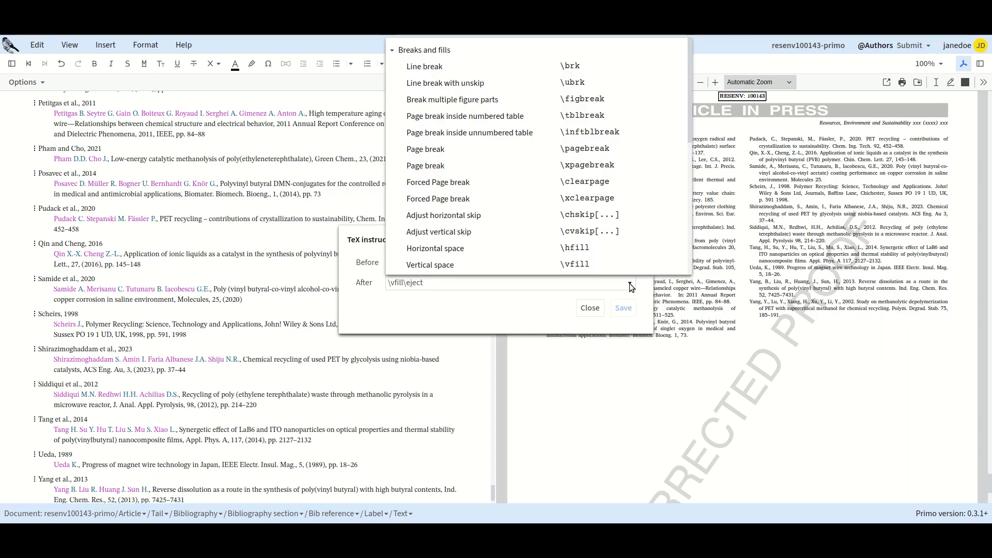
scroll(615, 243, down, 3)
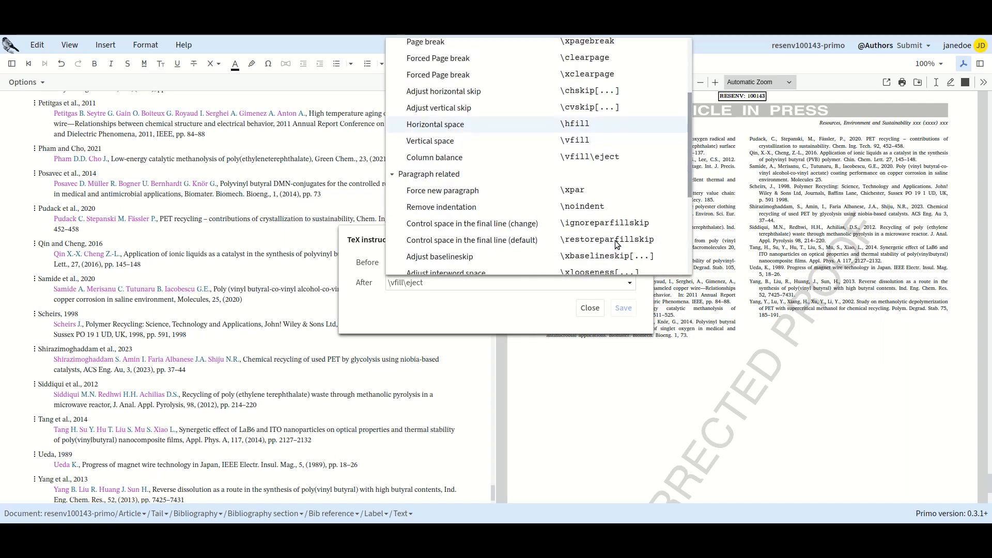
scroll(616, 242, down, 2)
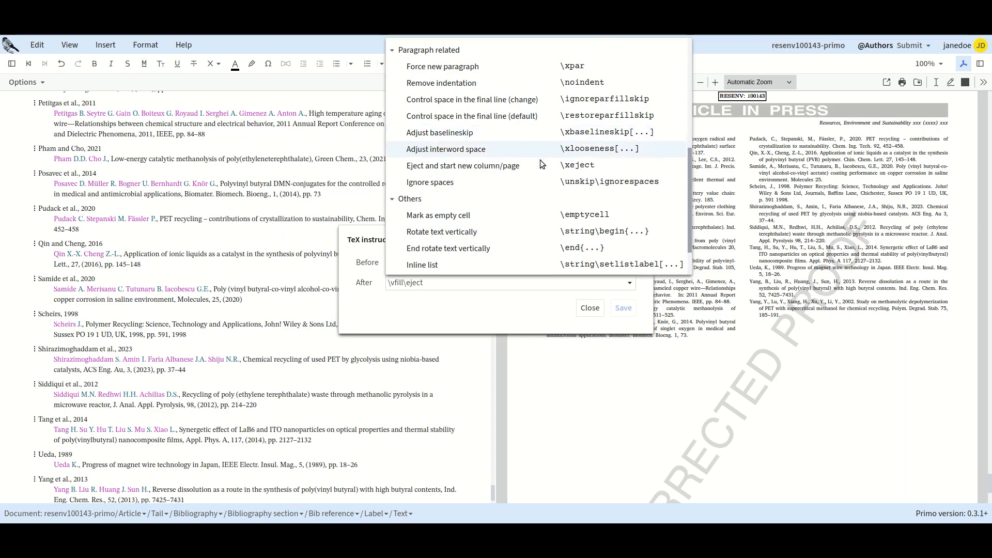
click(434, 283)
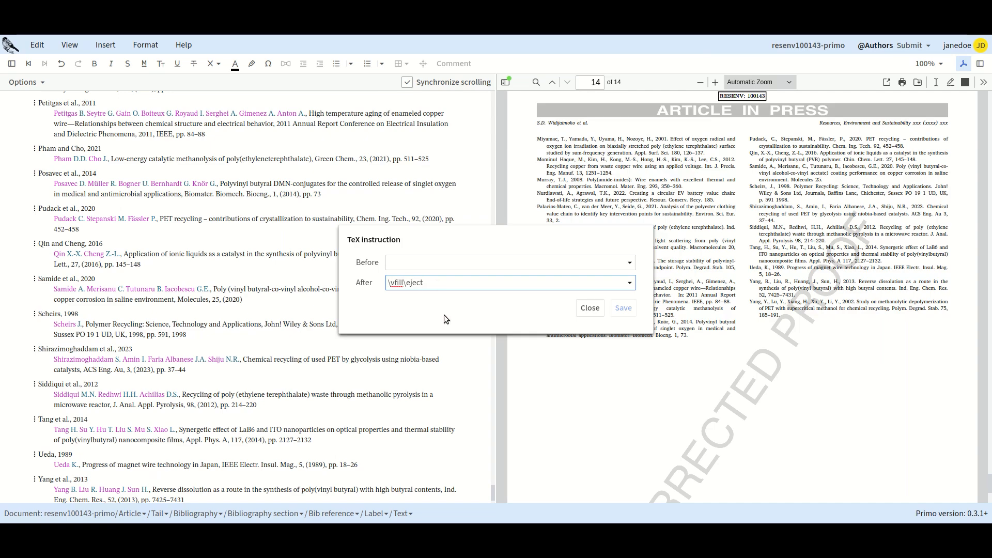
text(baselinskip[9pt])
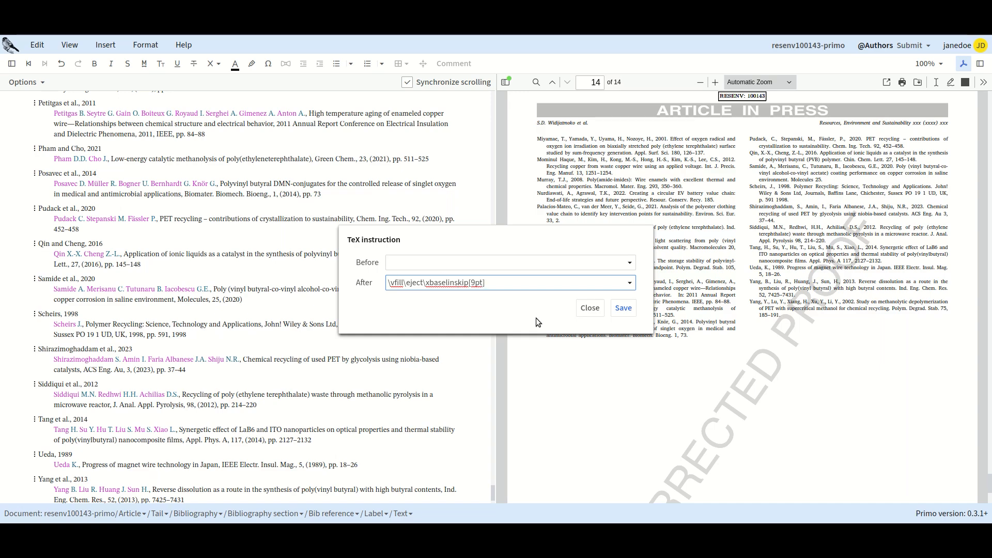
text(e)
click(504, 286)
click(627, 309)
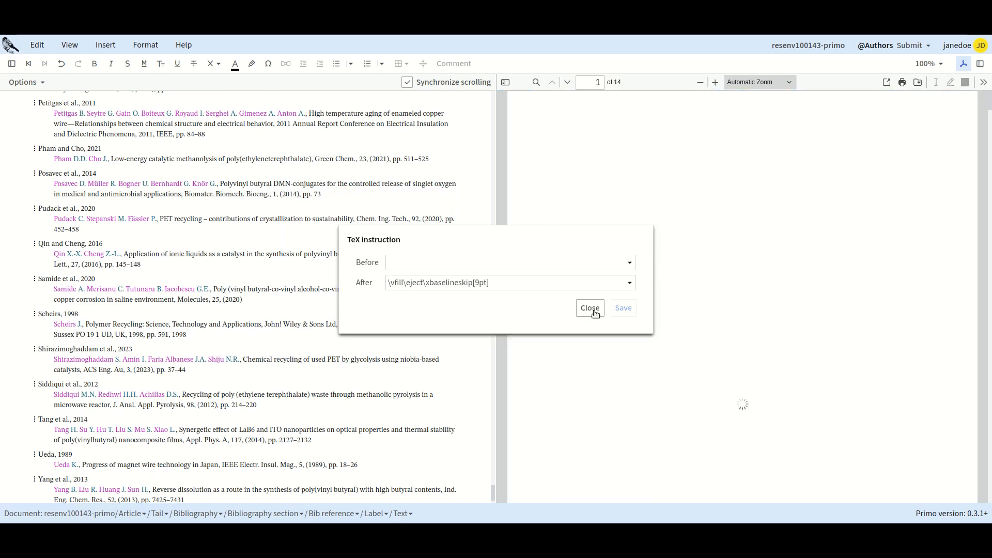
click(590, 313)
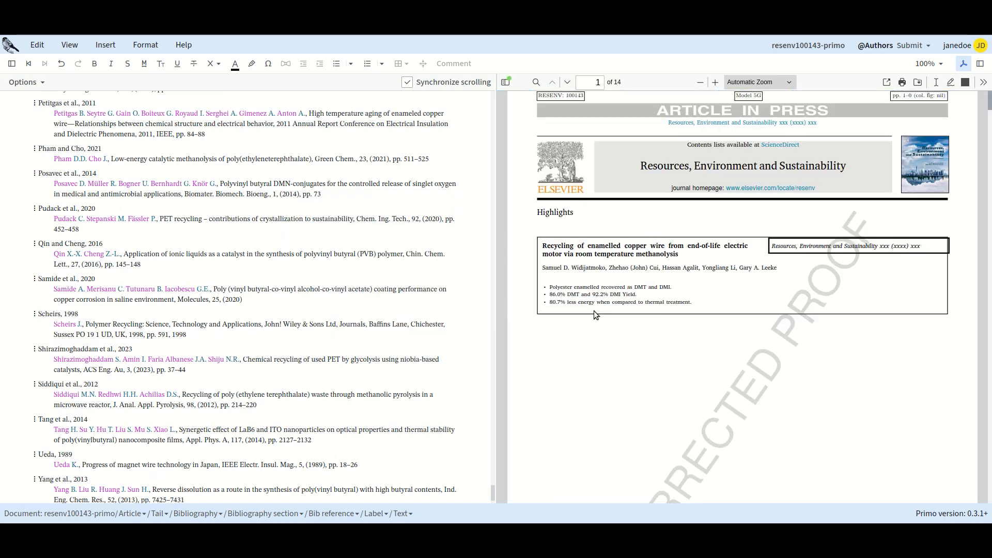
Go to page 14 of the PDF proof to check the balance and line spacing of the reference columns
click(594, 83)
text(14)
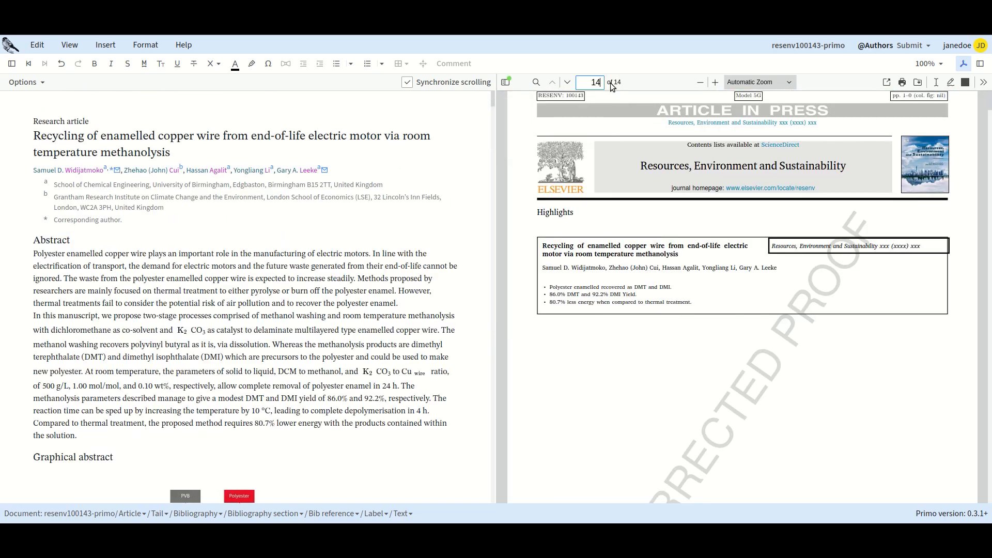
key(Return)
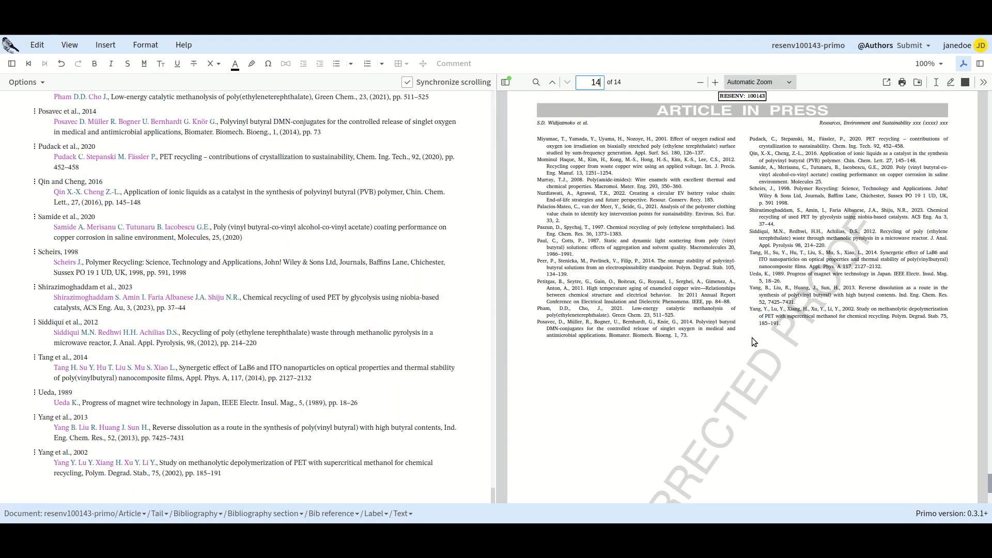